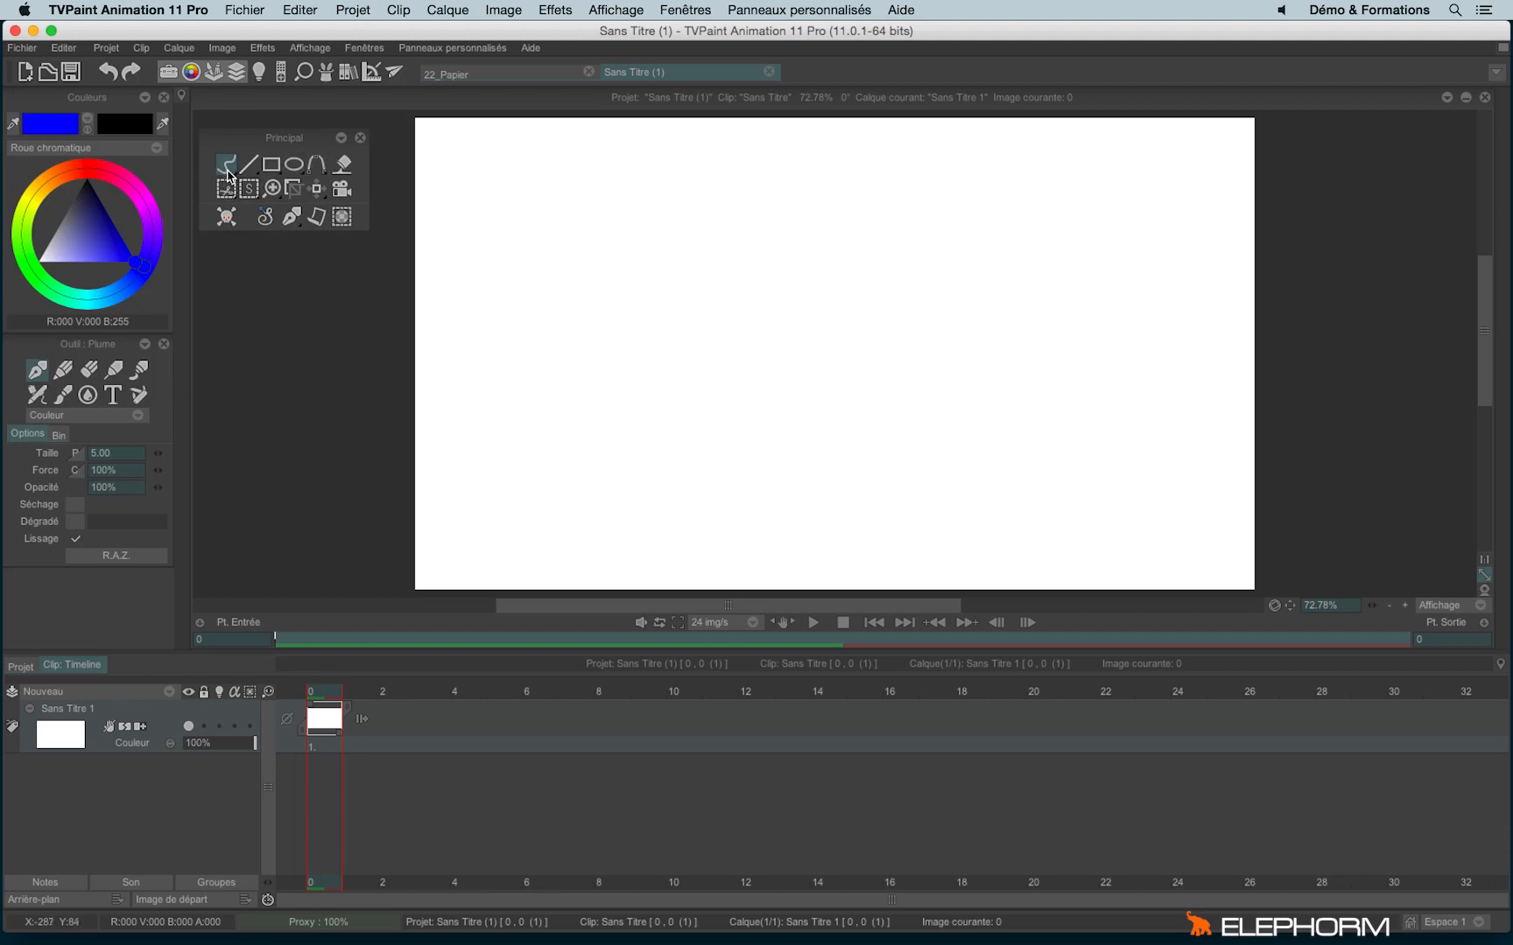
- Draw a wavy blue freehand stroke and a slanted straight line beside it on the blank canvas
drag(554, 232, 516, 433)
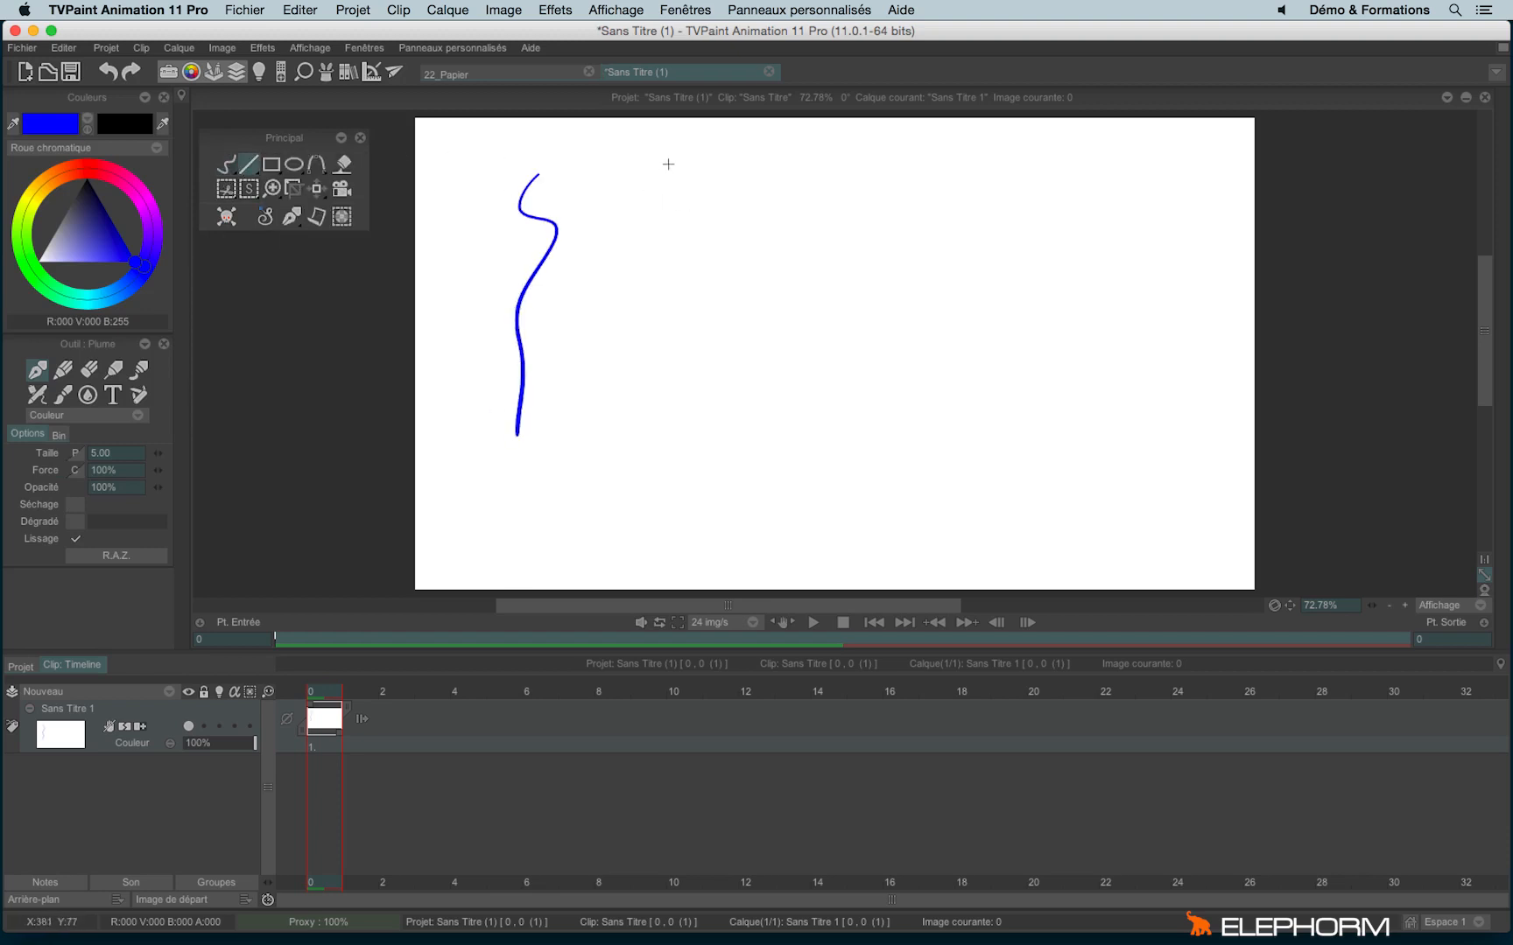
drag(669, 165, 598, 419)
- Draw an outlined rectangle and a large outlined ellipse overlapping it
click(271, 165)
drag(763, 172, 1040, 391)
drag(709, 314, 831, 483)
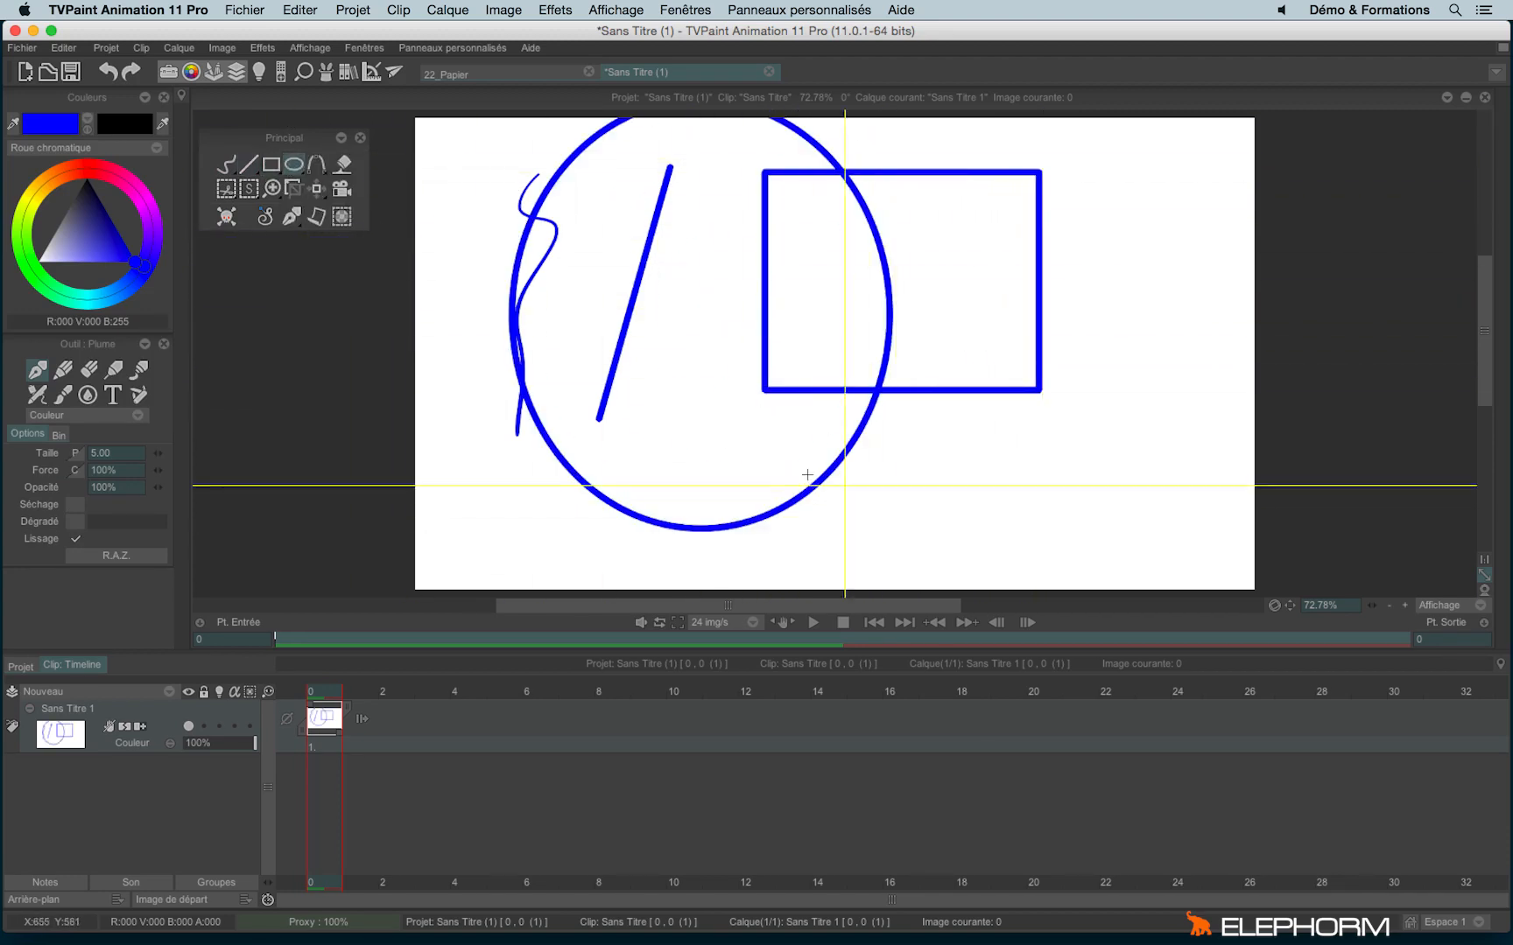
- Draw a curved arc that bows up to the rectangle's lower edge, using the curve tool
click(315, 165)
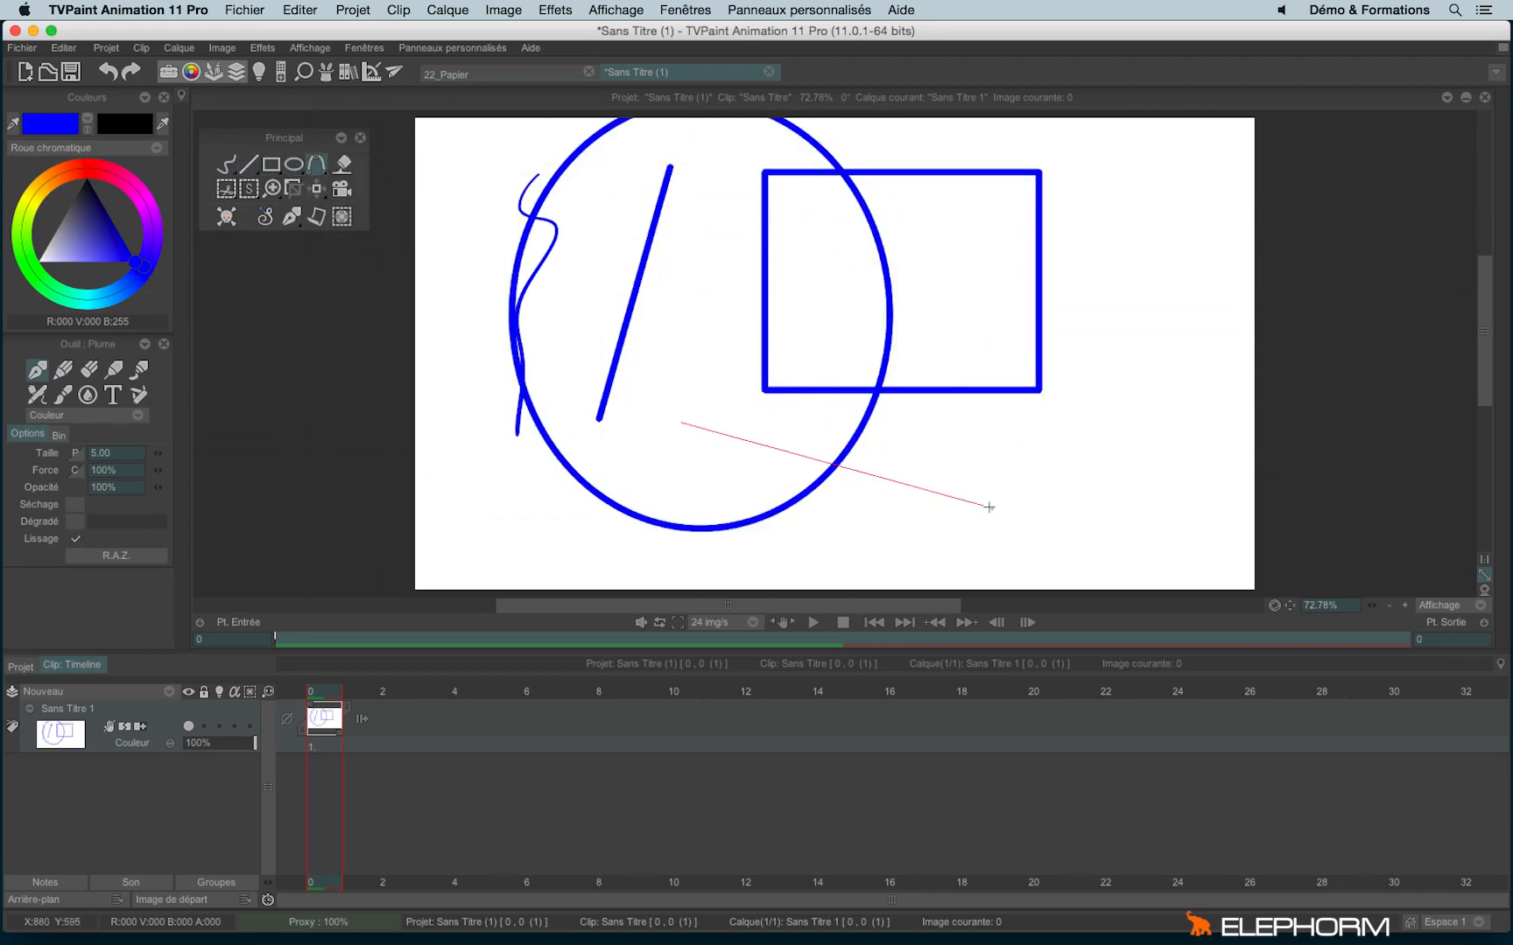
drag(989, 507, 990, 507)
click(831, 406)
- Try the paint bucket on the area outside the drawn shapes, and clear the canvas
click(344, 167)
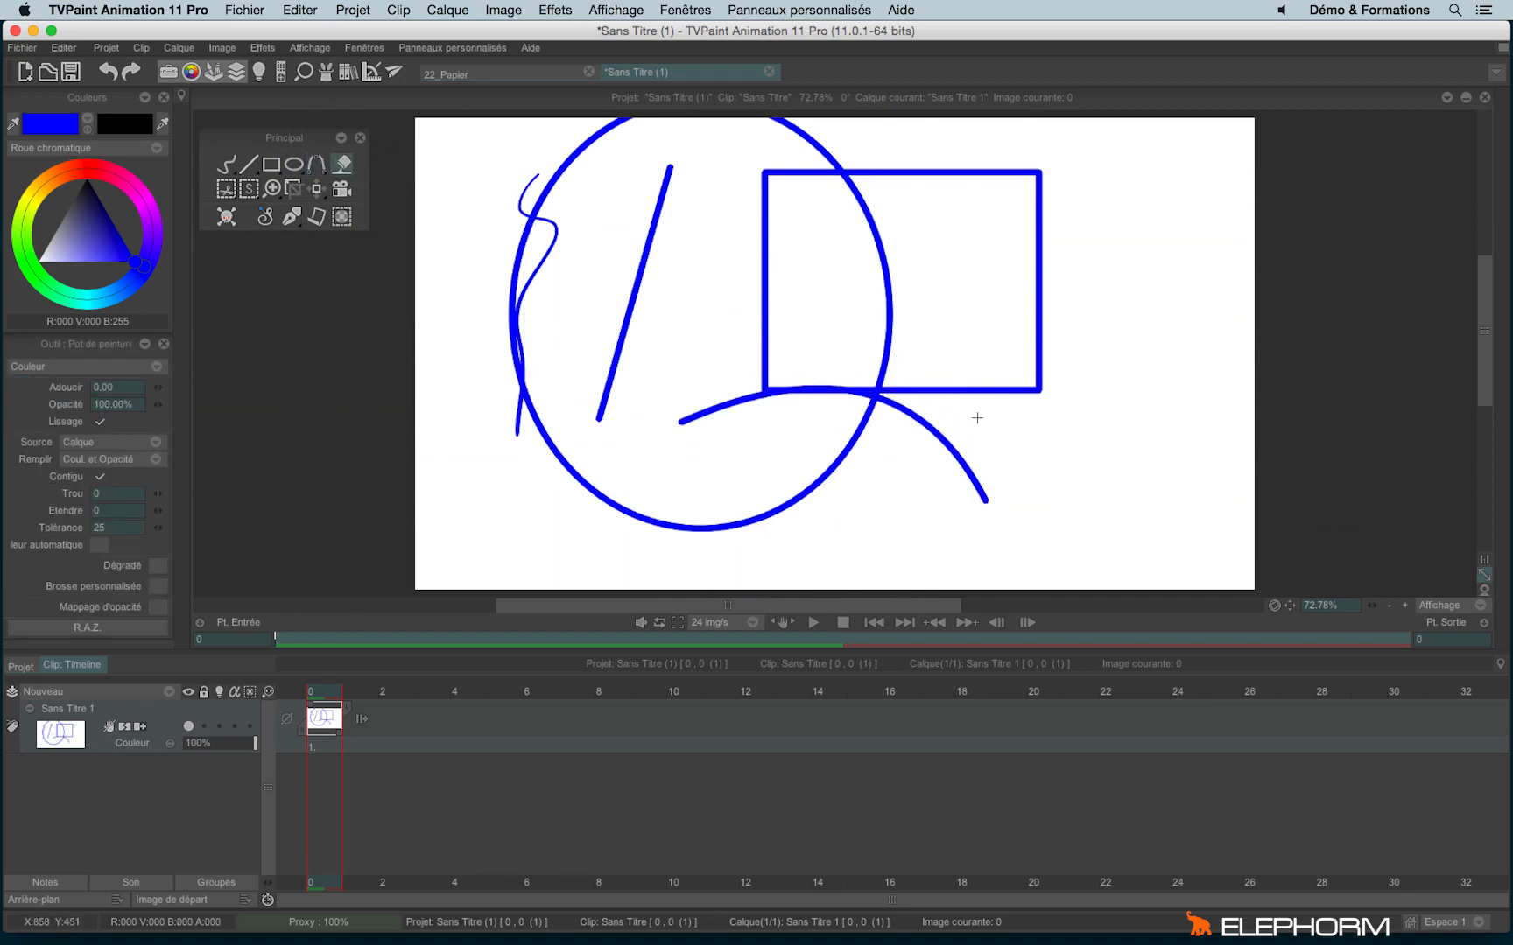
click(998, 472)
key(BackSpace)
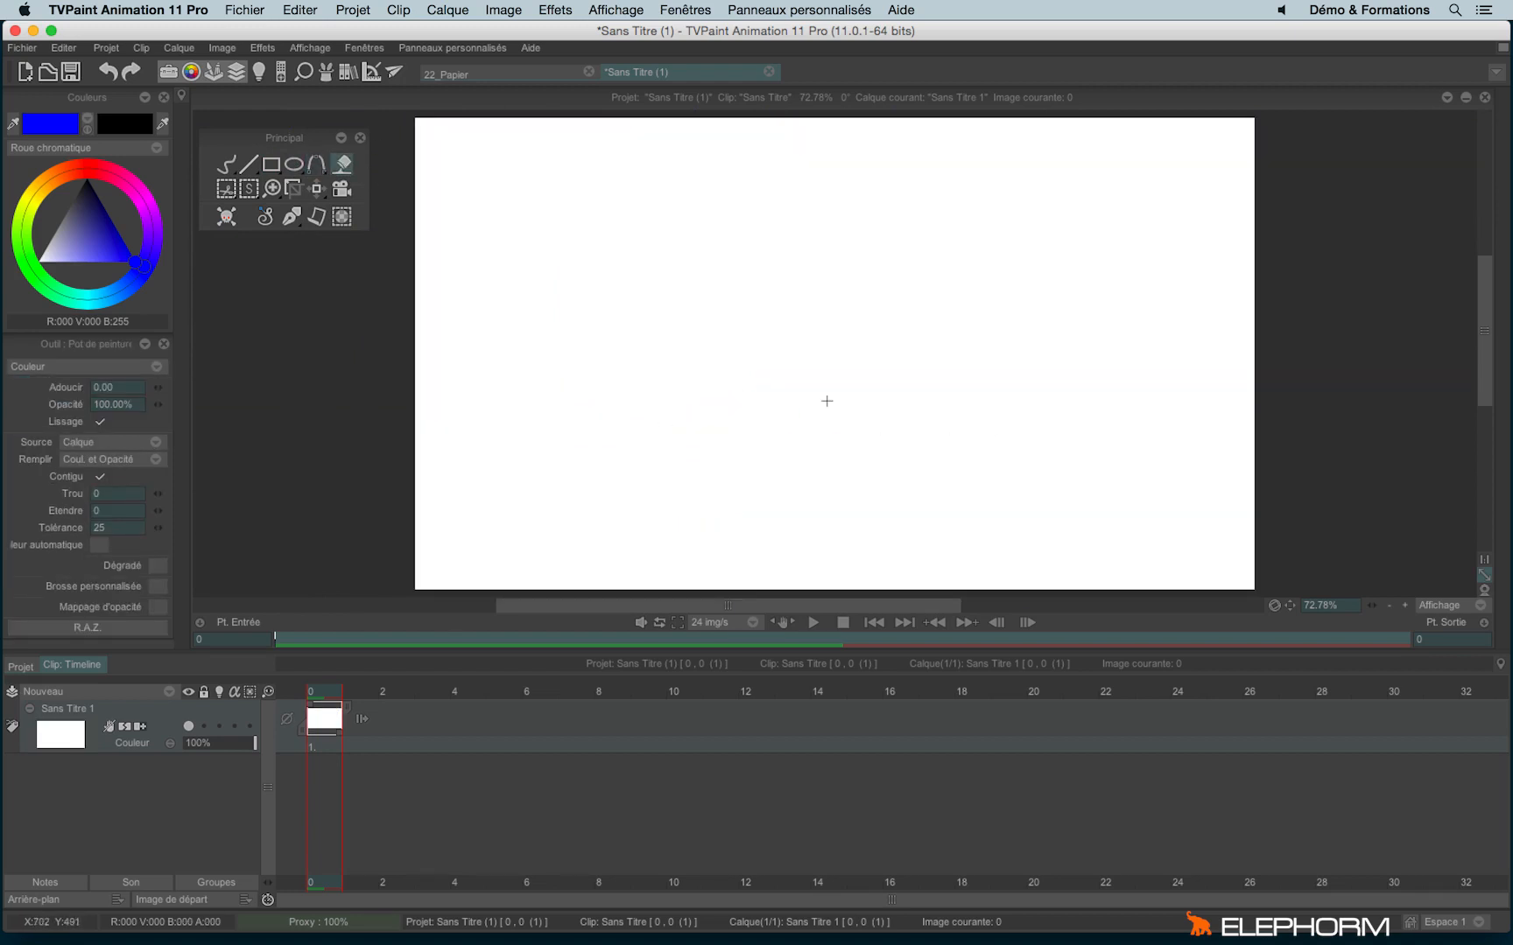
- Set the freehand tool to Point unique and place scattered single dots around the middle of the canvas
click(226, 165)
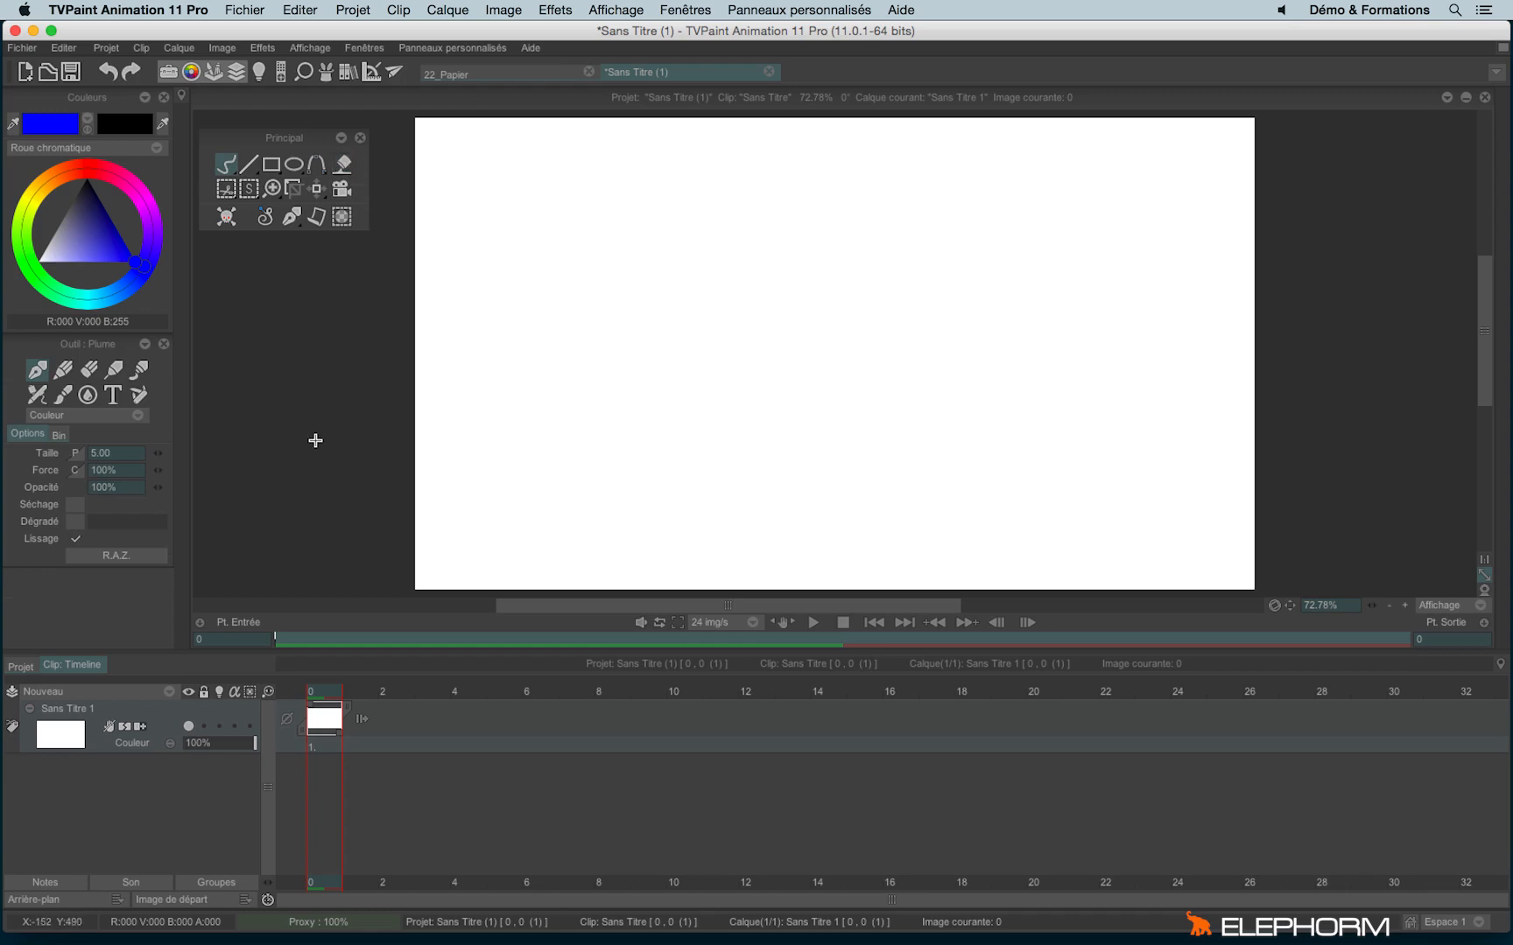
right_click(225, 169)
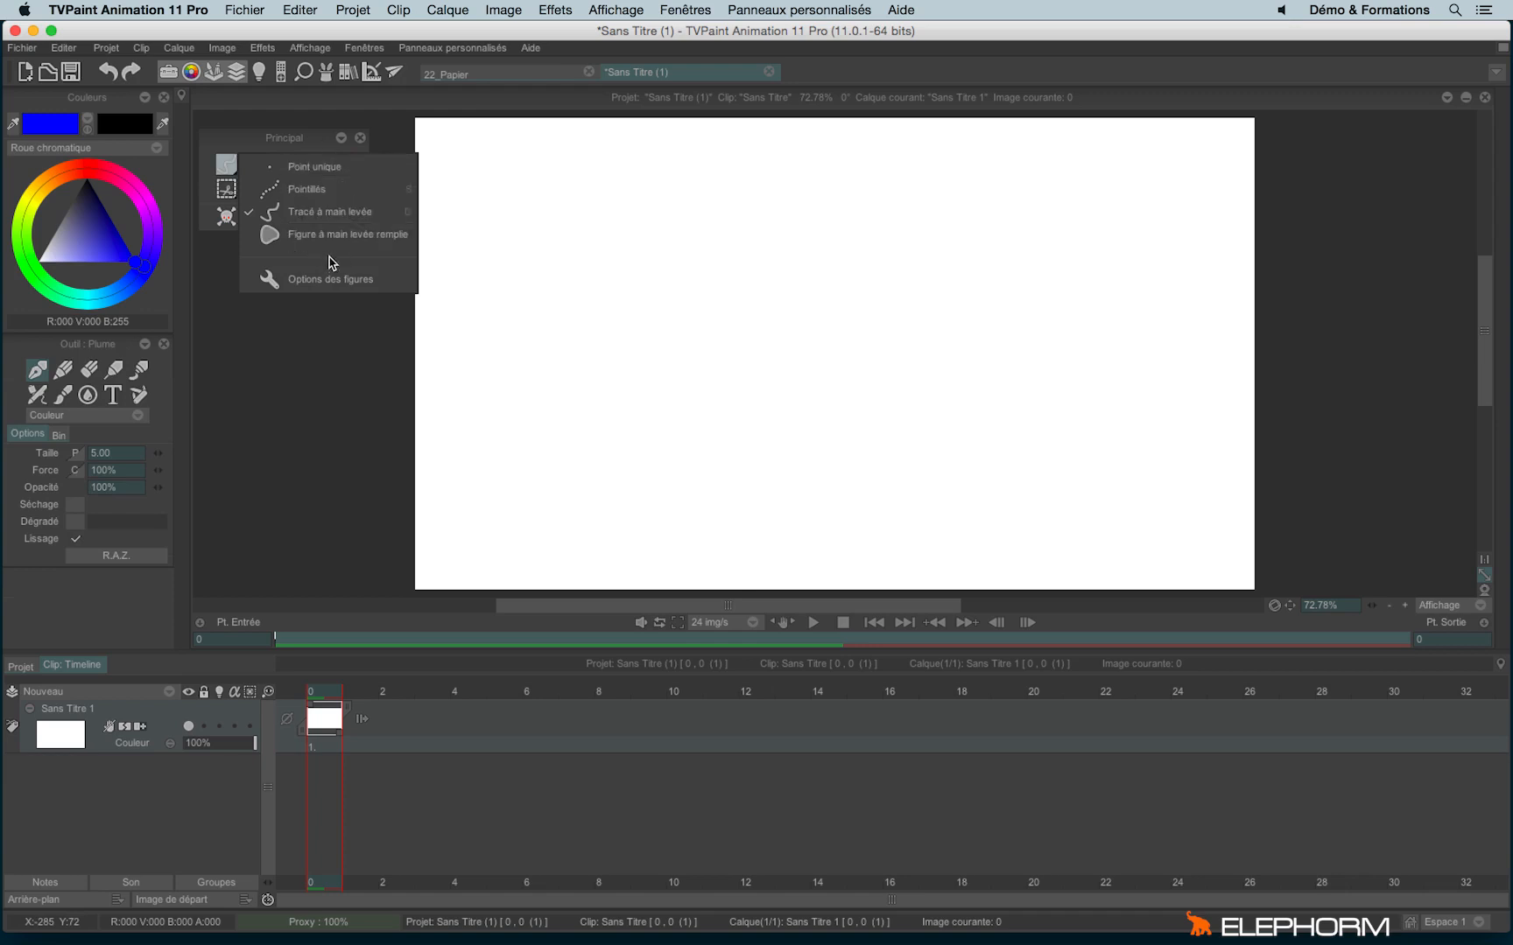
click(351, 168)
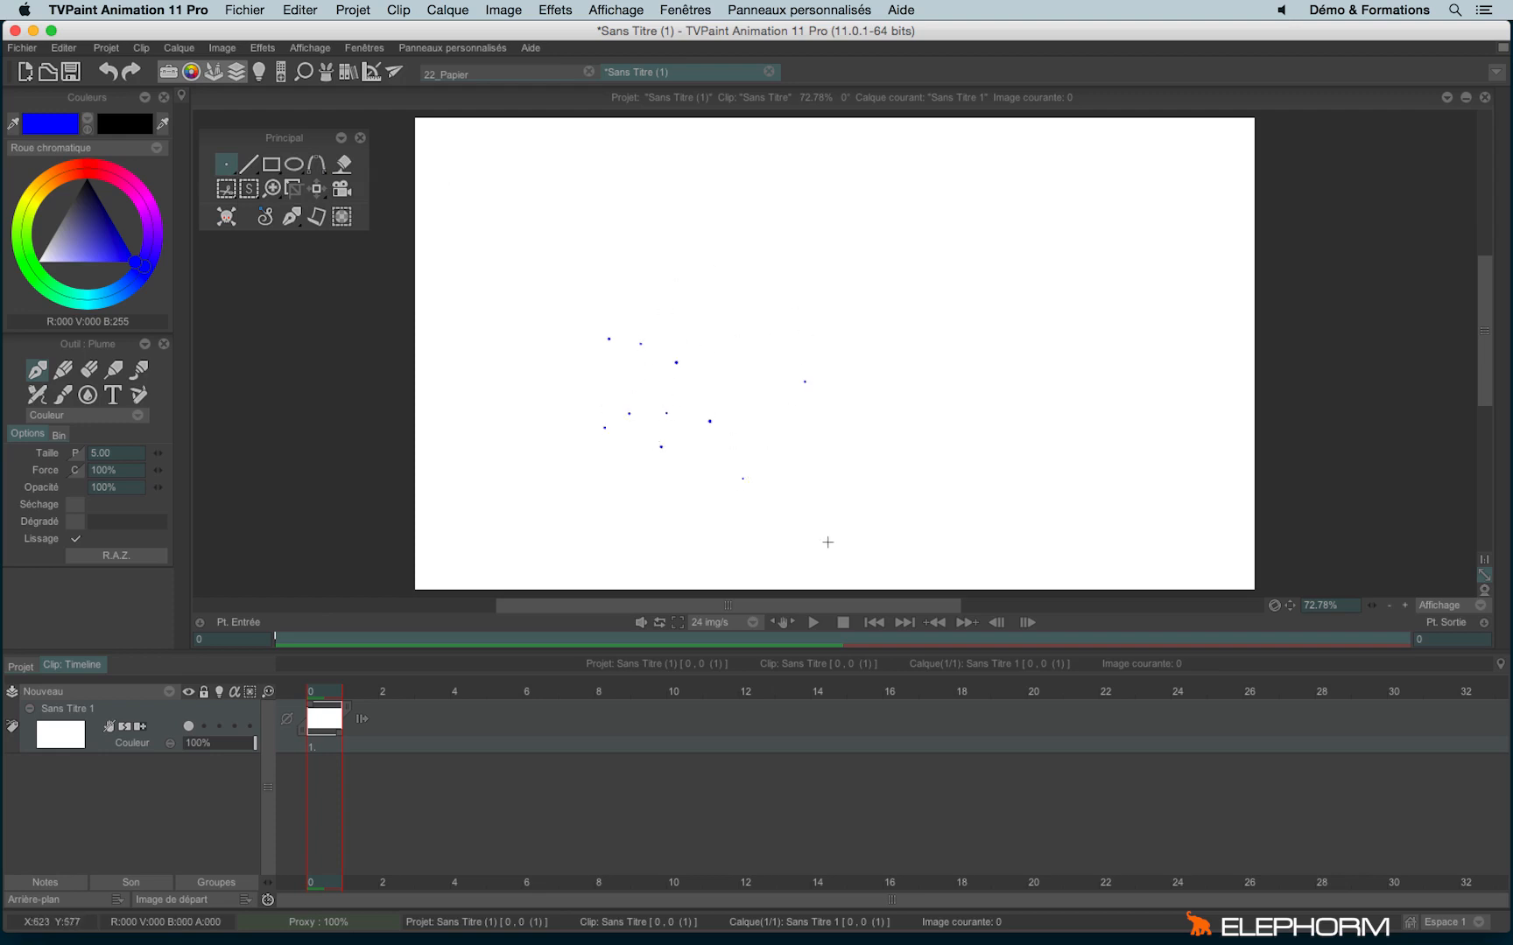
- Set the freehand tool to Pointillés and draw looping, wavy dotted strokes across the canvas
click(242, 176)
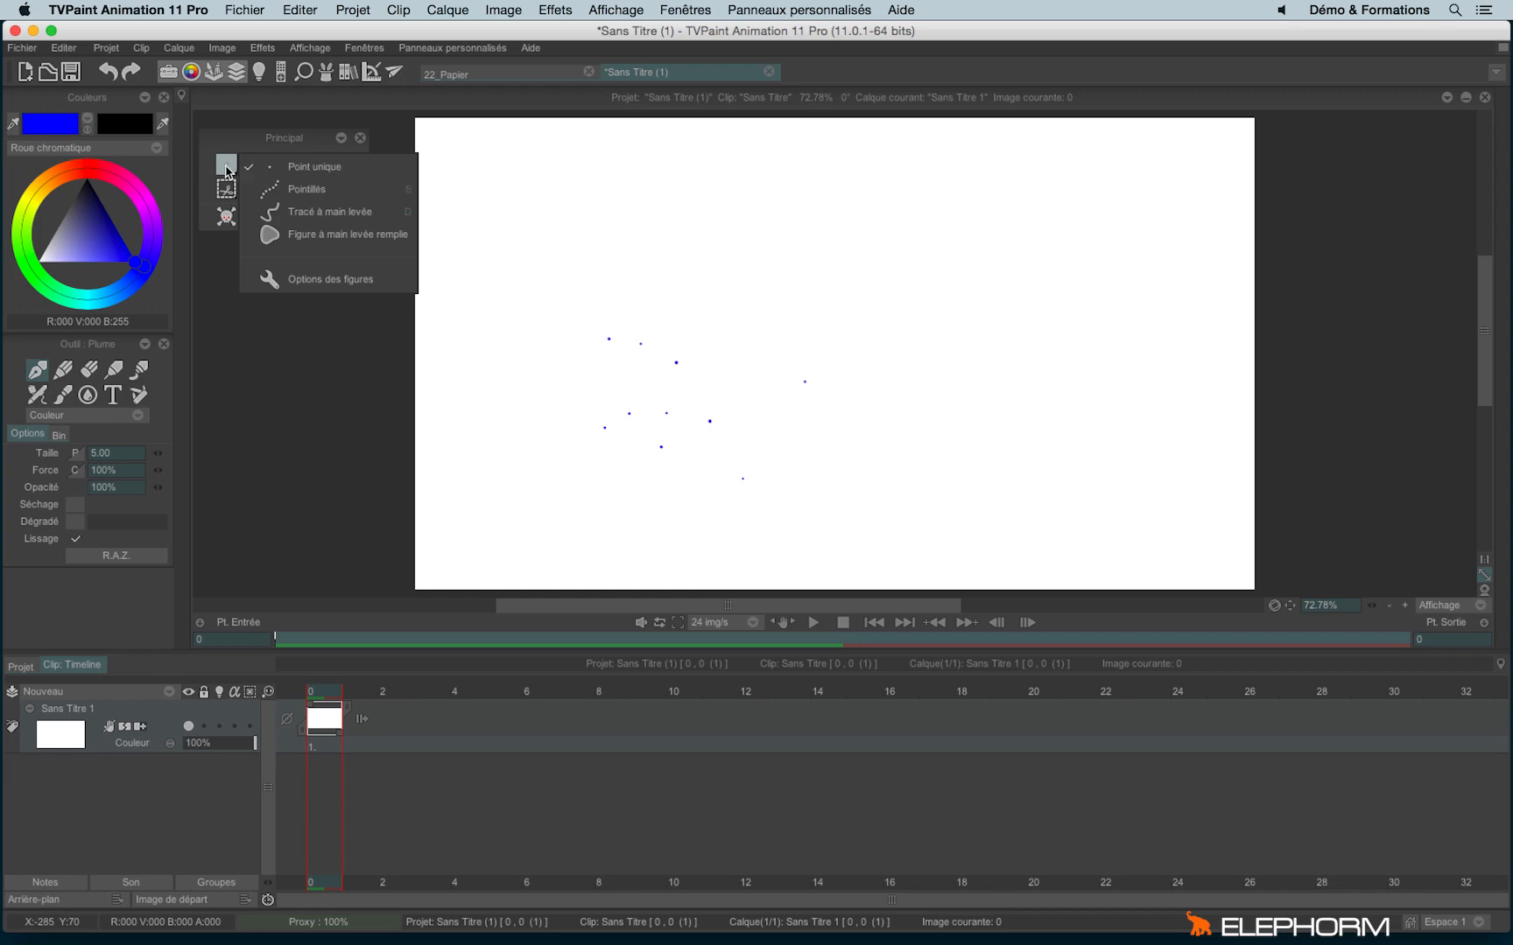
click(293, 189)
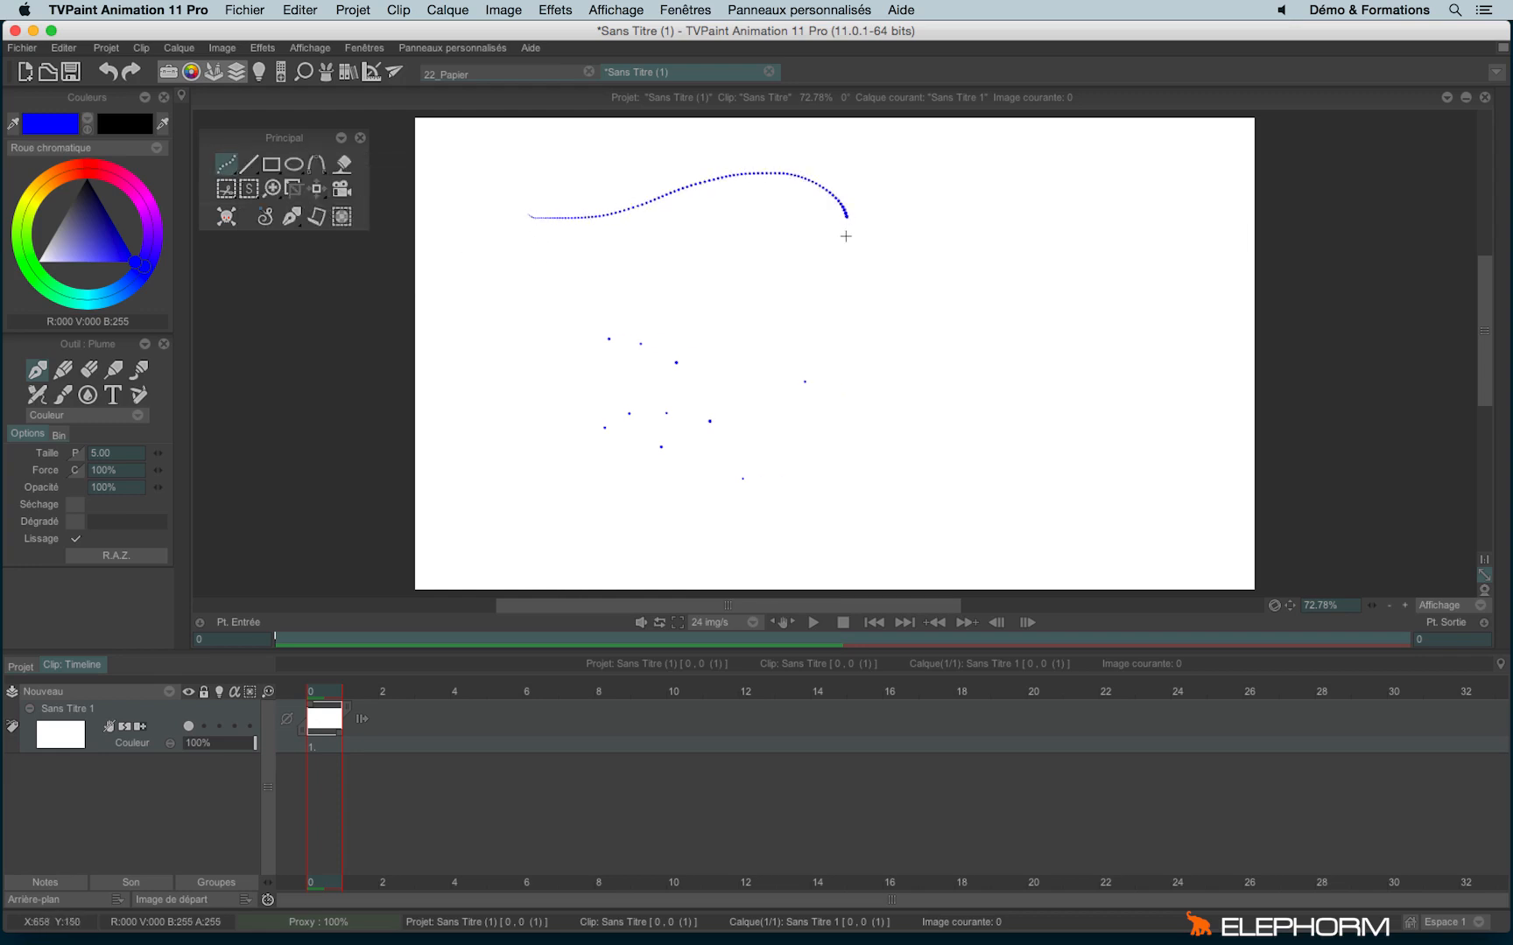
mouse_move(845, 236)
mouse_down()
mouse_move(876, 390)
mouse_move(1059, 269)
mouse_up()
drag(668, 428, 920, 511)
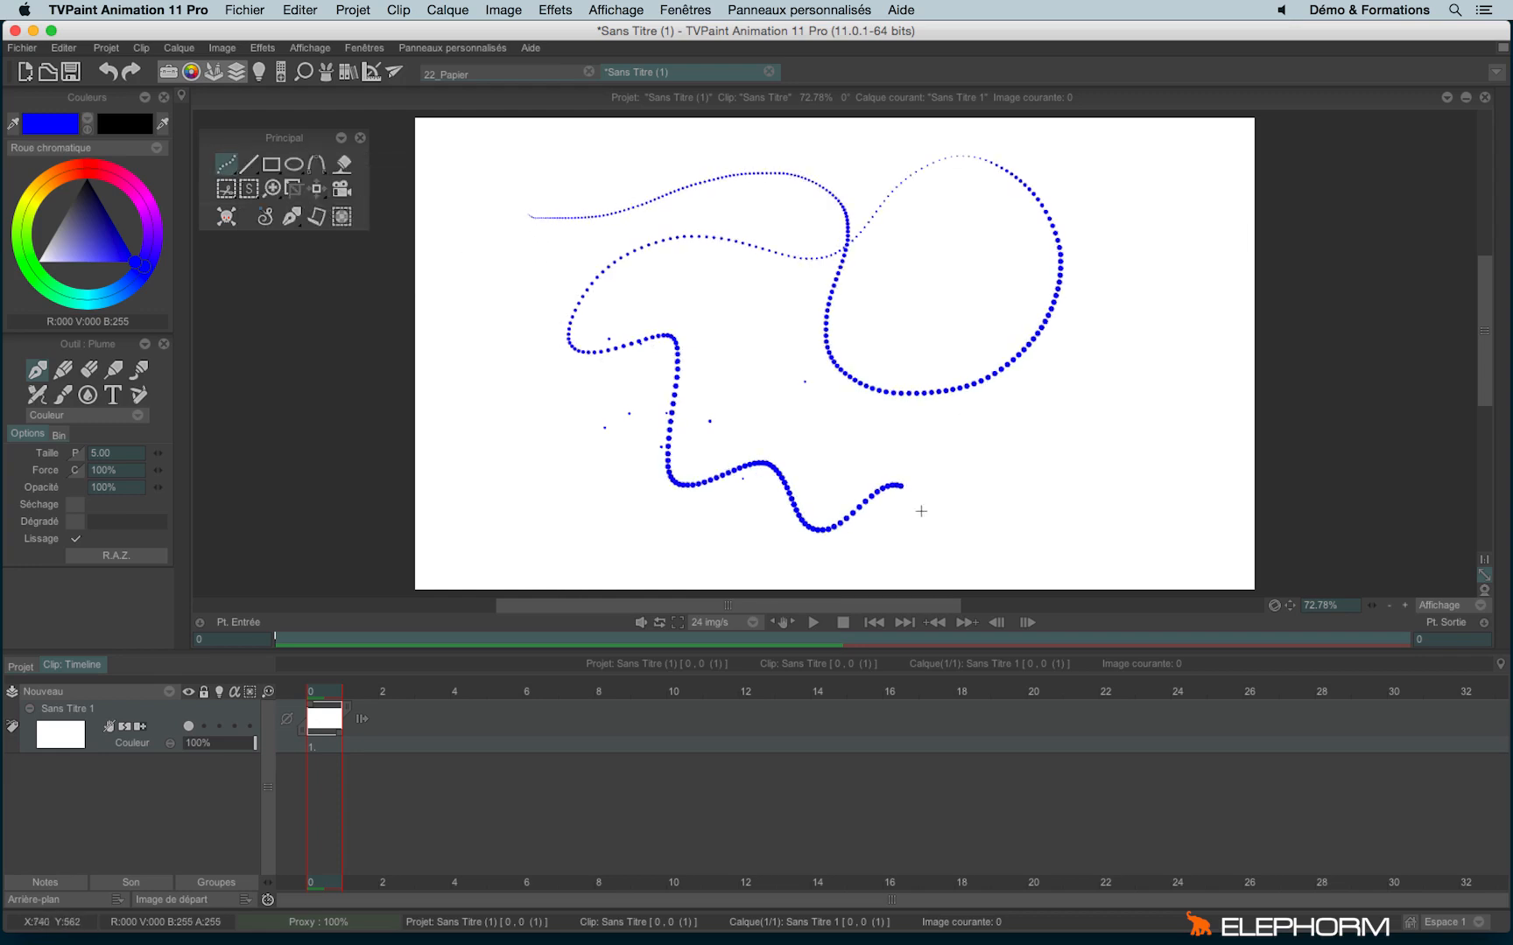
- Draw an irregular filled shape over the canvas's left half with Figure à main levée remplie
click(237, 172)
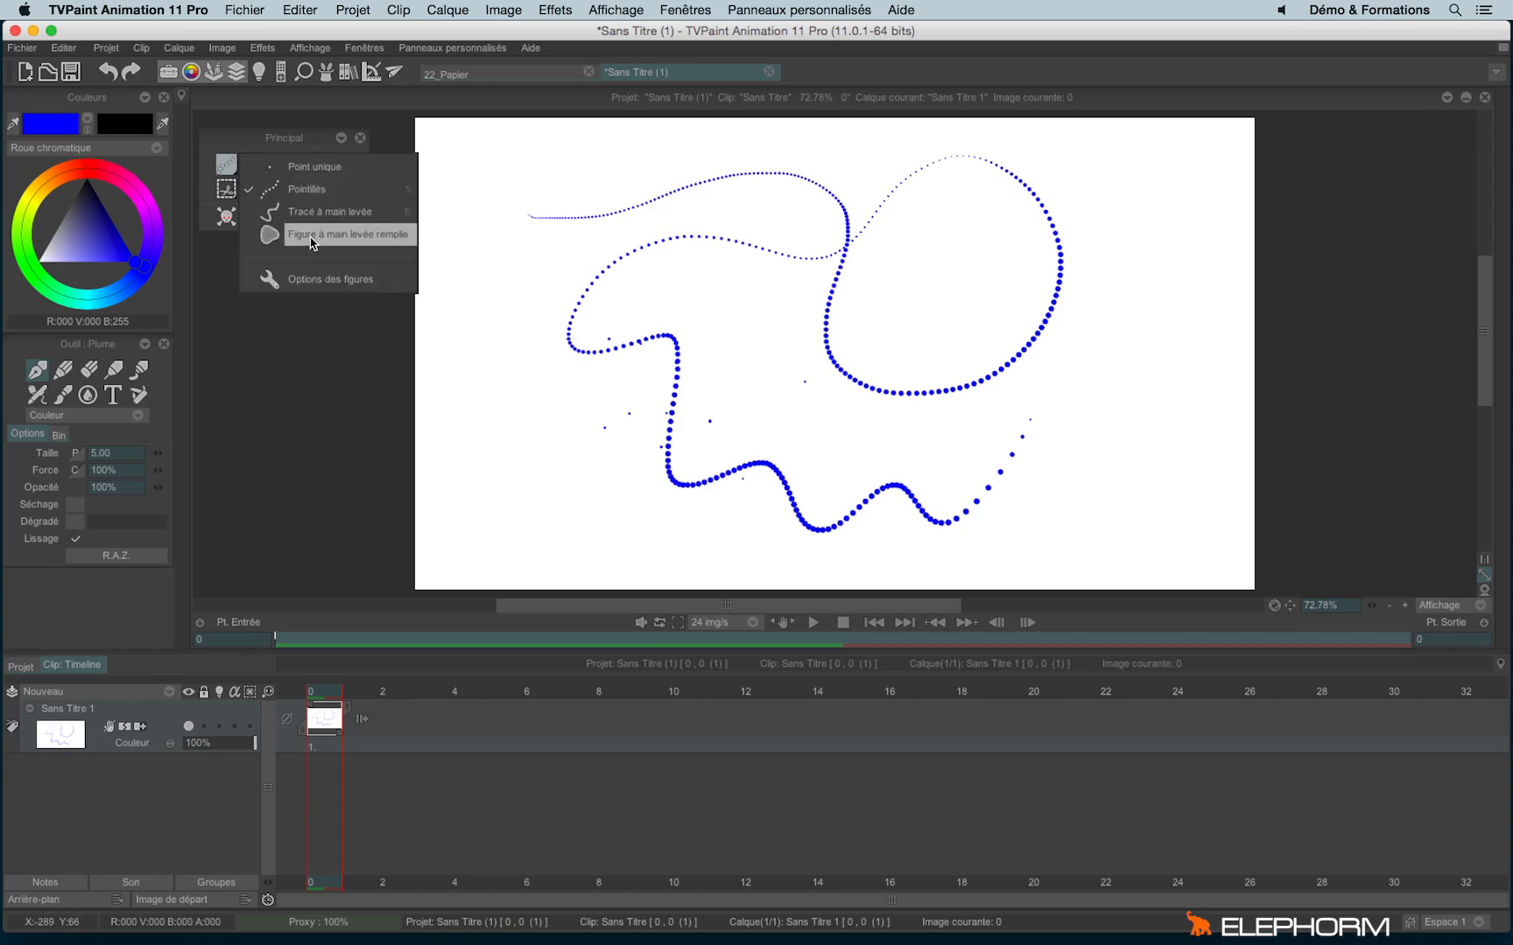
click(342, 236)
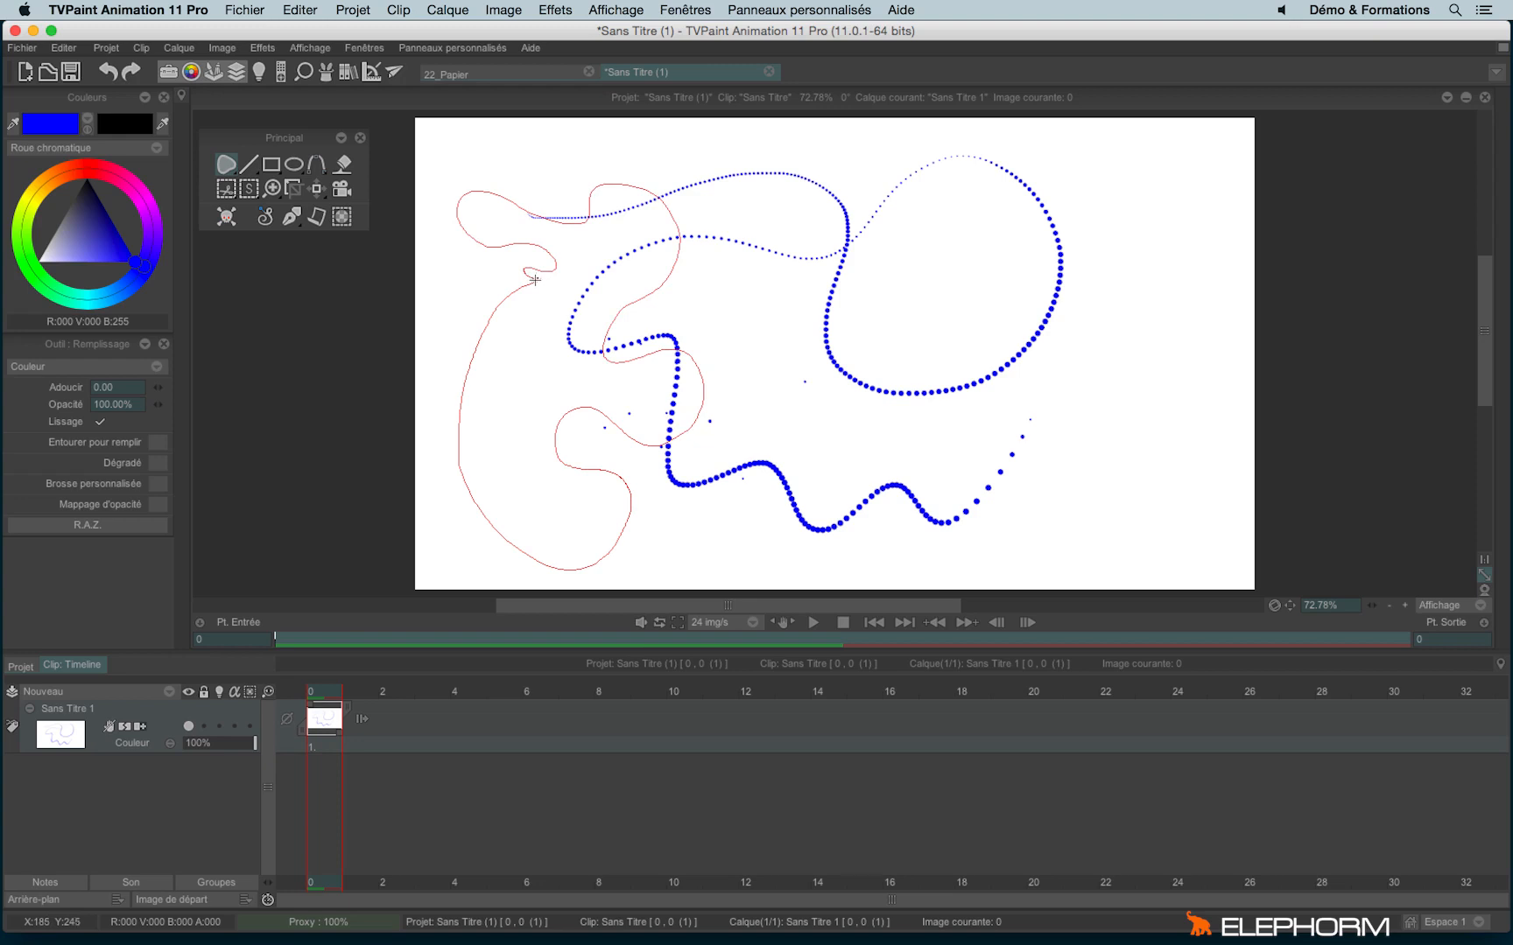
drag(523, 282, 525, 286)
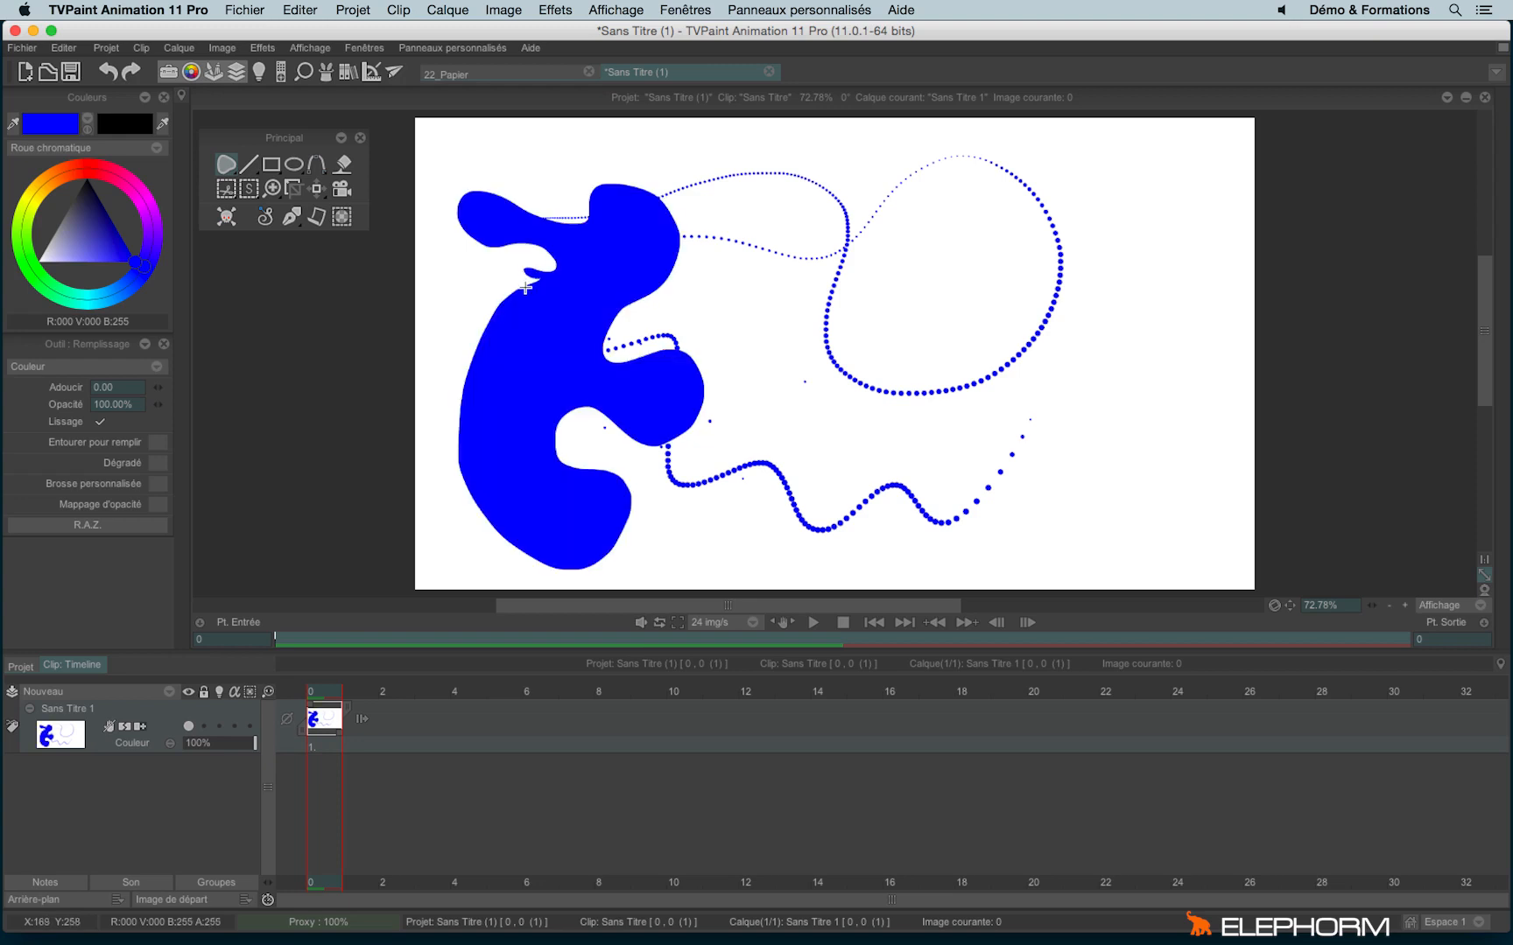
- Clear the canvas and return the freehand tool to Tracé à main levée
key(BackSpace)
right_click(242, 184)
click(245, 182)
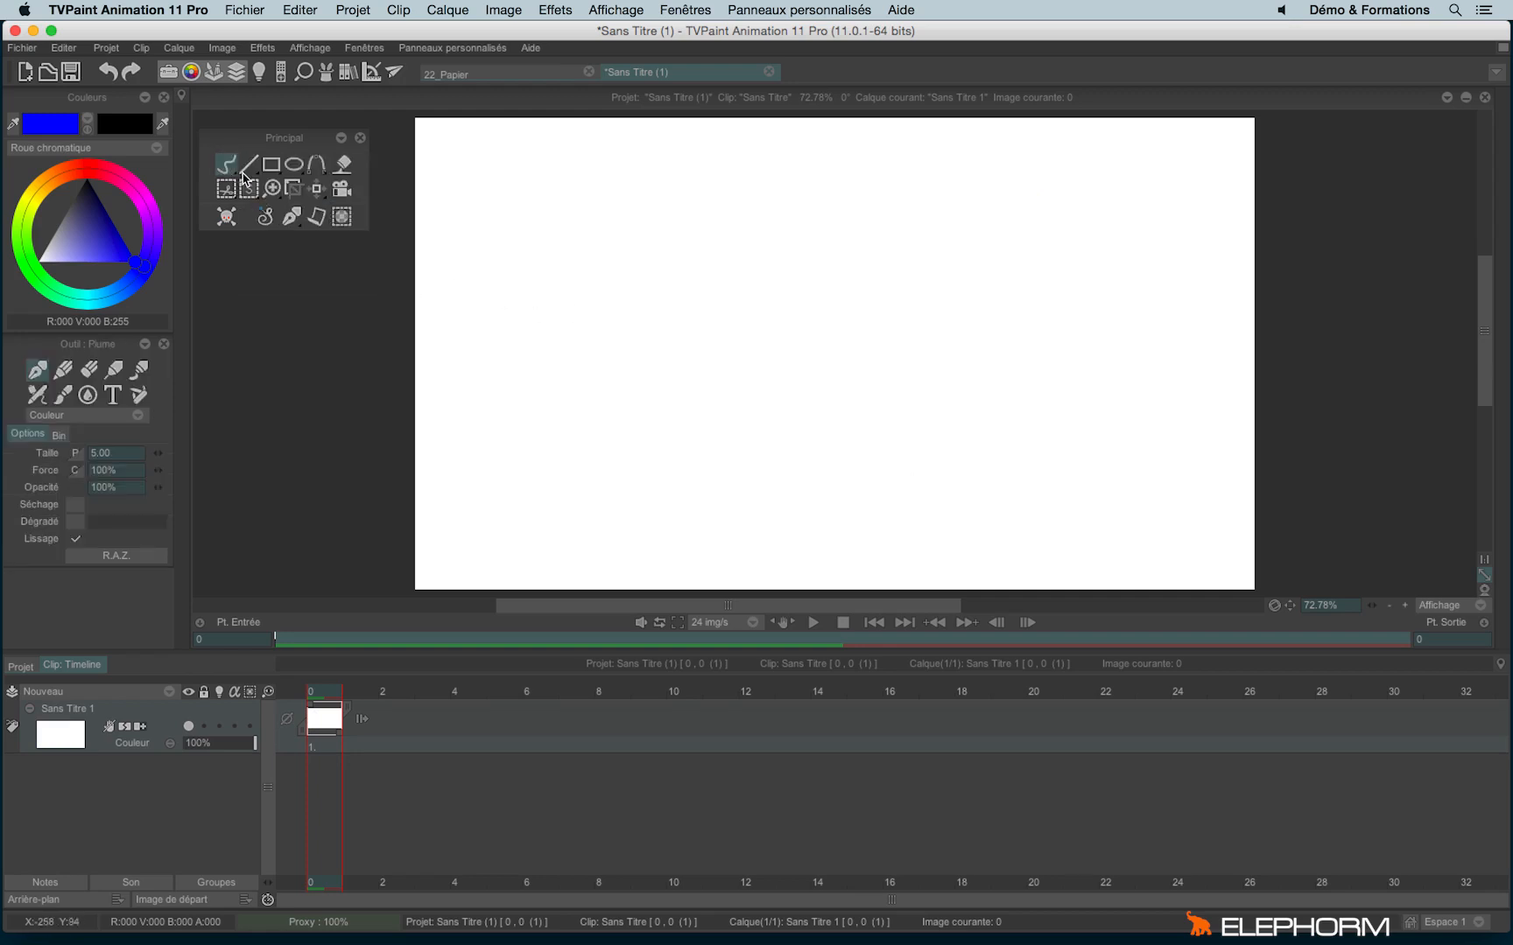
- Draw a closed zigzag filled shape with Polygone rempli, placing its corners one by one and ending at the starting point
right_click(250, 168)
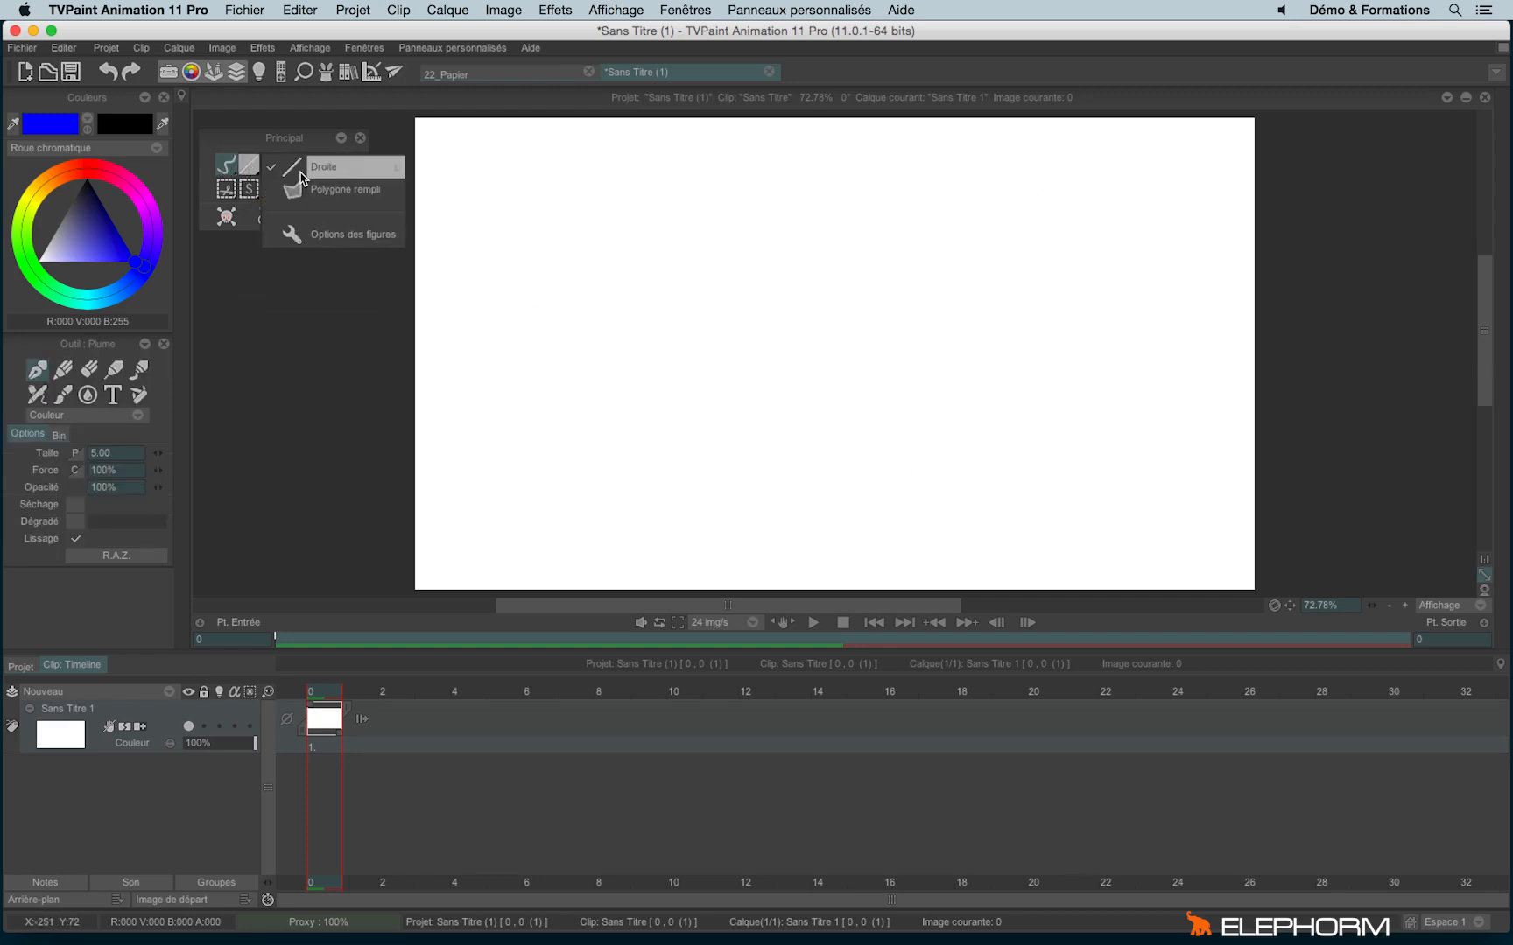
right_click(251, 167)
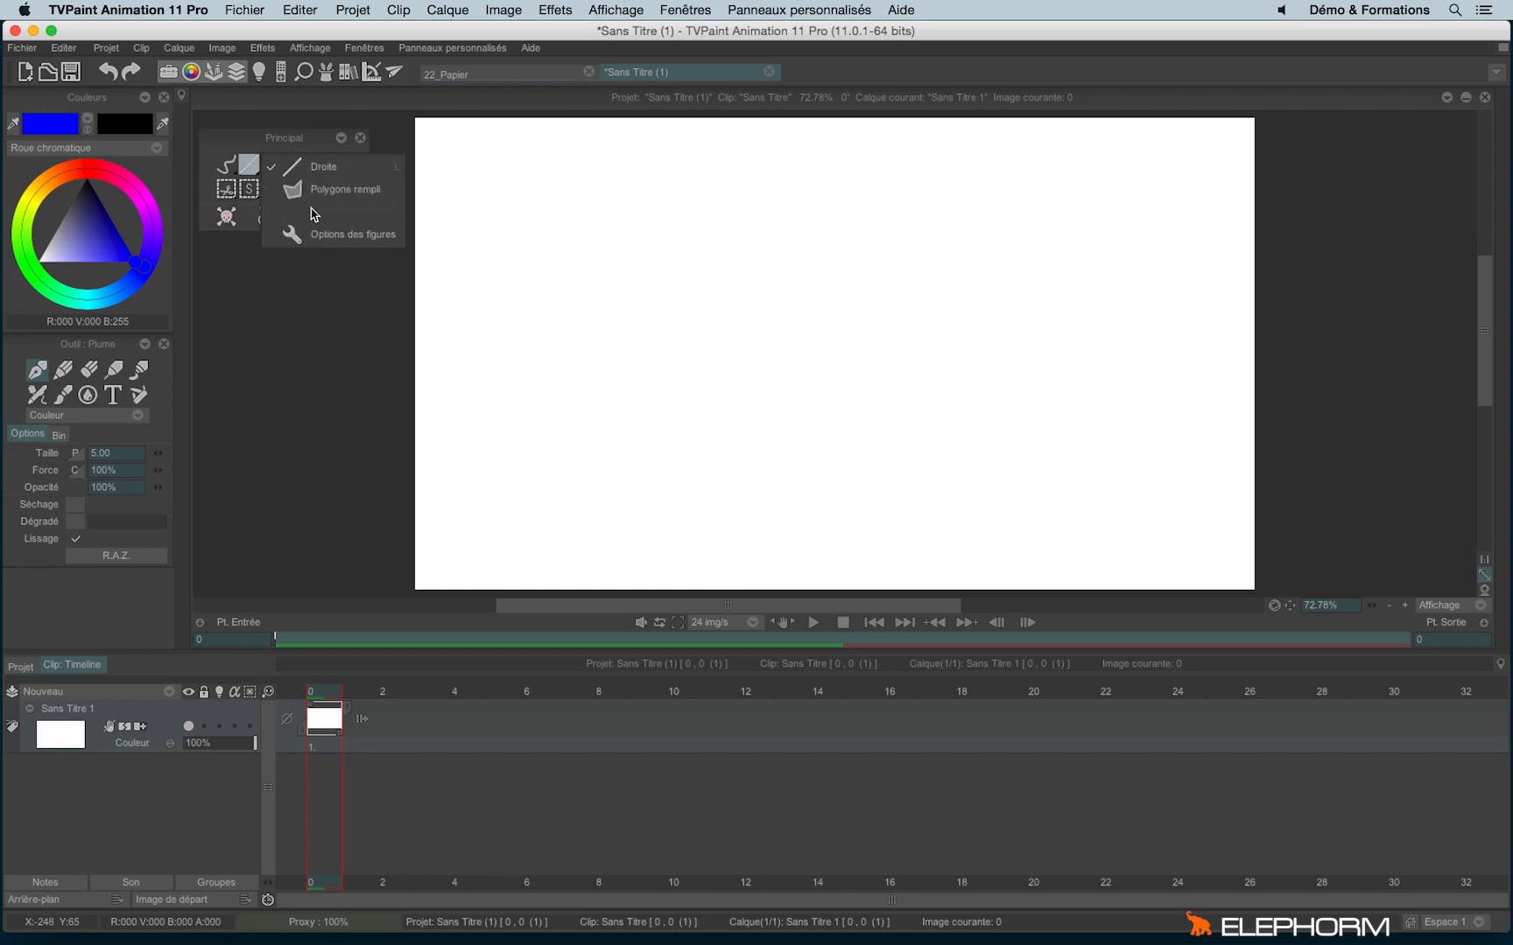
click(345, 189)
click(618, 238)
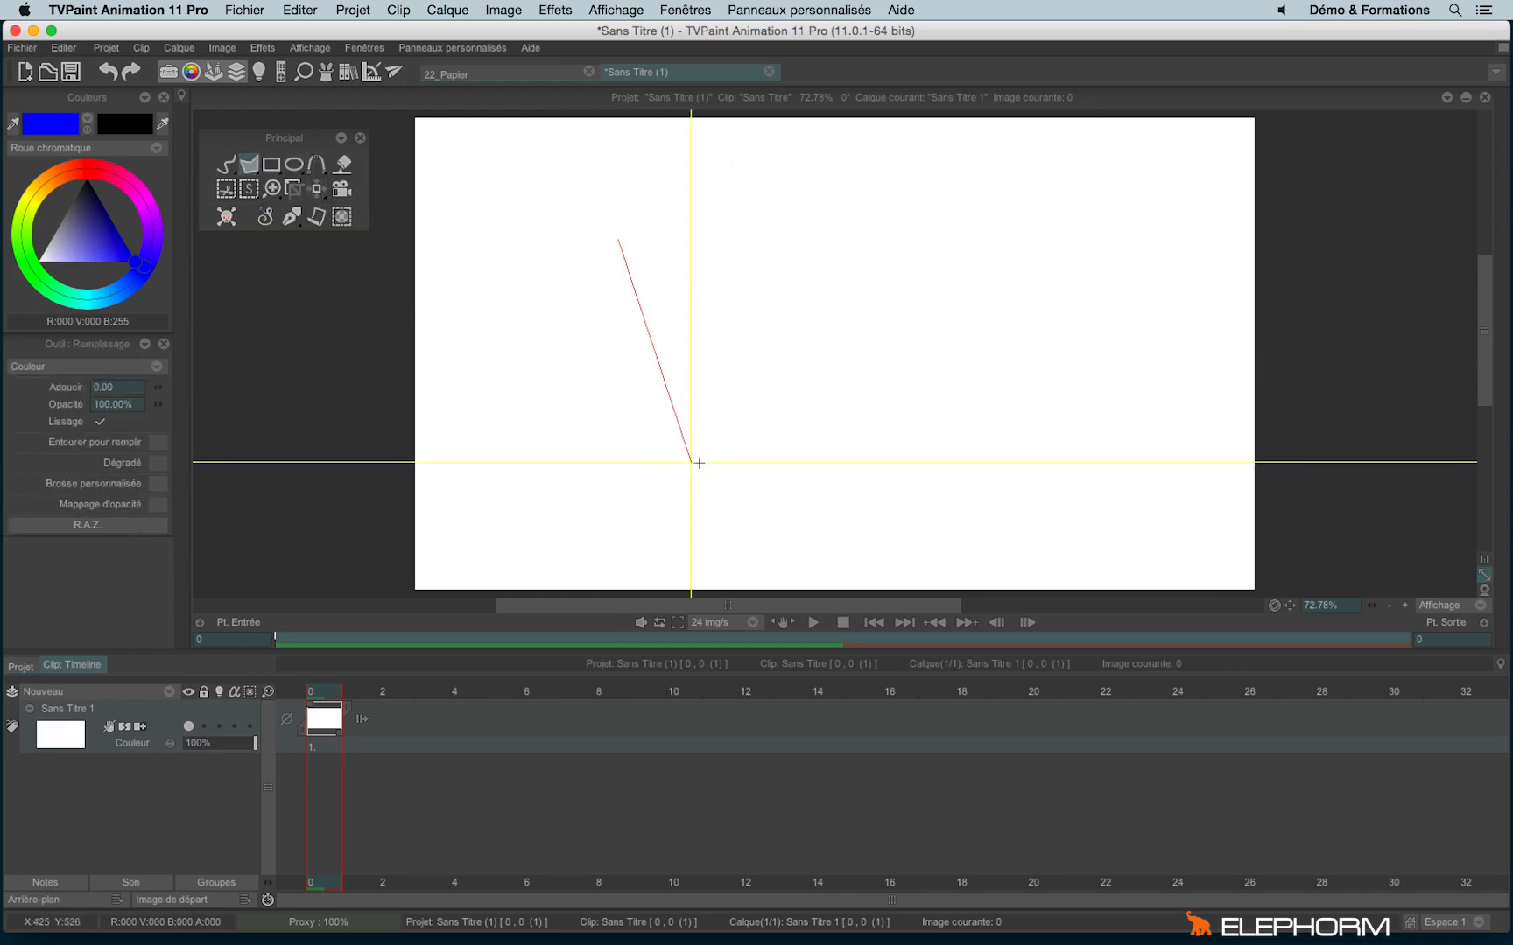
click(638, 453)
click(781, 373)
click(858, 490)
click(854, 271)
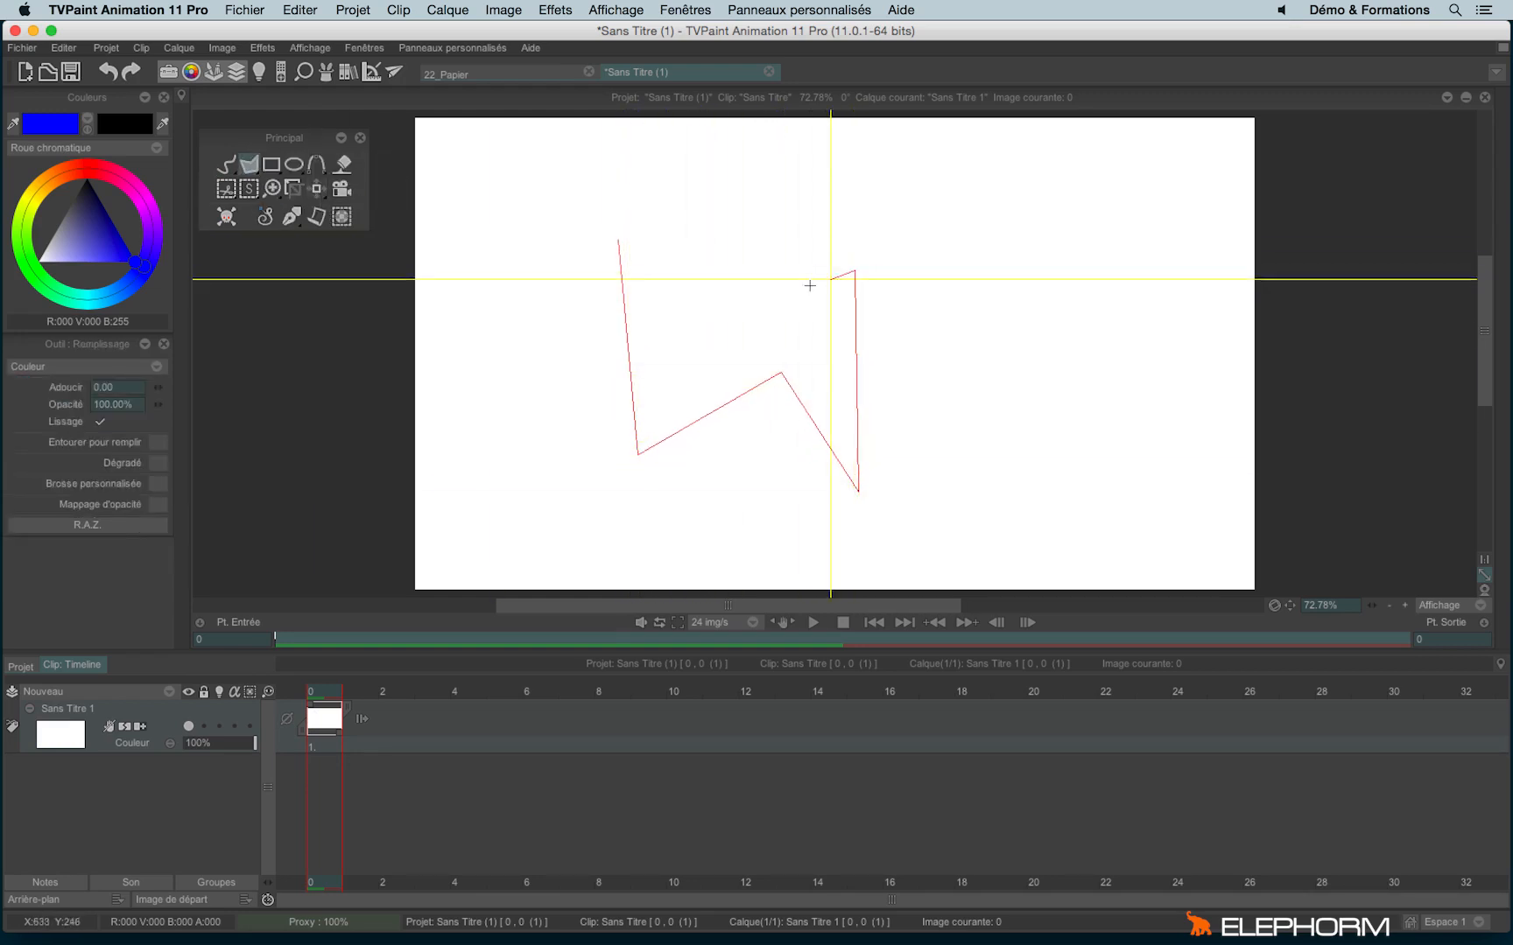
click(714, 359)
click(724, 216)
click(670, 320)
click(660, 167)
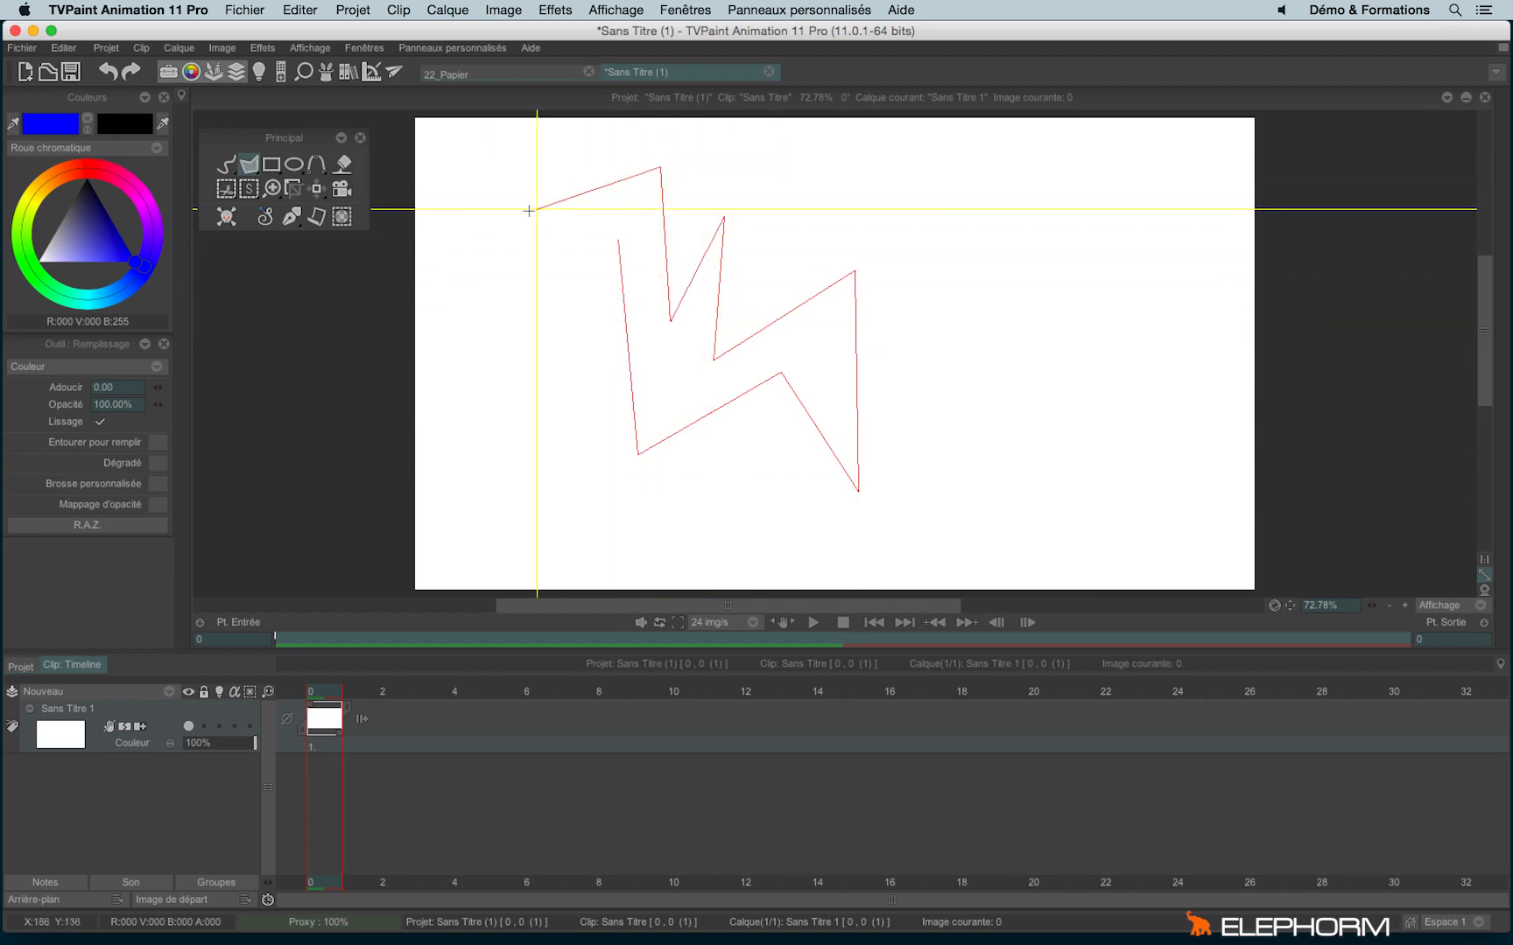
click(509, 208)
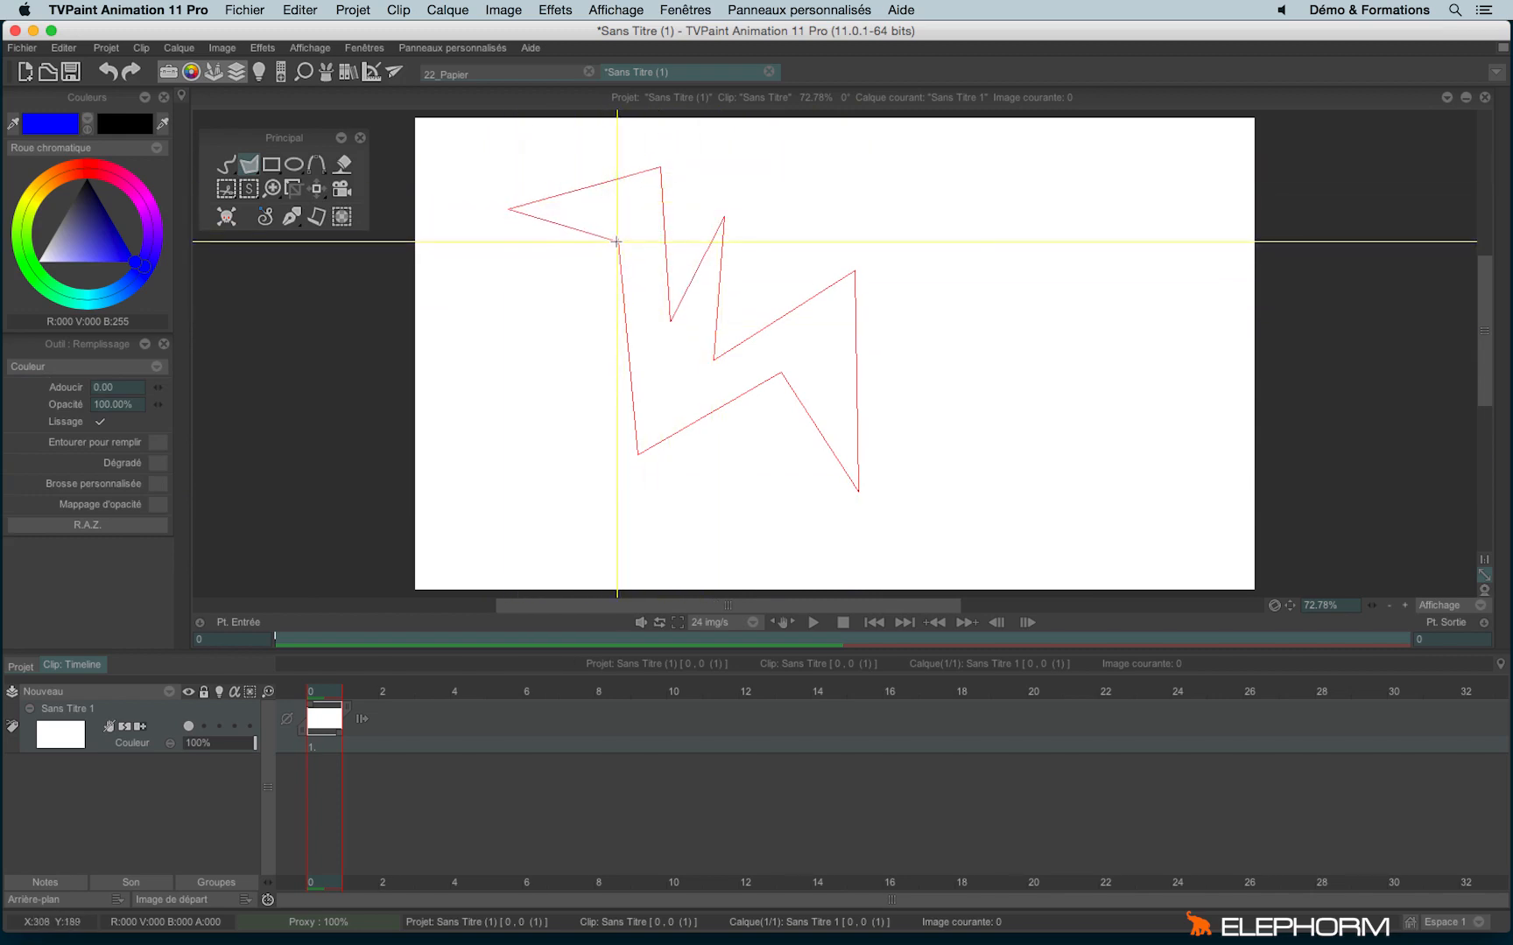
click(614, 237)
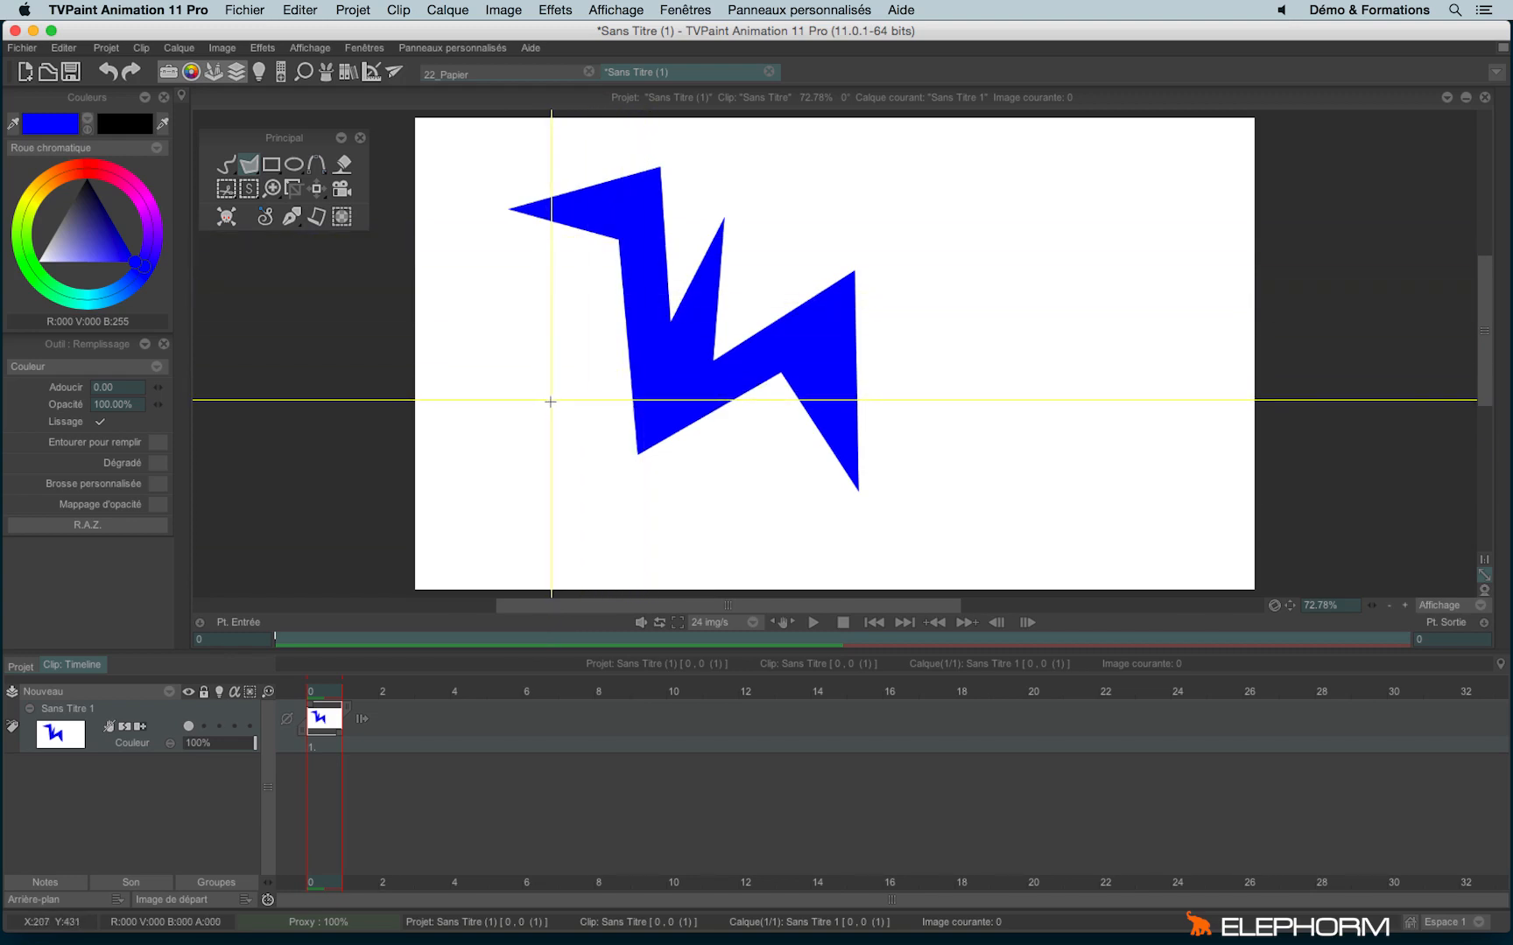
- Clear the polygon from the canvas and set the line tool back to Droite
key(BackSpace)
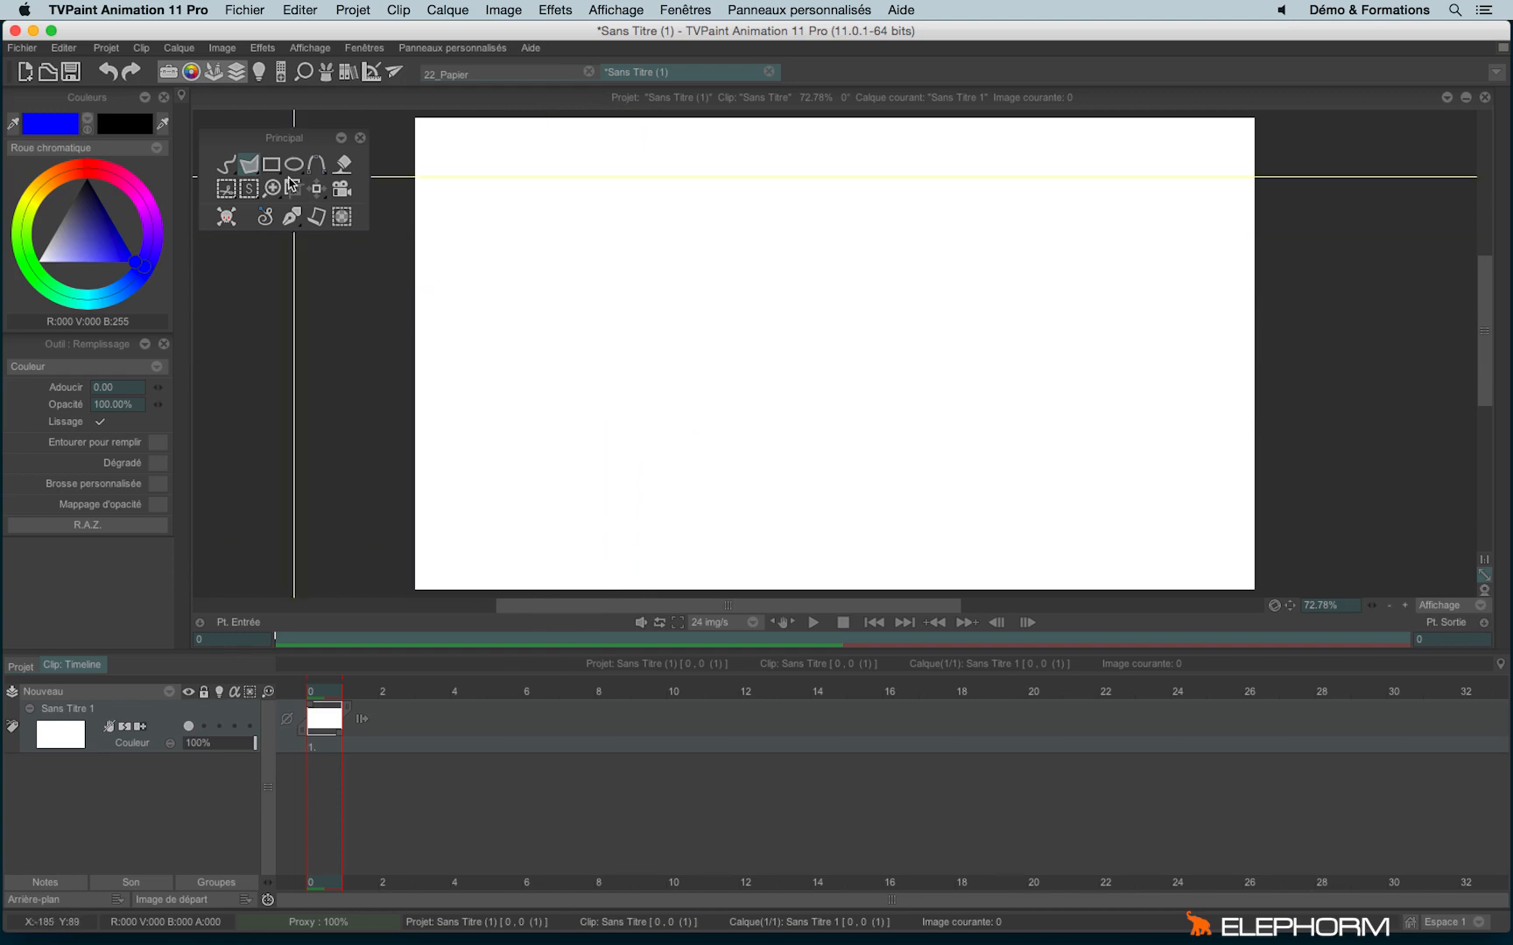
click(249, 165)
click(323, 166)
- Switch the rectangle tool to Rectangle rempli, draw a large filled rectangle mid-canvas and clear it
click(271, 165)
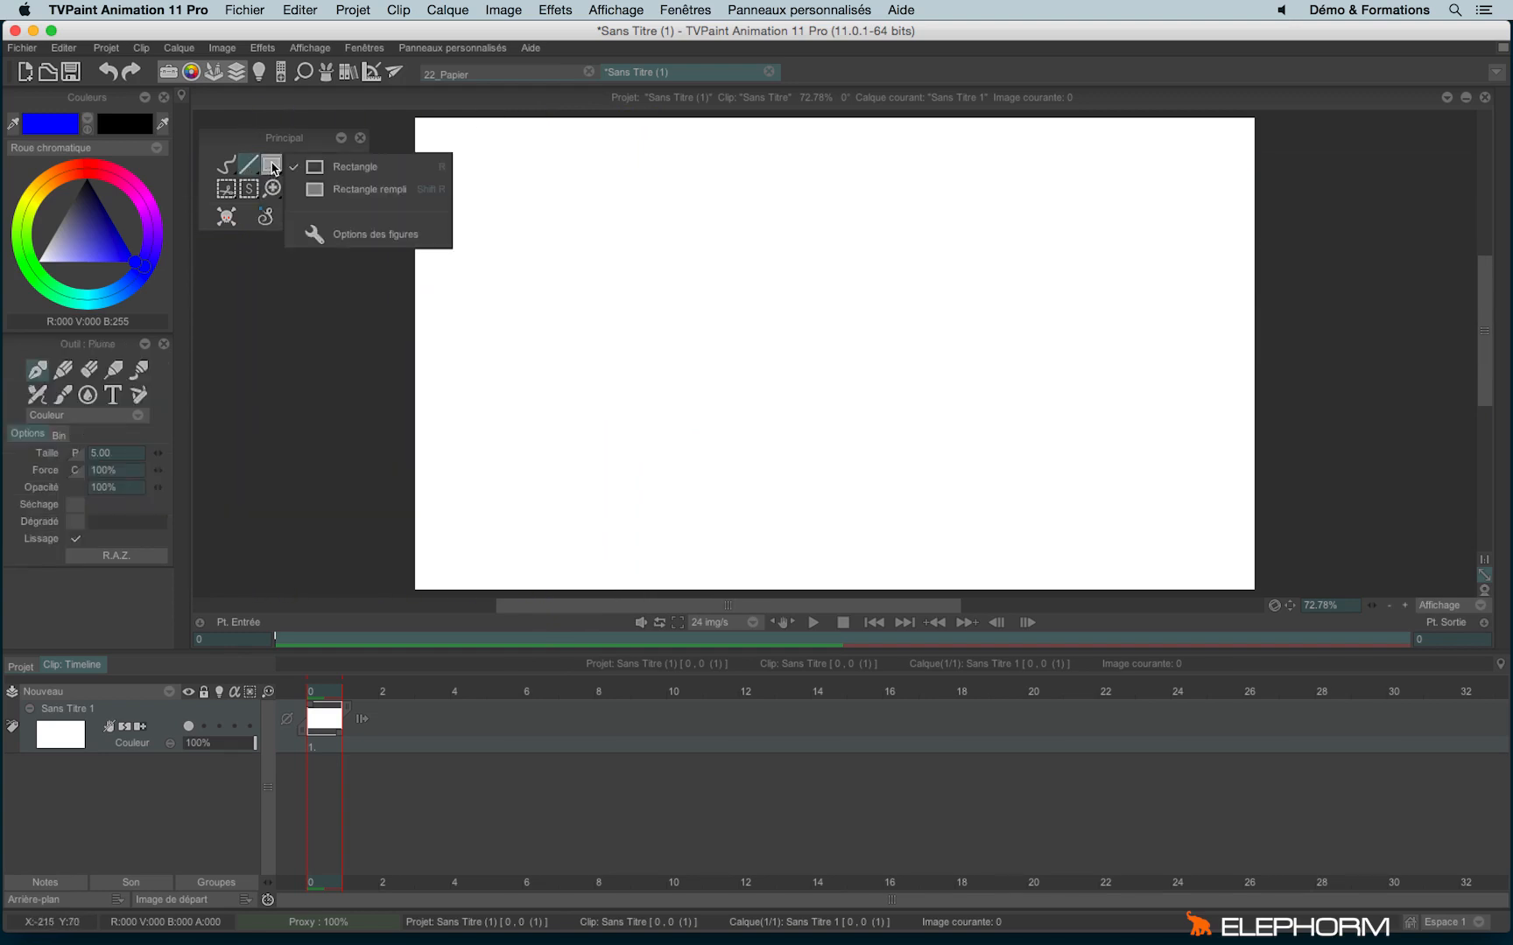
click(333, 193)
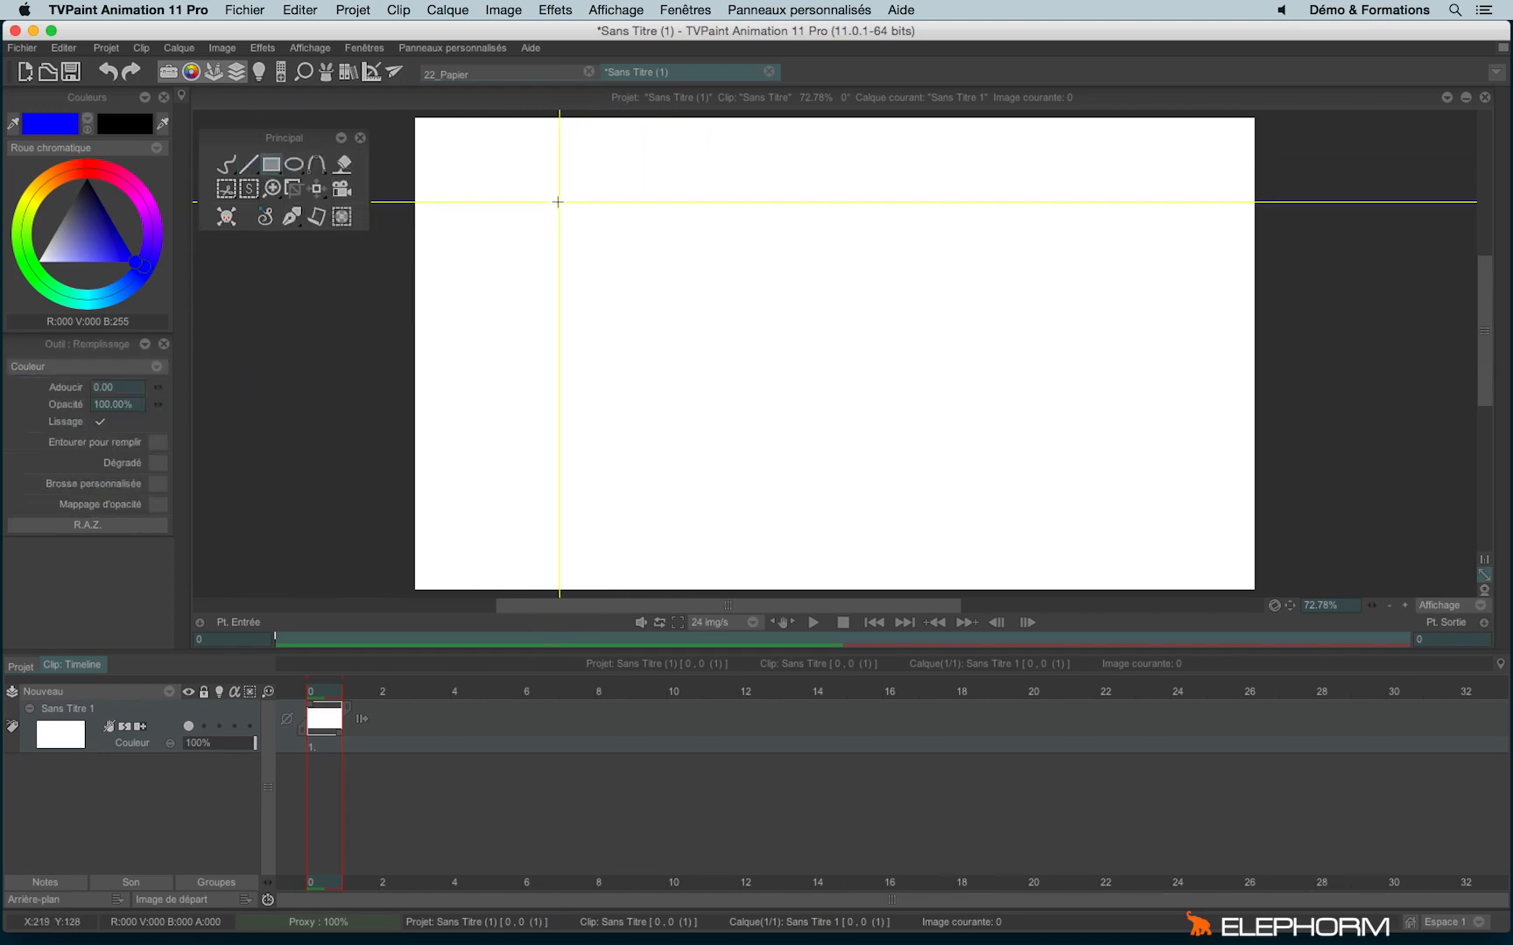
drag(560, 230, 915, 530)
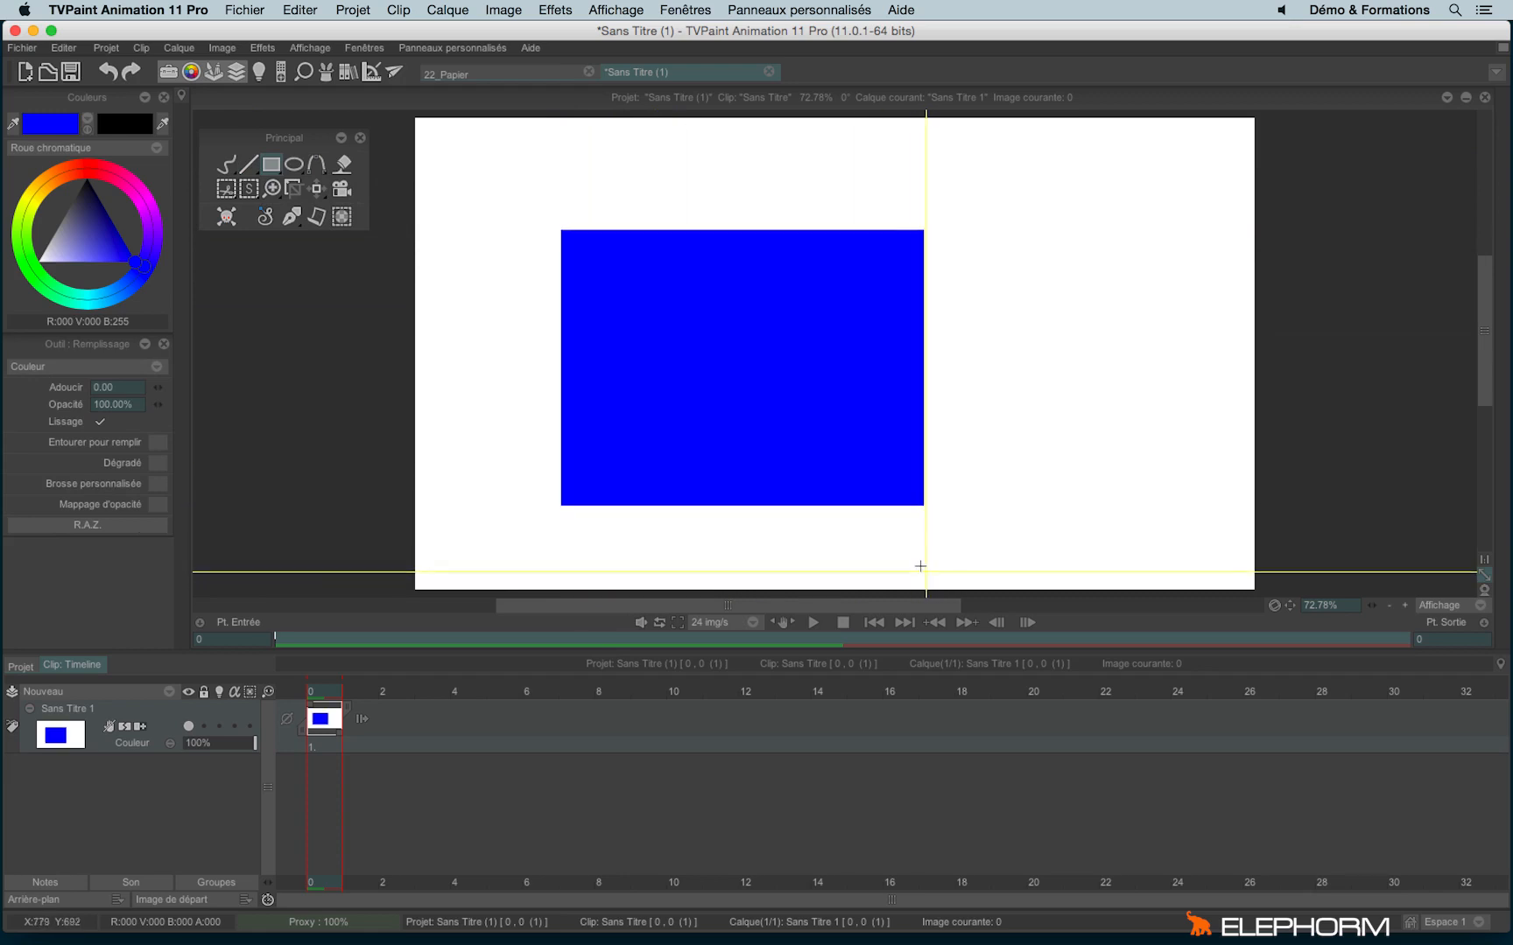
key(BackSpace)
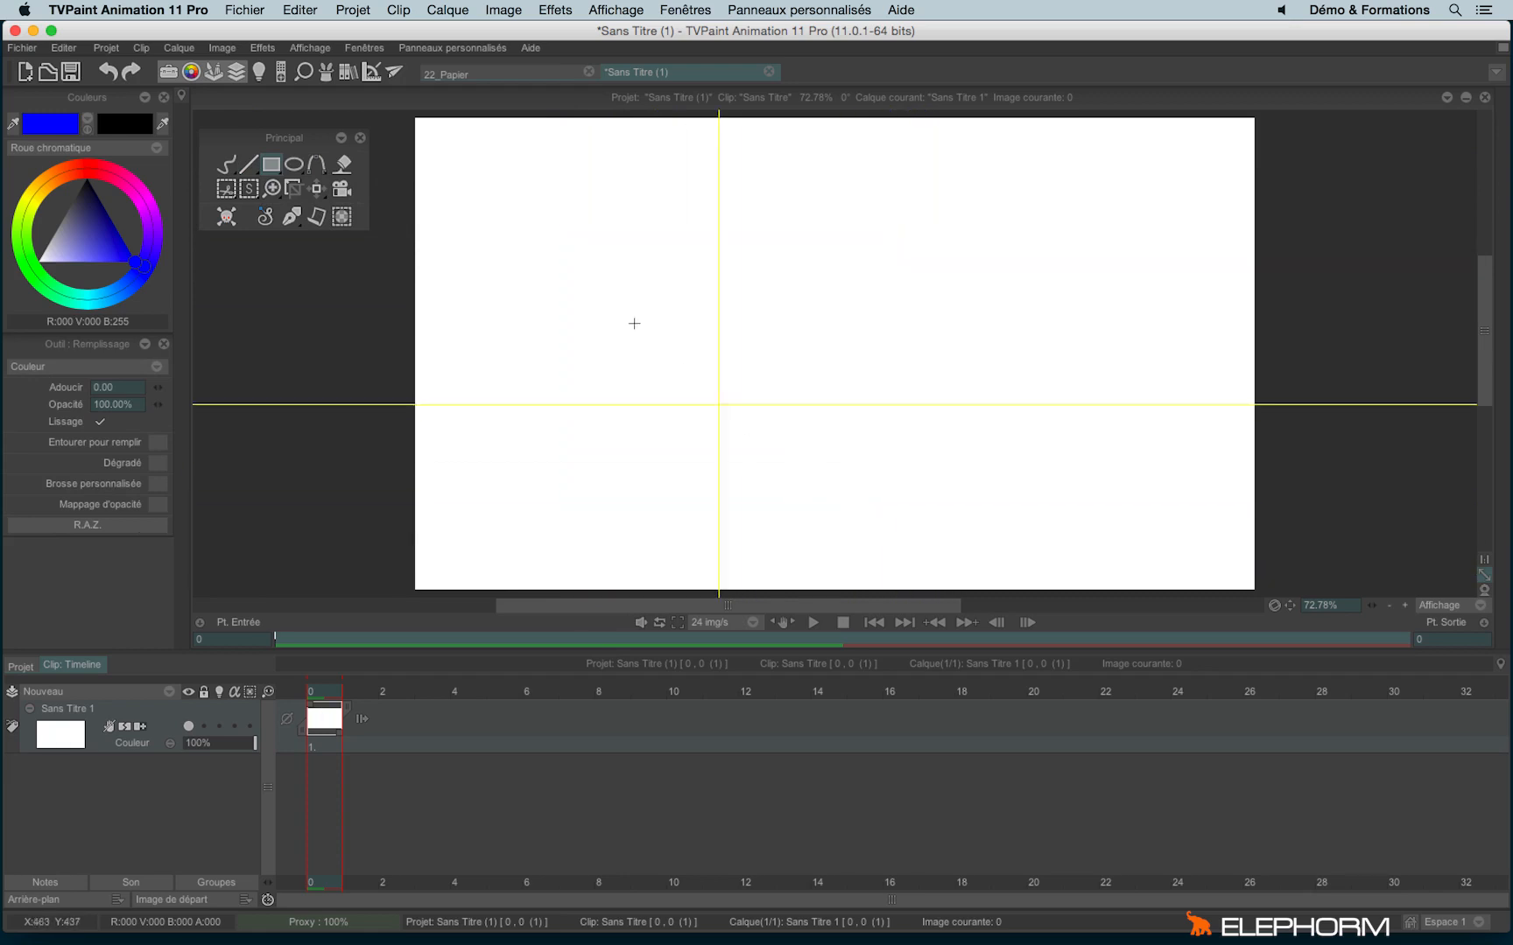
- Draw a large outlined circle with Cercle 2 Pts, and undo it
click(294, 165)
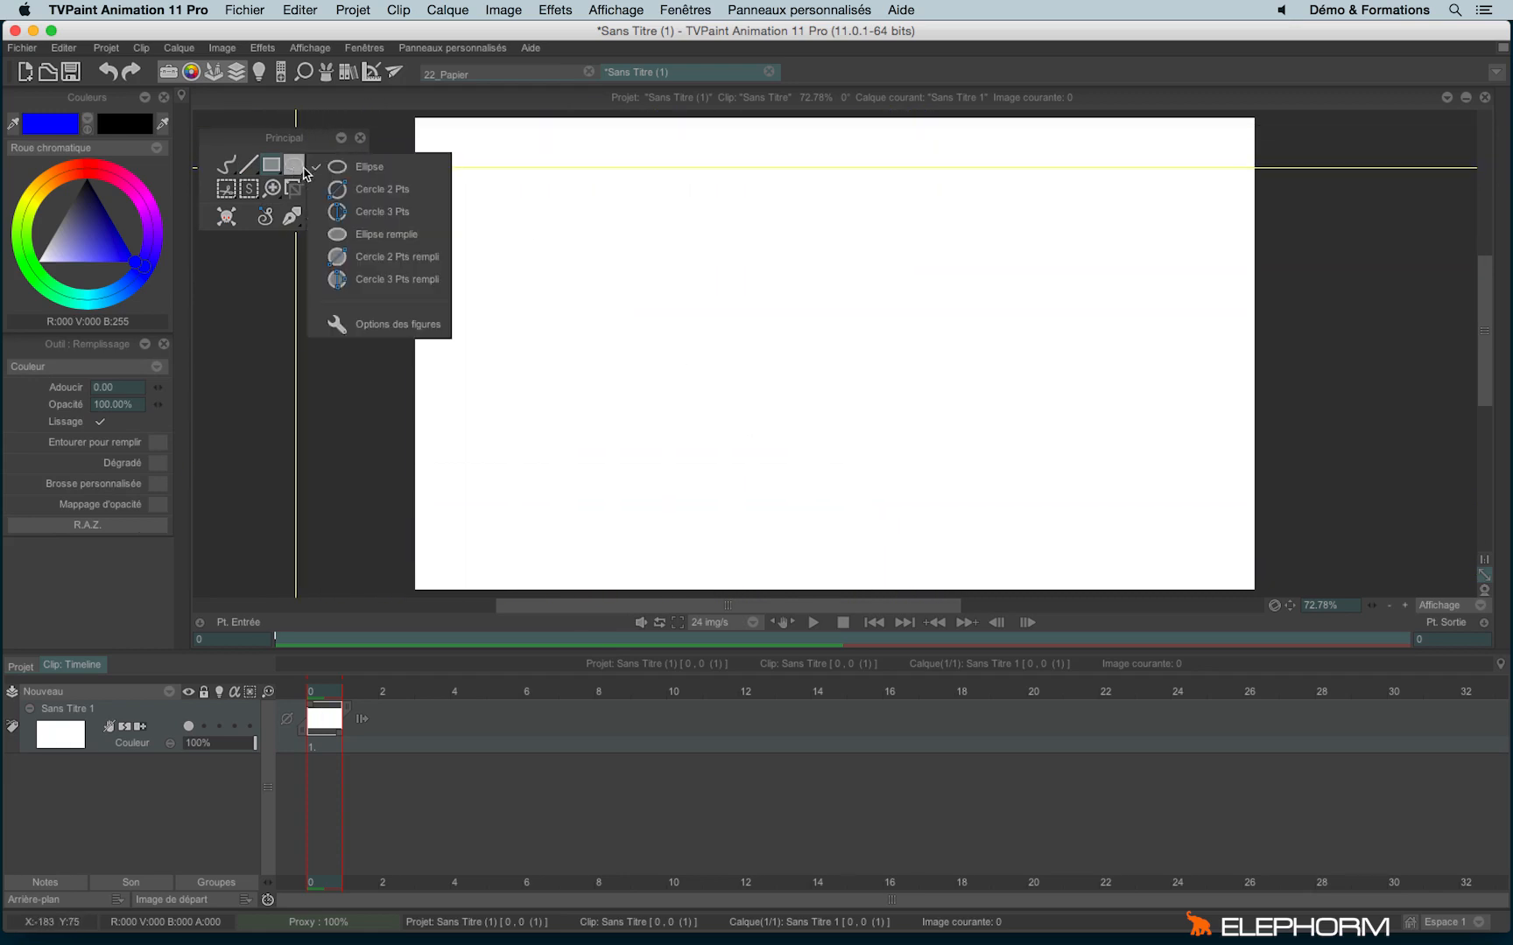
click(396, 190)
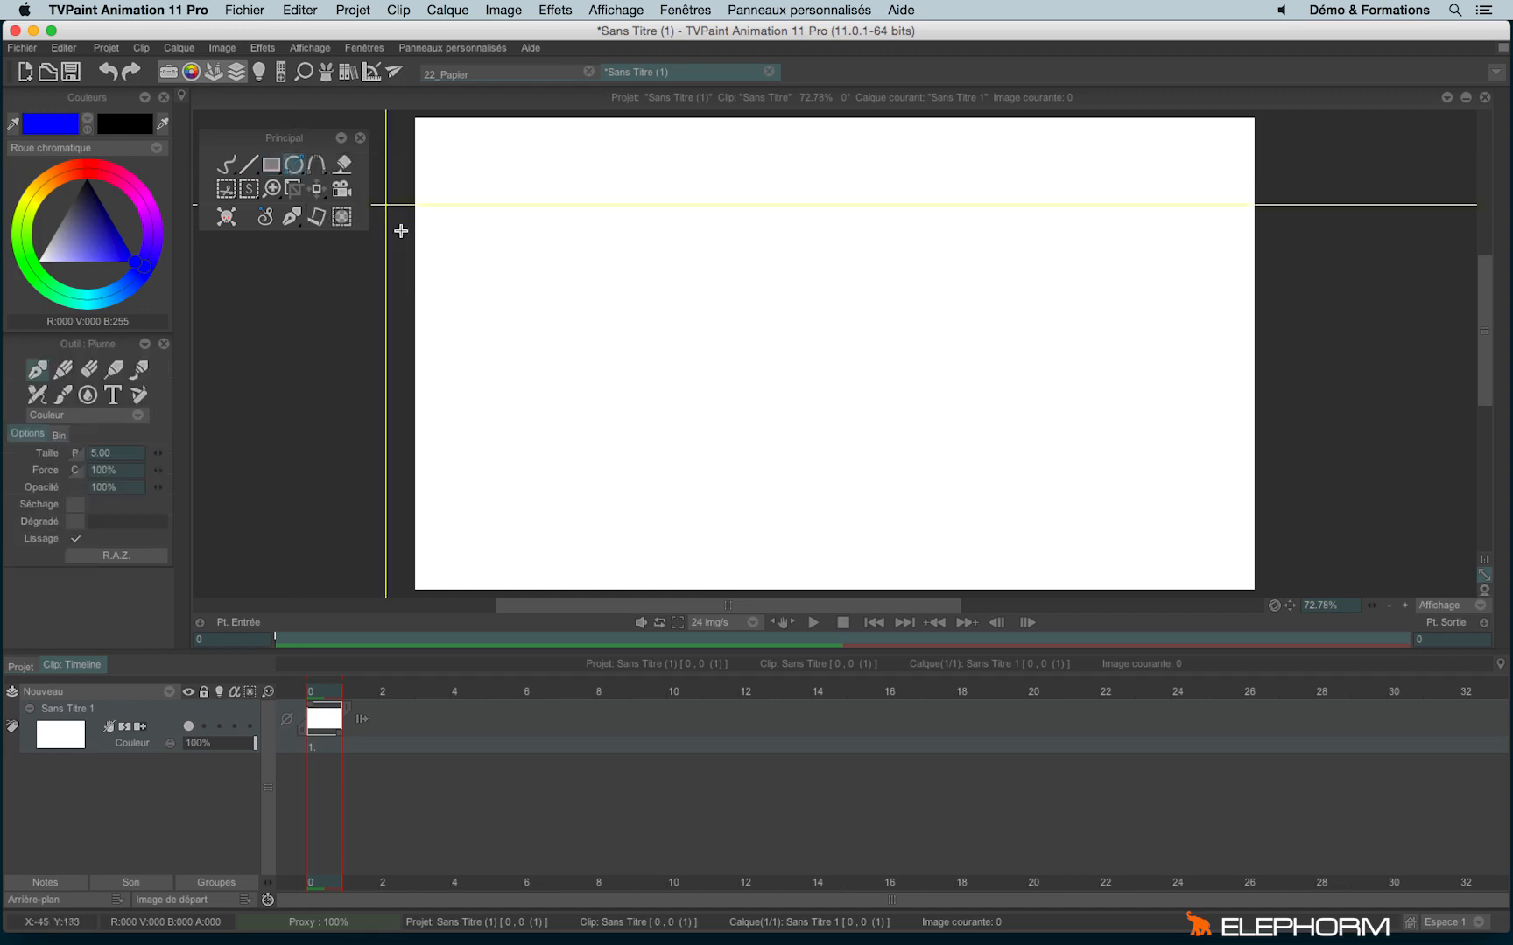
drag(560, 249, 749, 456)
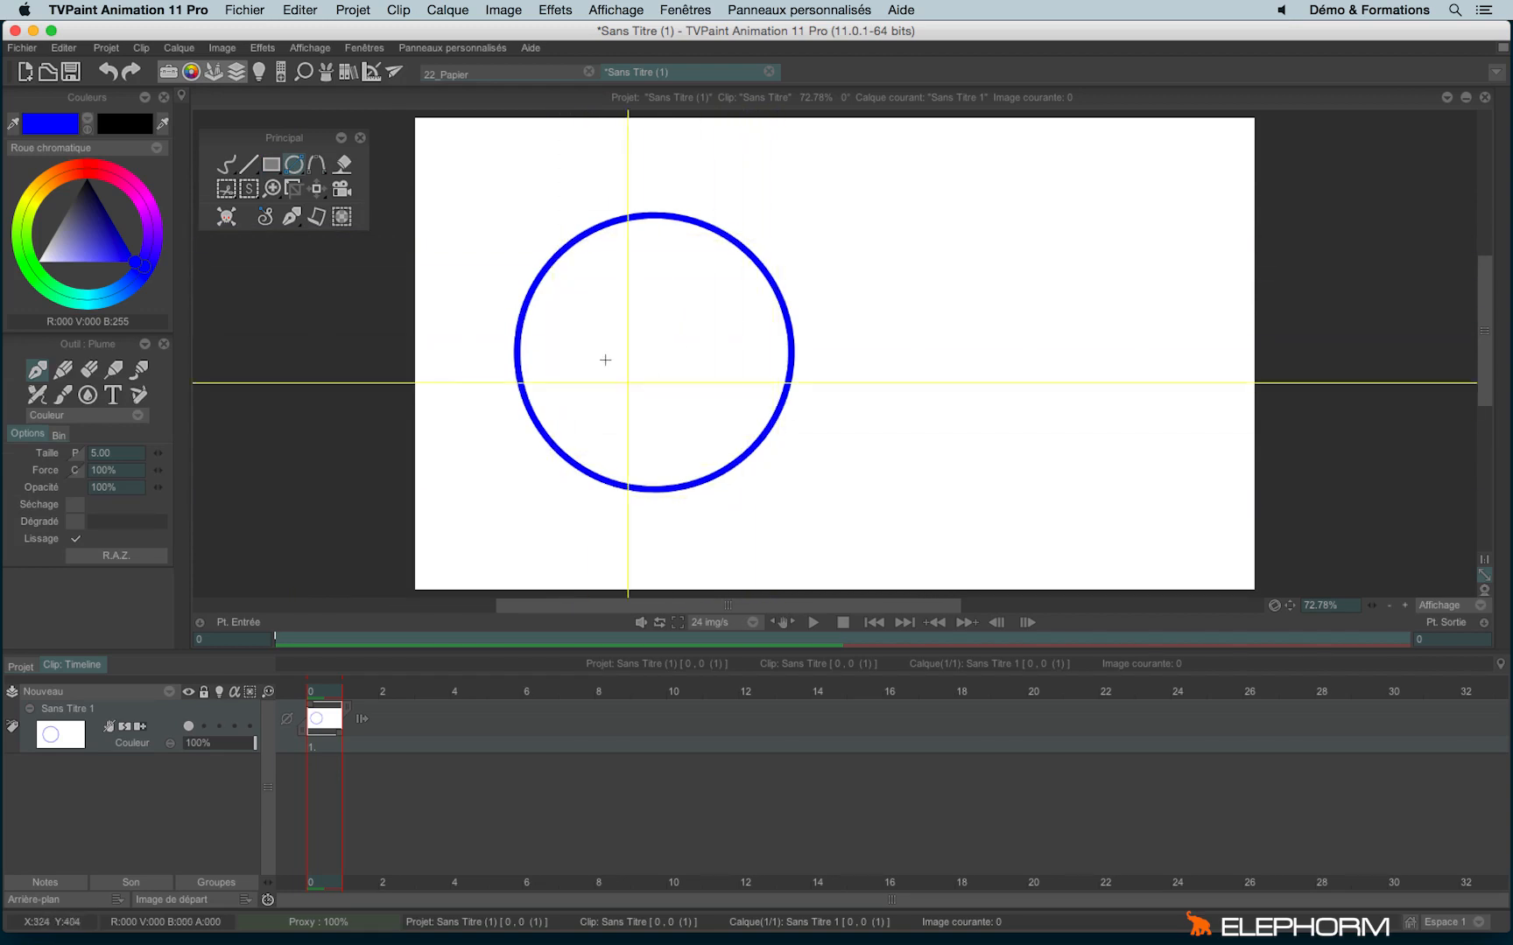
key(ctrl+z)
- Try out Cercle 3 Pts by drawing outlined circles on the canvas, undoing each one
right_click(293, 163)
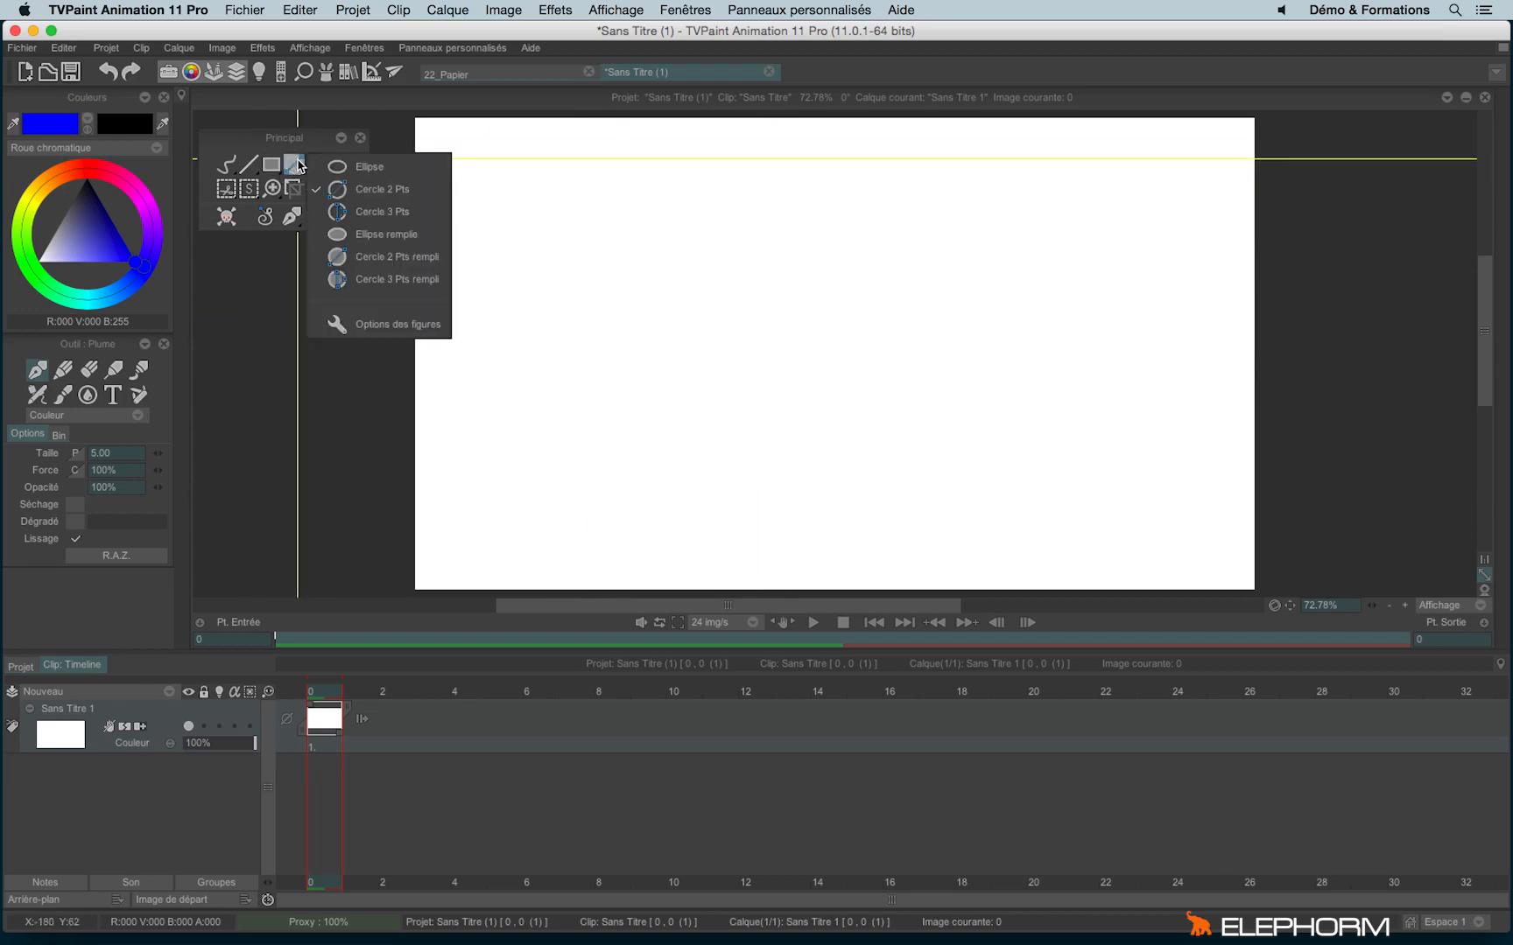
click(404, 213)
drag(551, 456, 1323, 439)
key(ctrl+z)
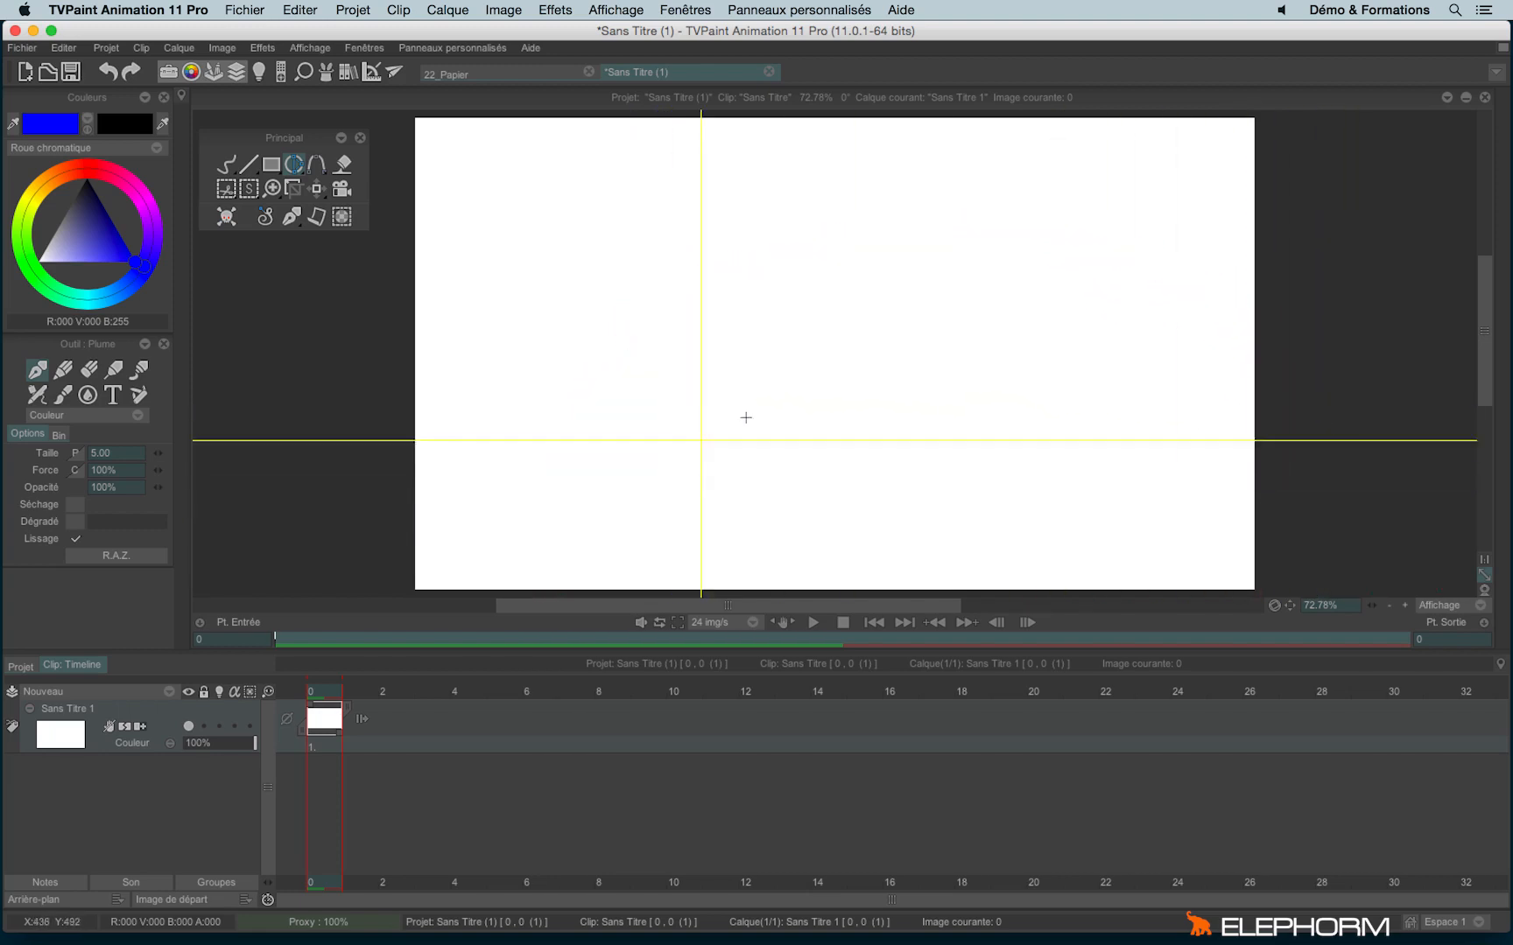
drag(757, 364, 689, 362)
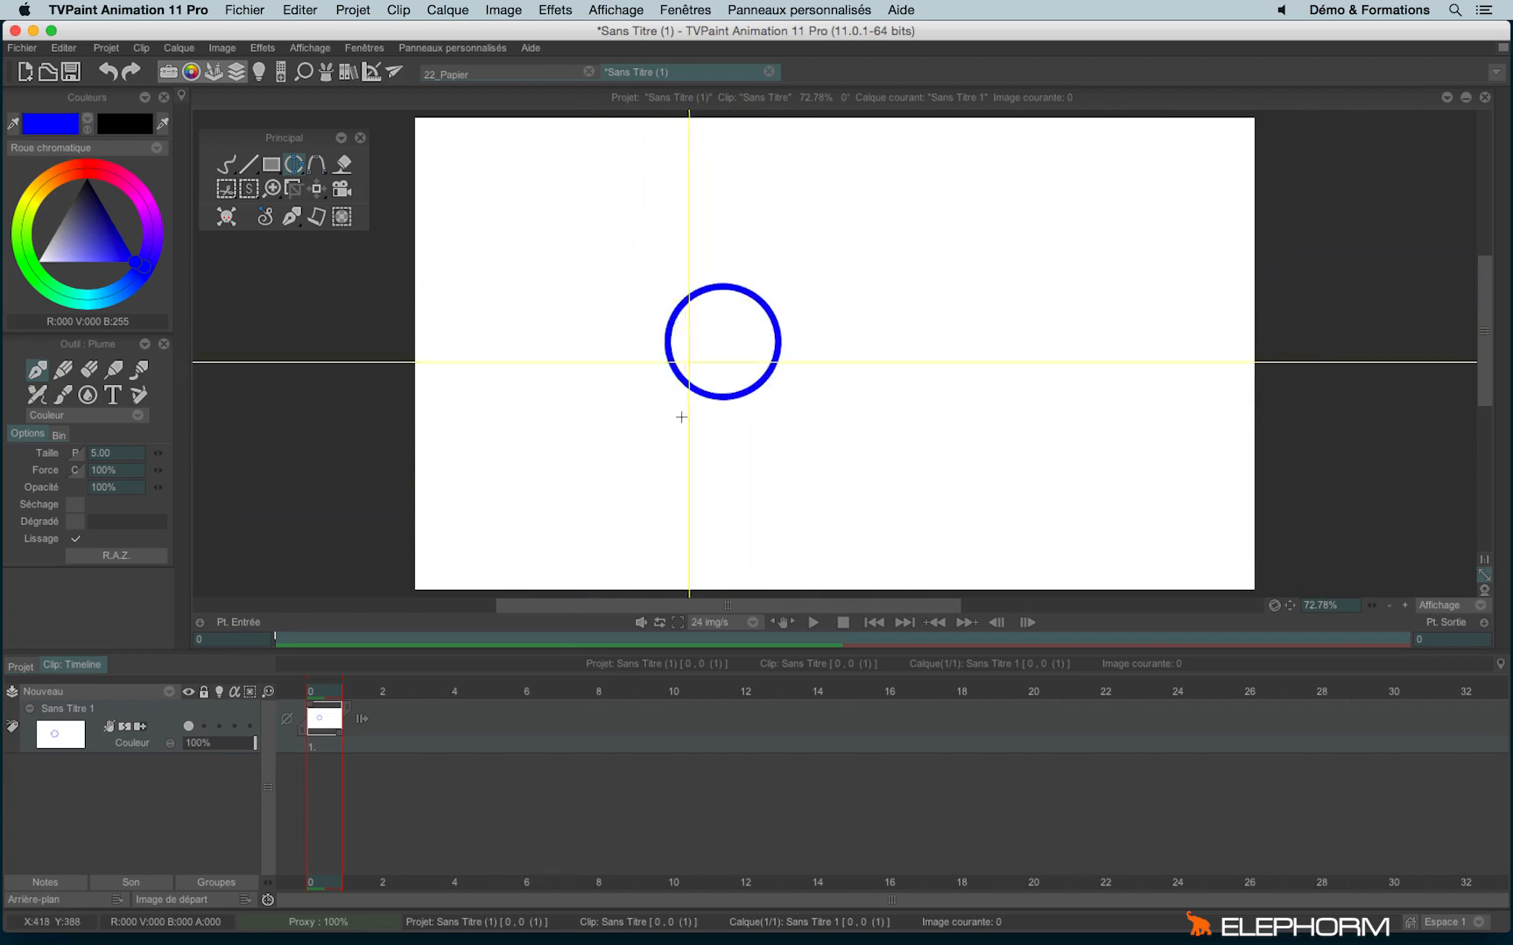
key(ctrl+z)
- Switch the ellipse tool to Cercle 2 Pts rempli and draw a large filled blue circle left of the canvas centre
click(297, 165)
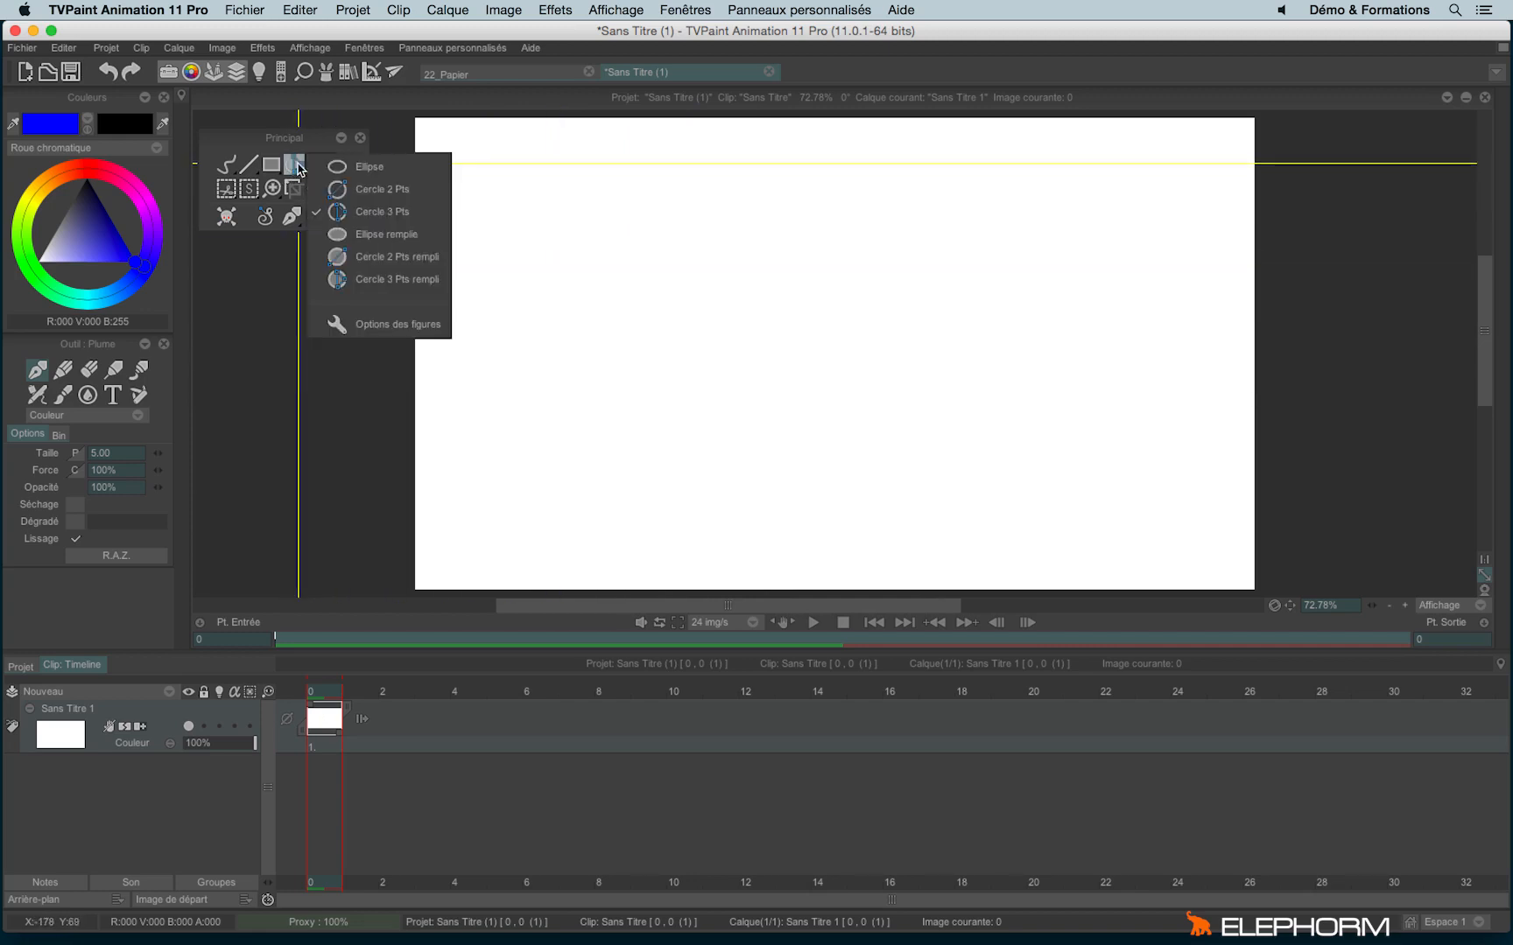
click(381, 189)
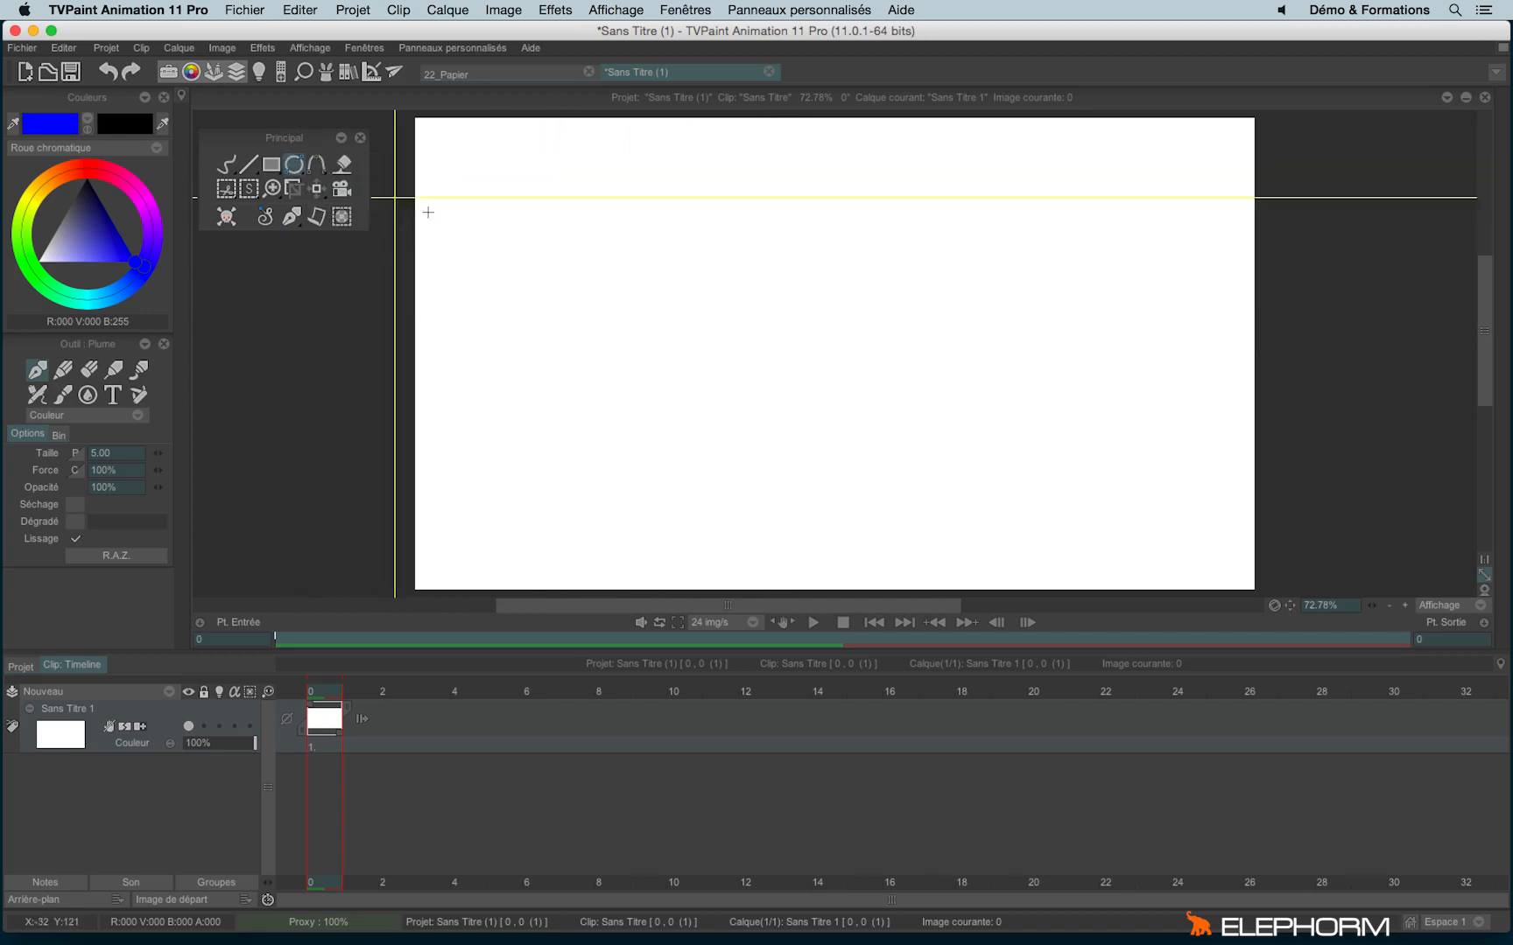
click(295, 164)
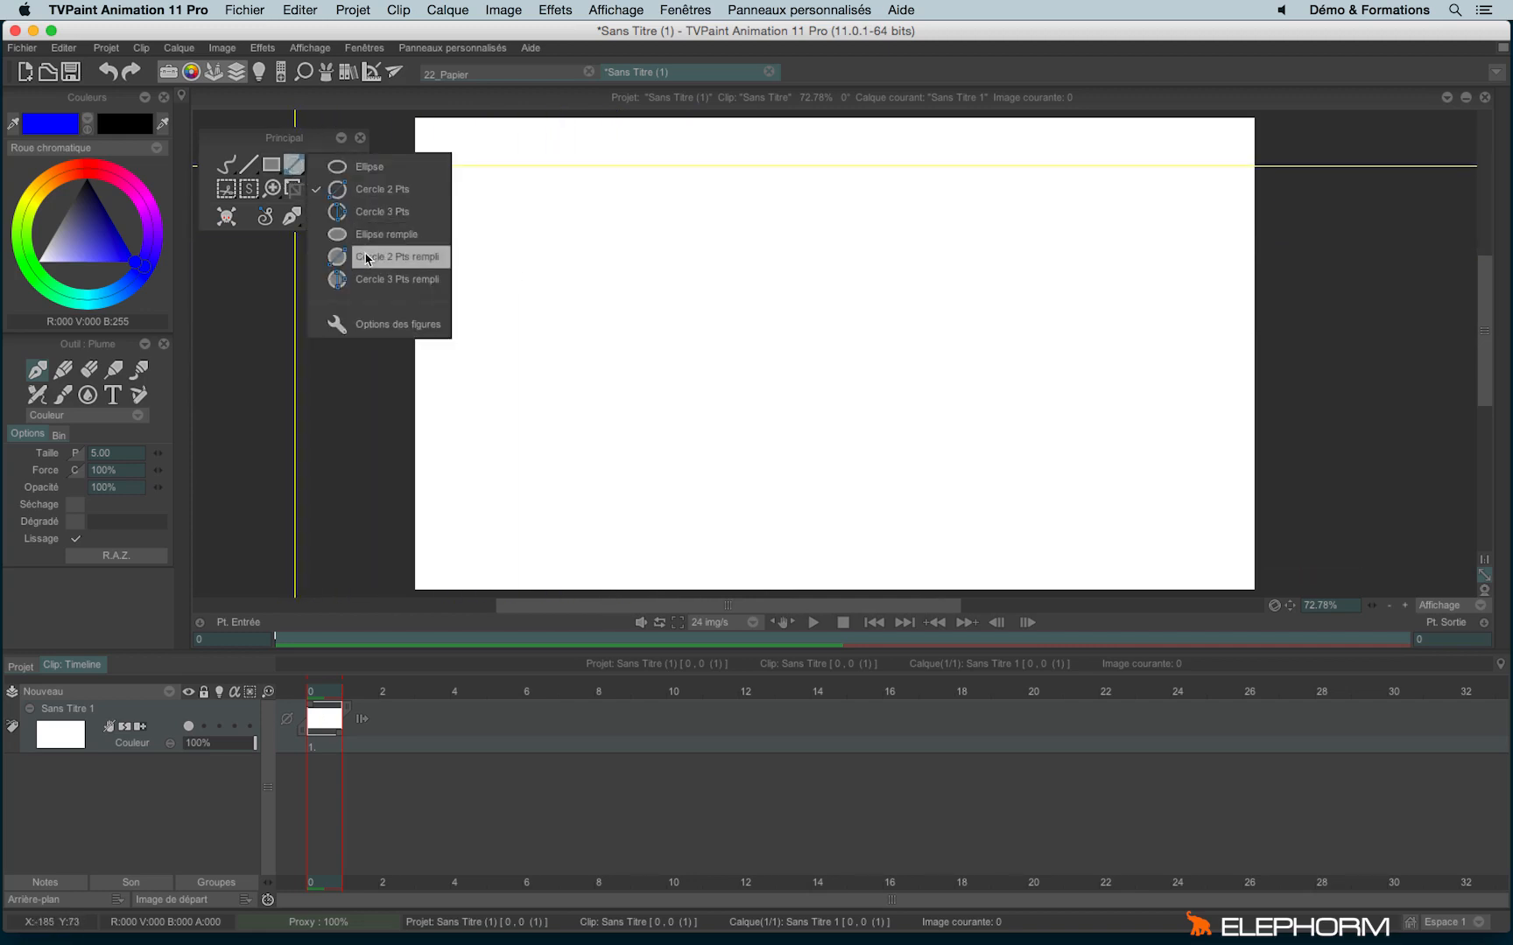
click(367, 256)
drag(631, 253, 754, 422)
- Draw a wide, flat ellipse to the right of the circle with Ellipse remplie, and clear the canvas
click(295, 165)
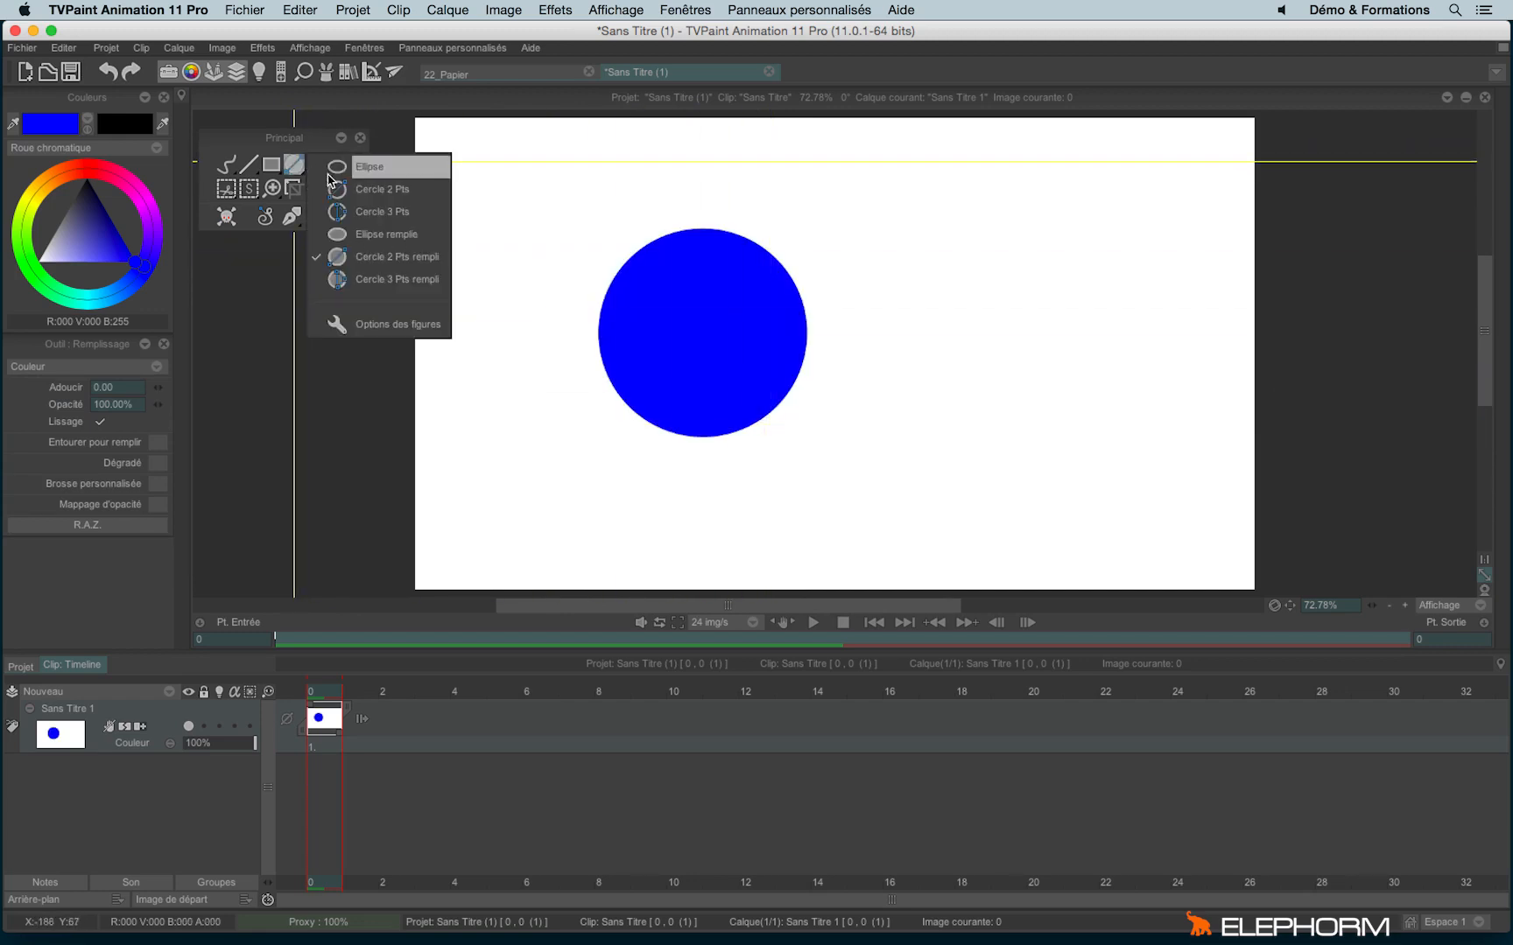
click(367, 235)
drag(944, 293, 1083, 331)
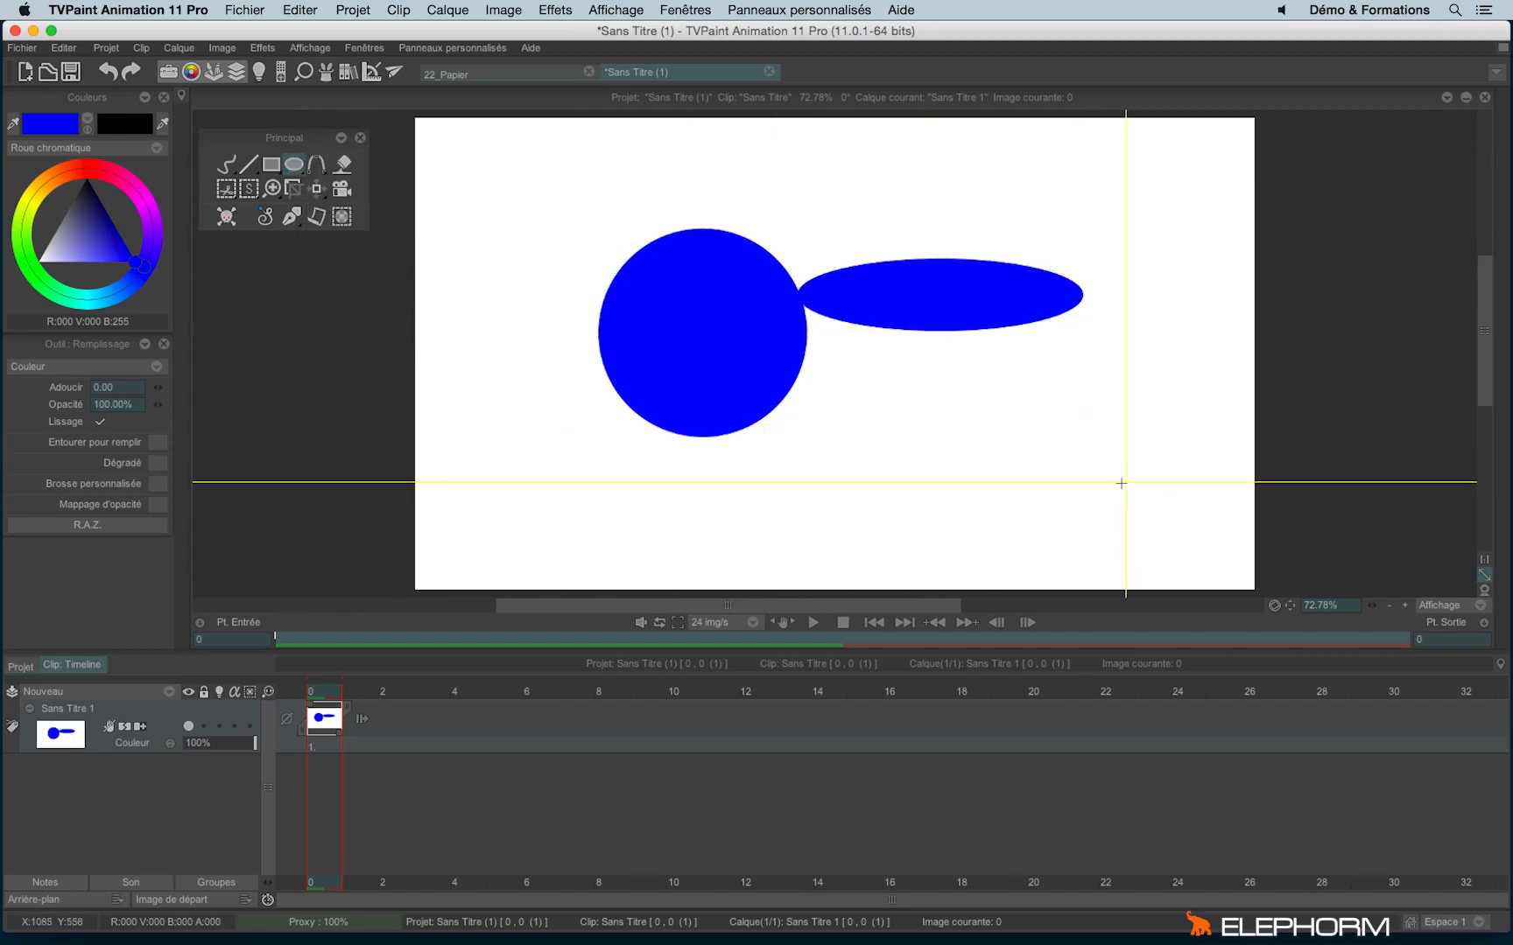
key(BackSpace)
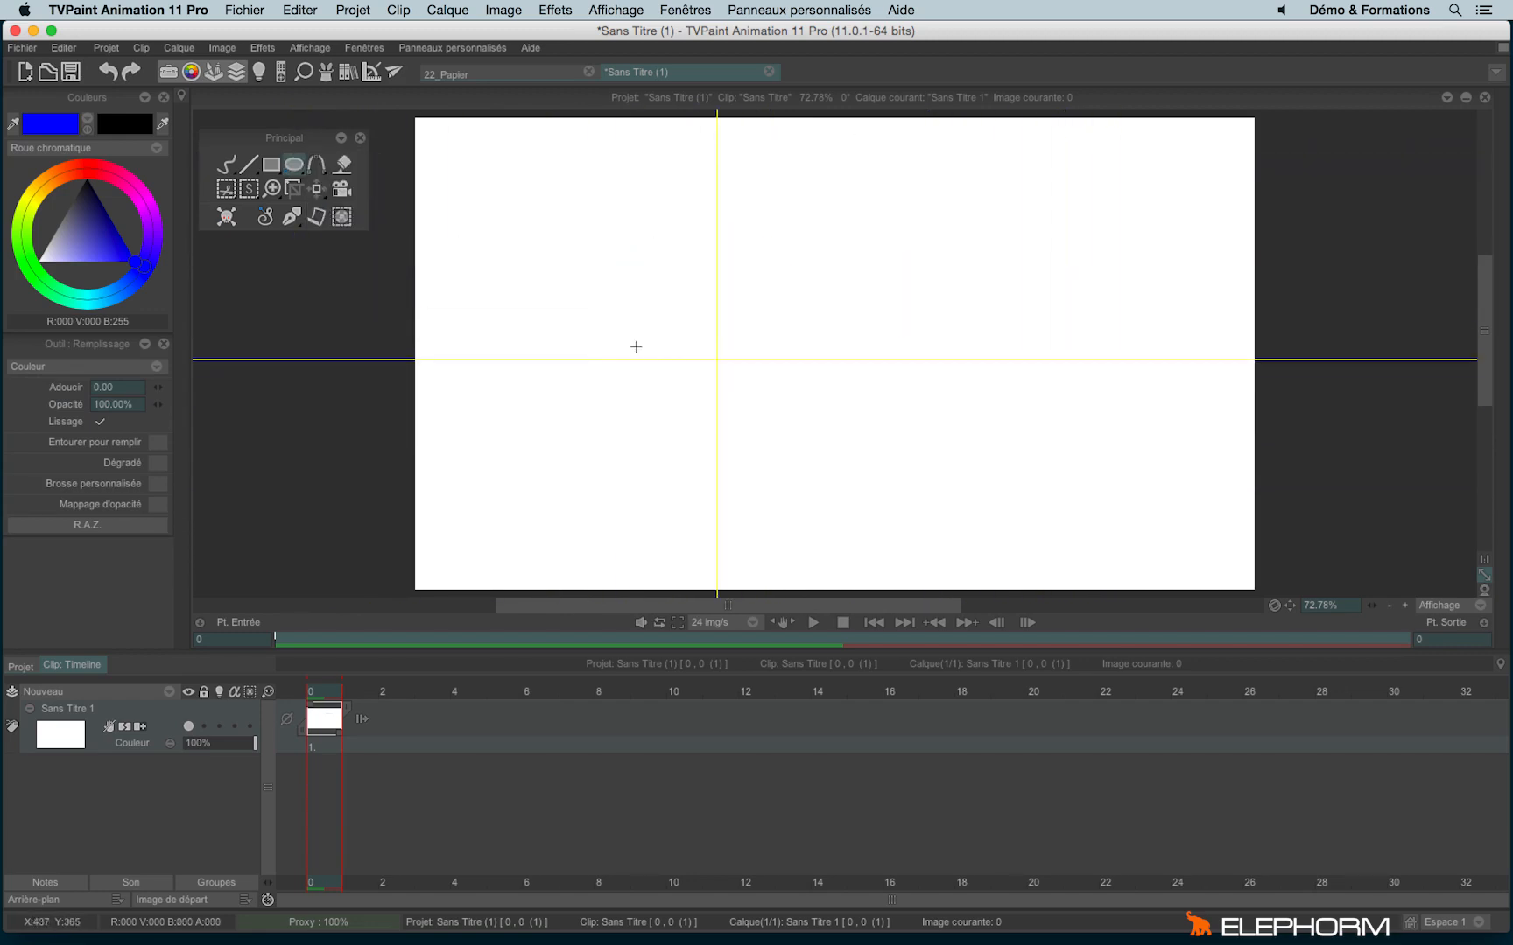
- Draw a wide upward-bulging arc across the canvas with Courbe 3 Pts, and undo it
click(313, 168)
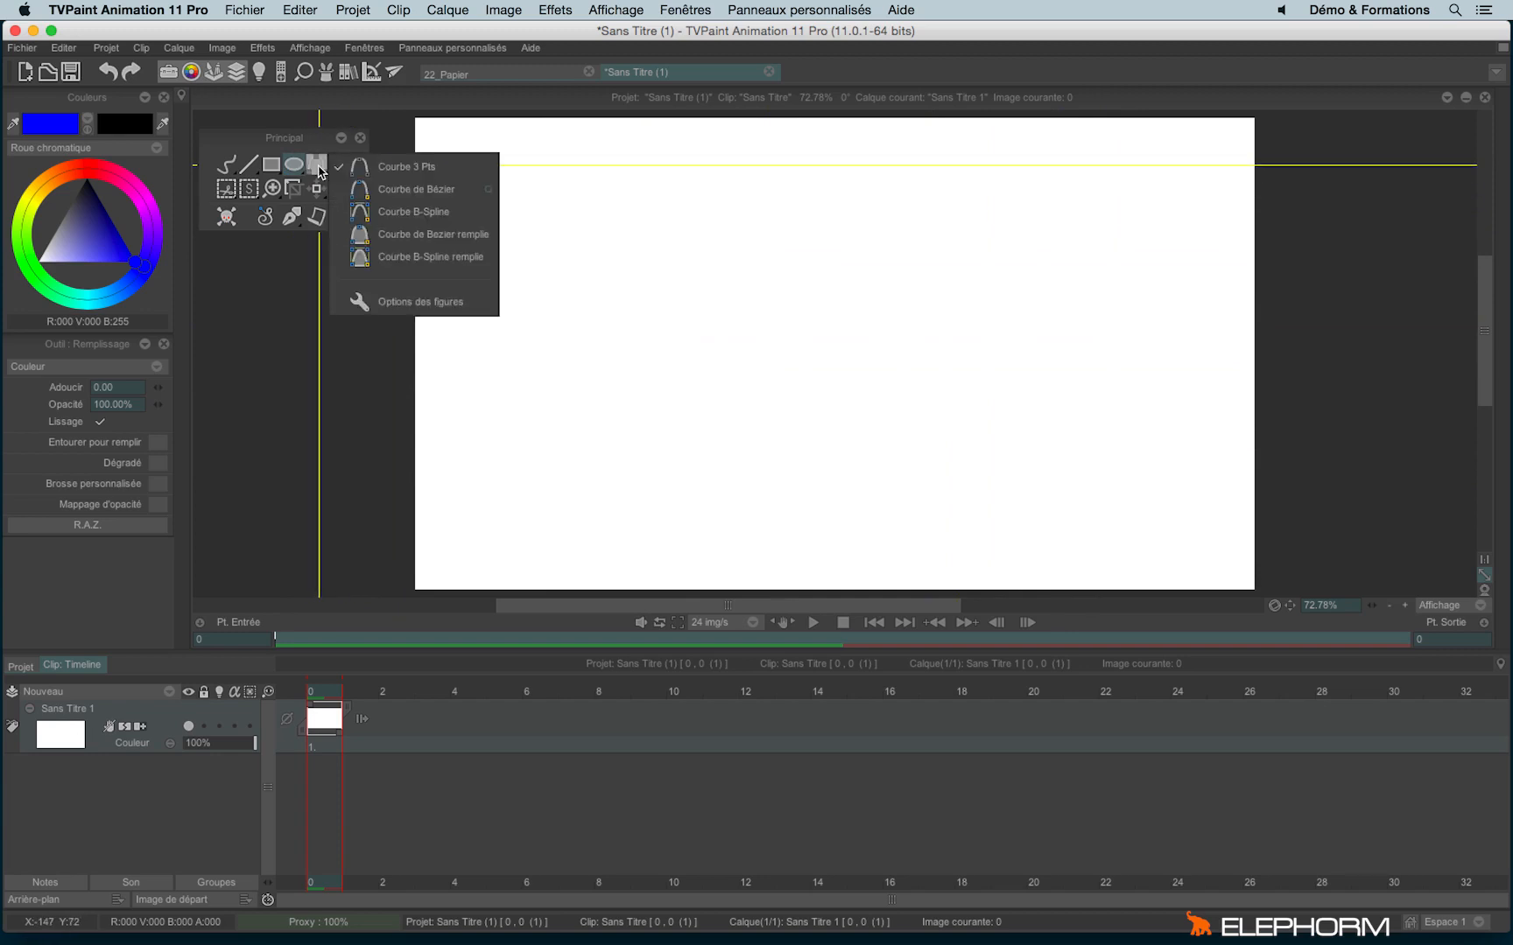
click(455, 175)
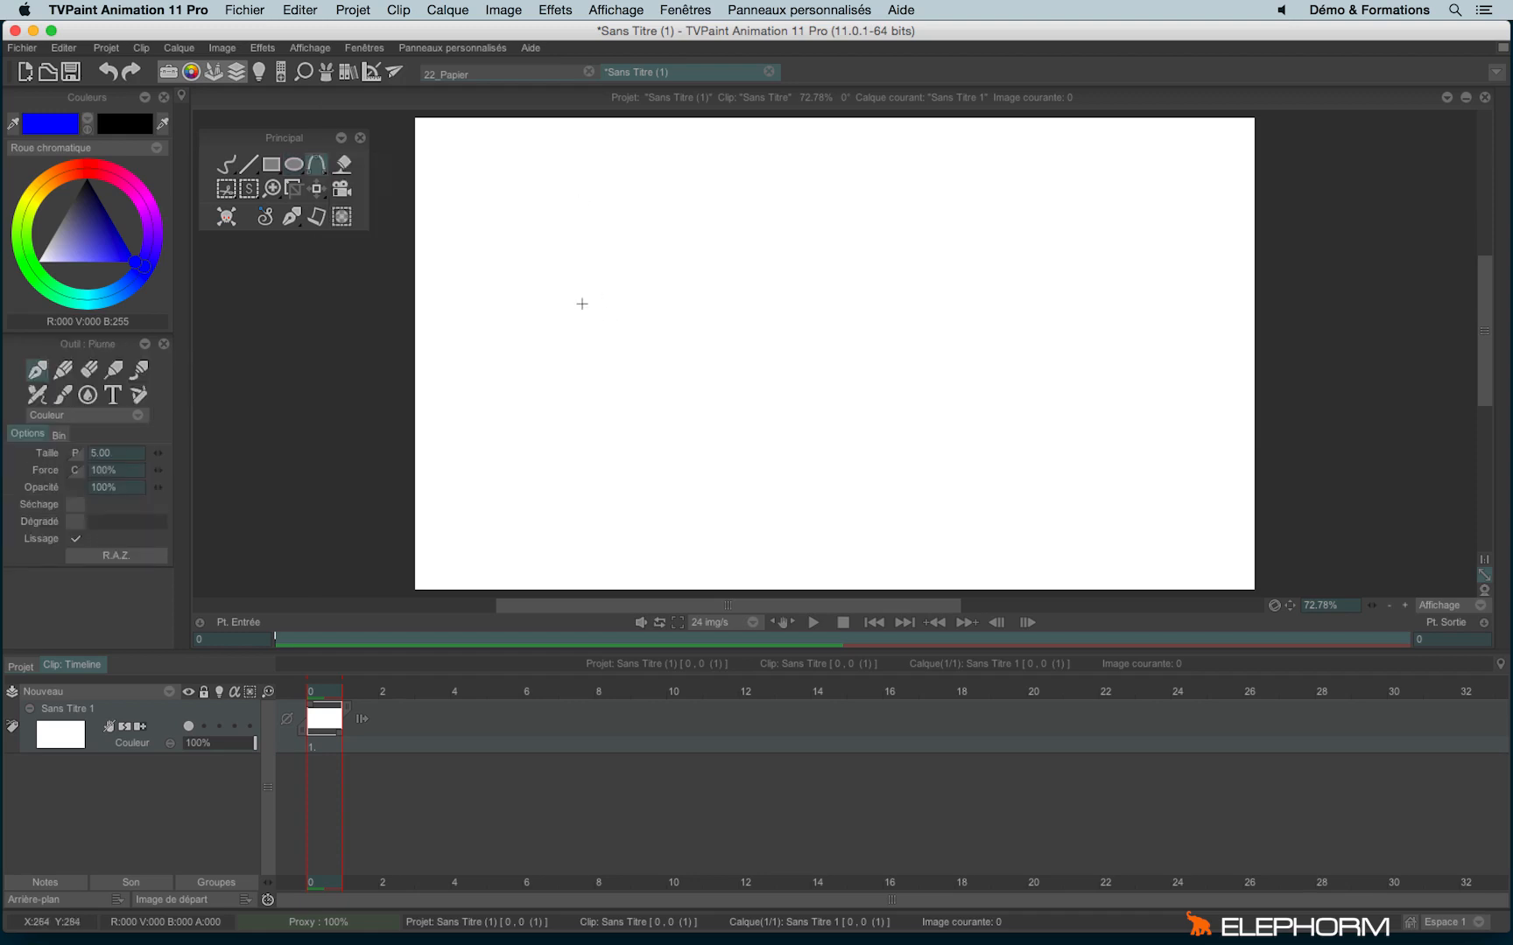
drag(987, 346, 1066, 342)
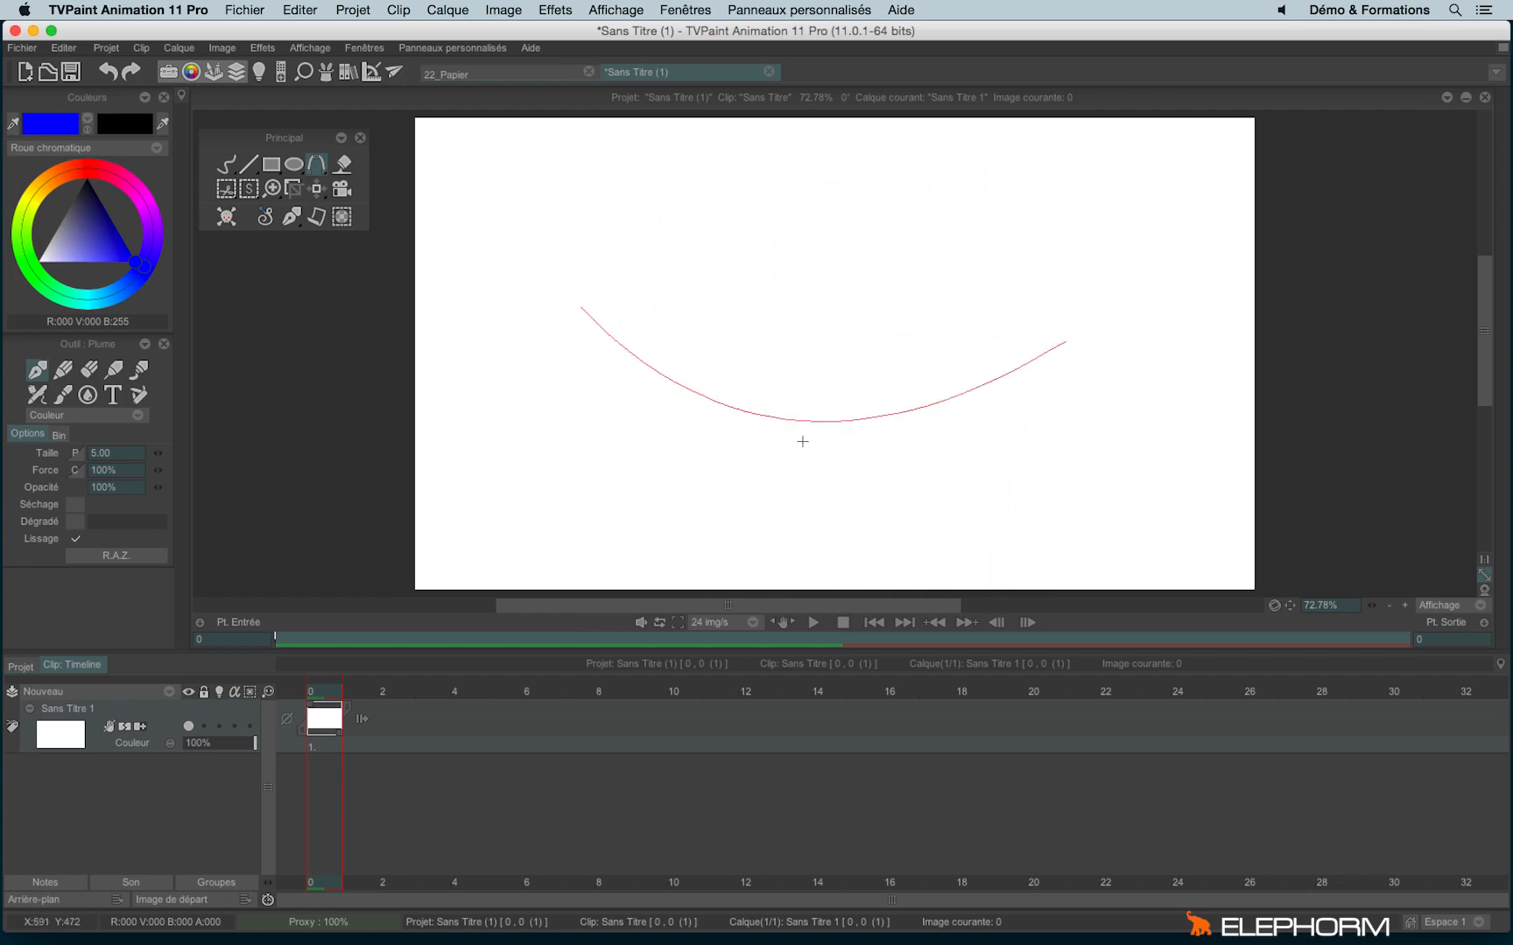
click(813, 284)
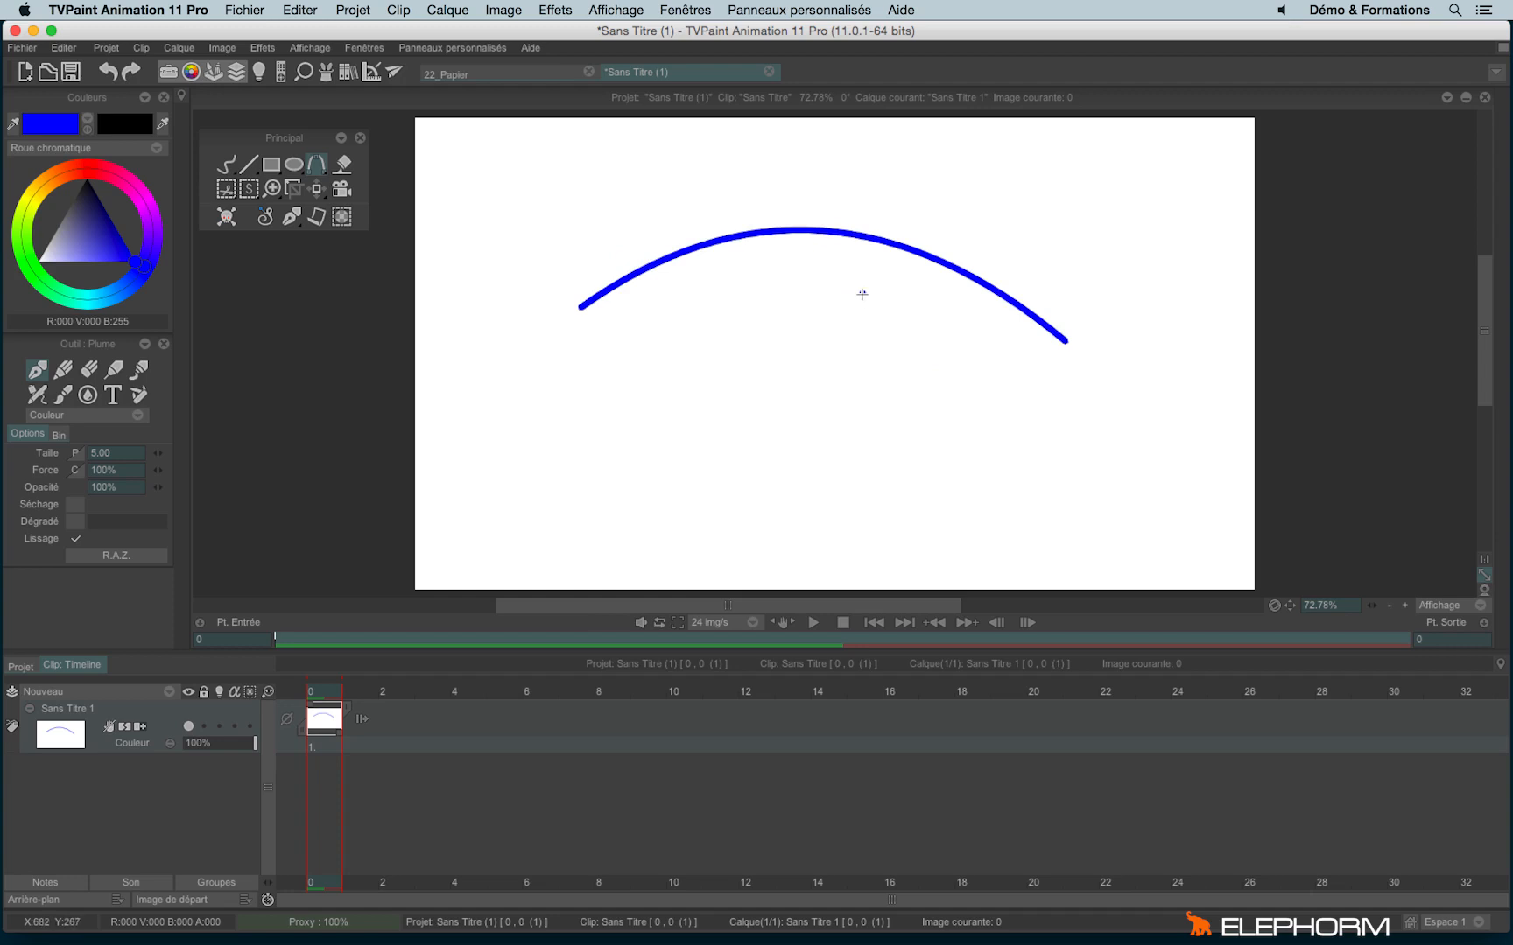
key(ctrl+z)
- Draw a zigzag path with Courbe de Bézier, round its upper-middle point and the point below it using tangents, and apply the curve
drag(317, 175, 434, 201)
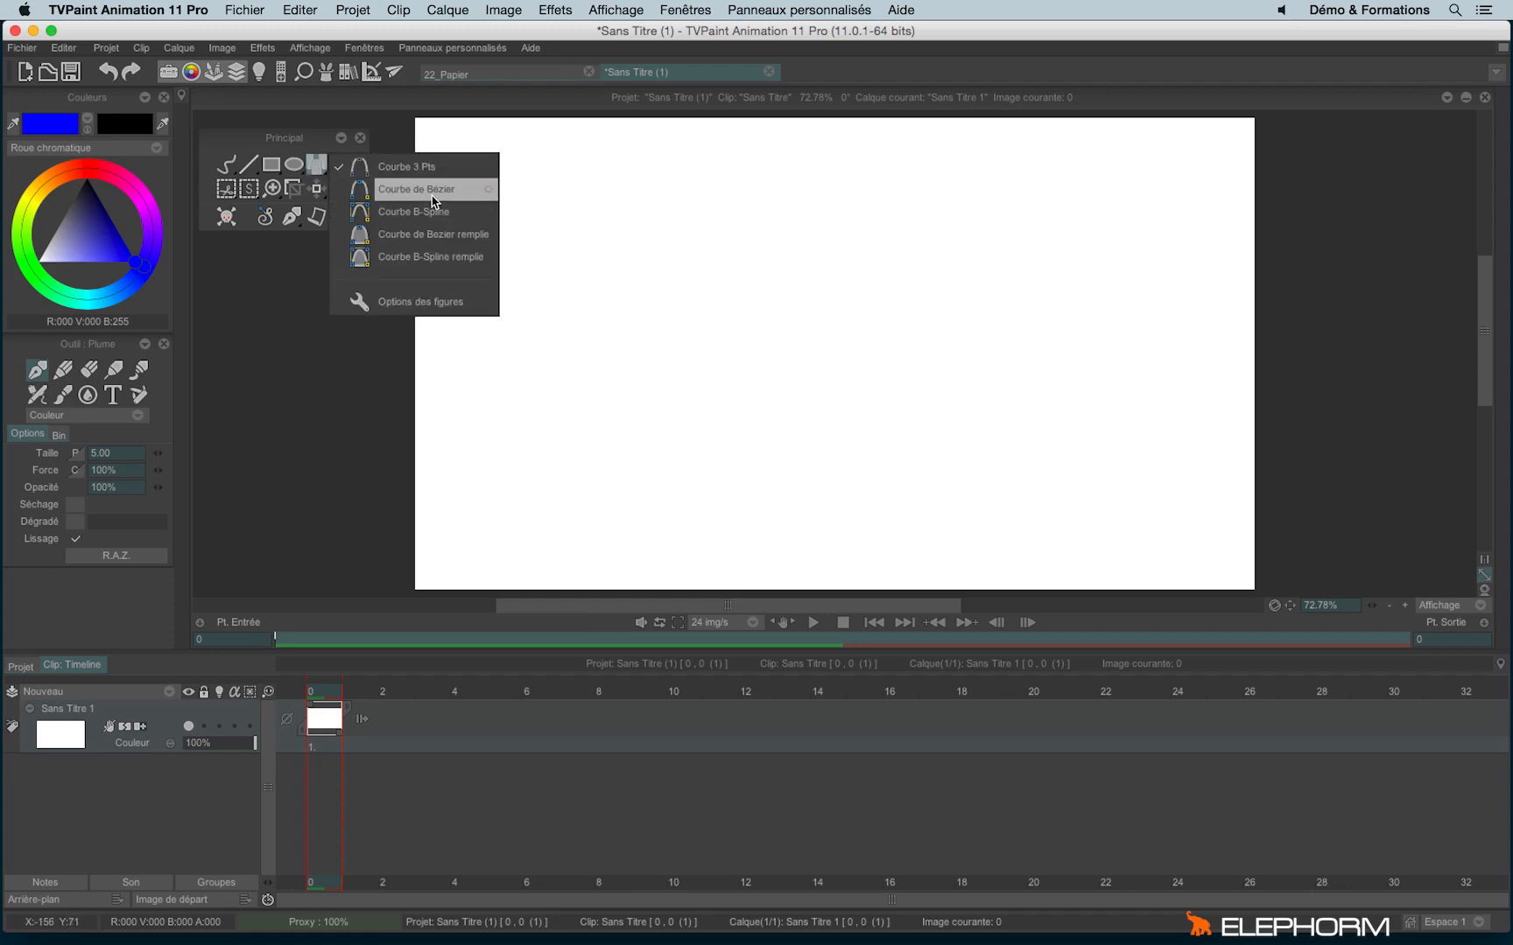
click(445, 192)
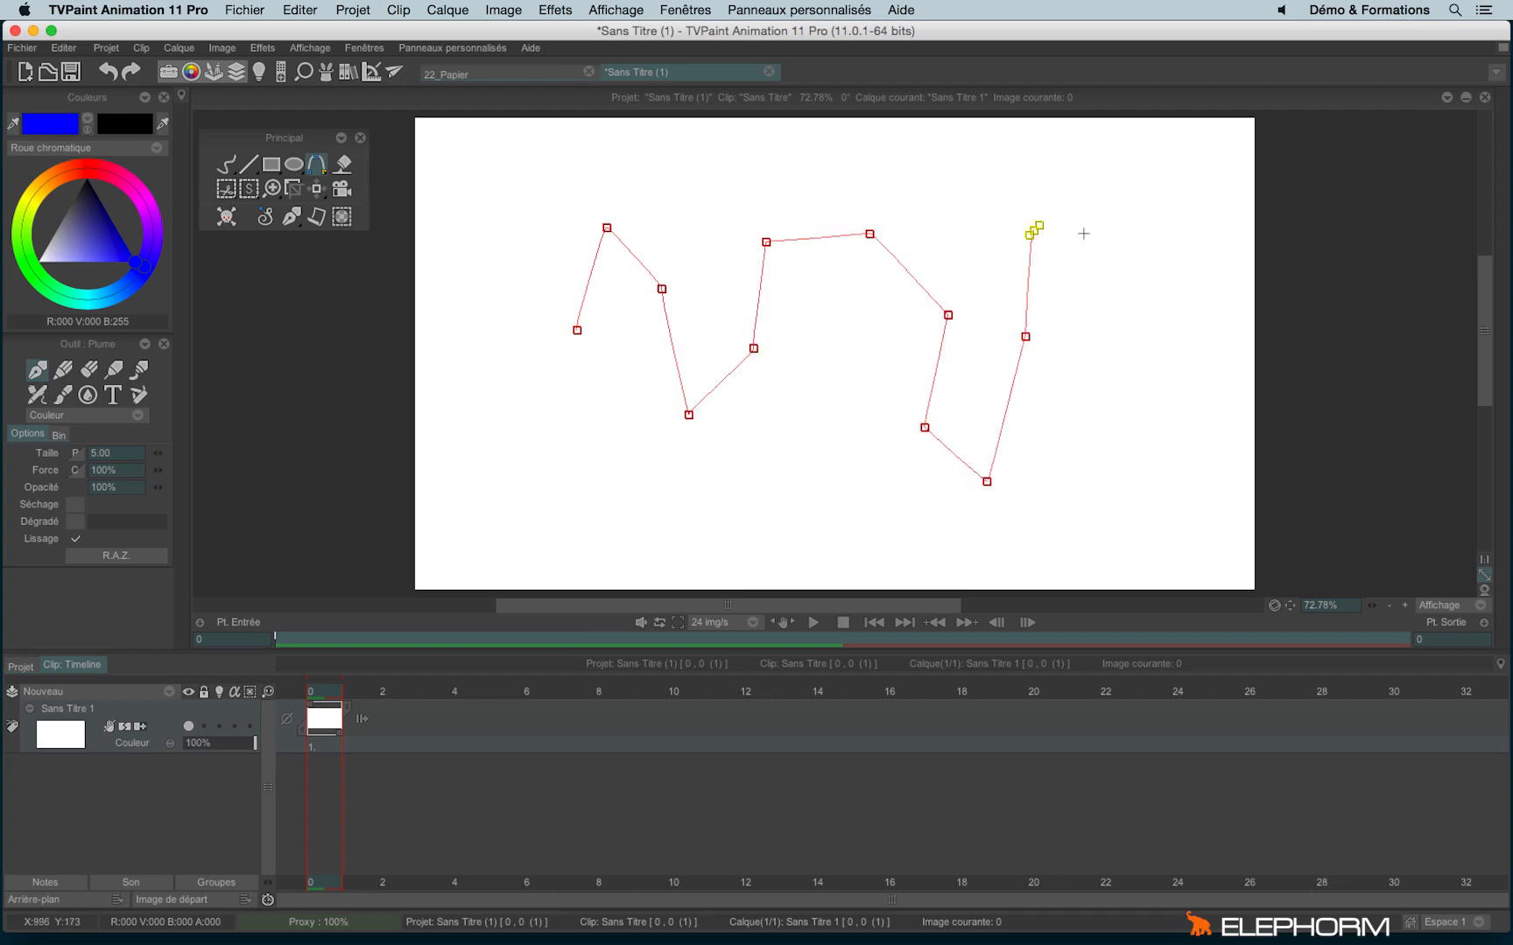
drag(875, 228, 966, 204)
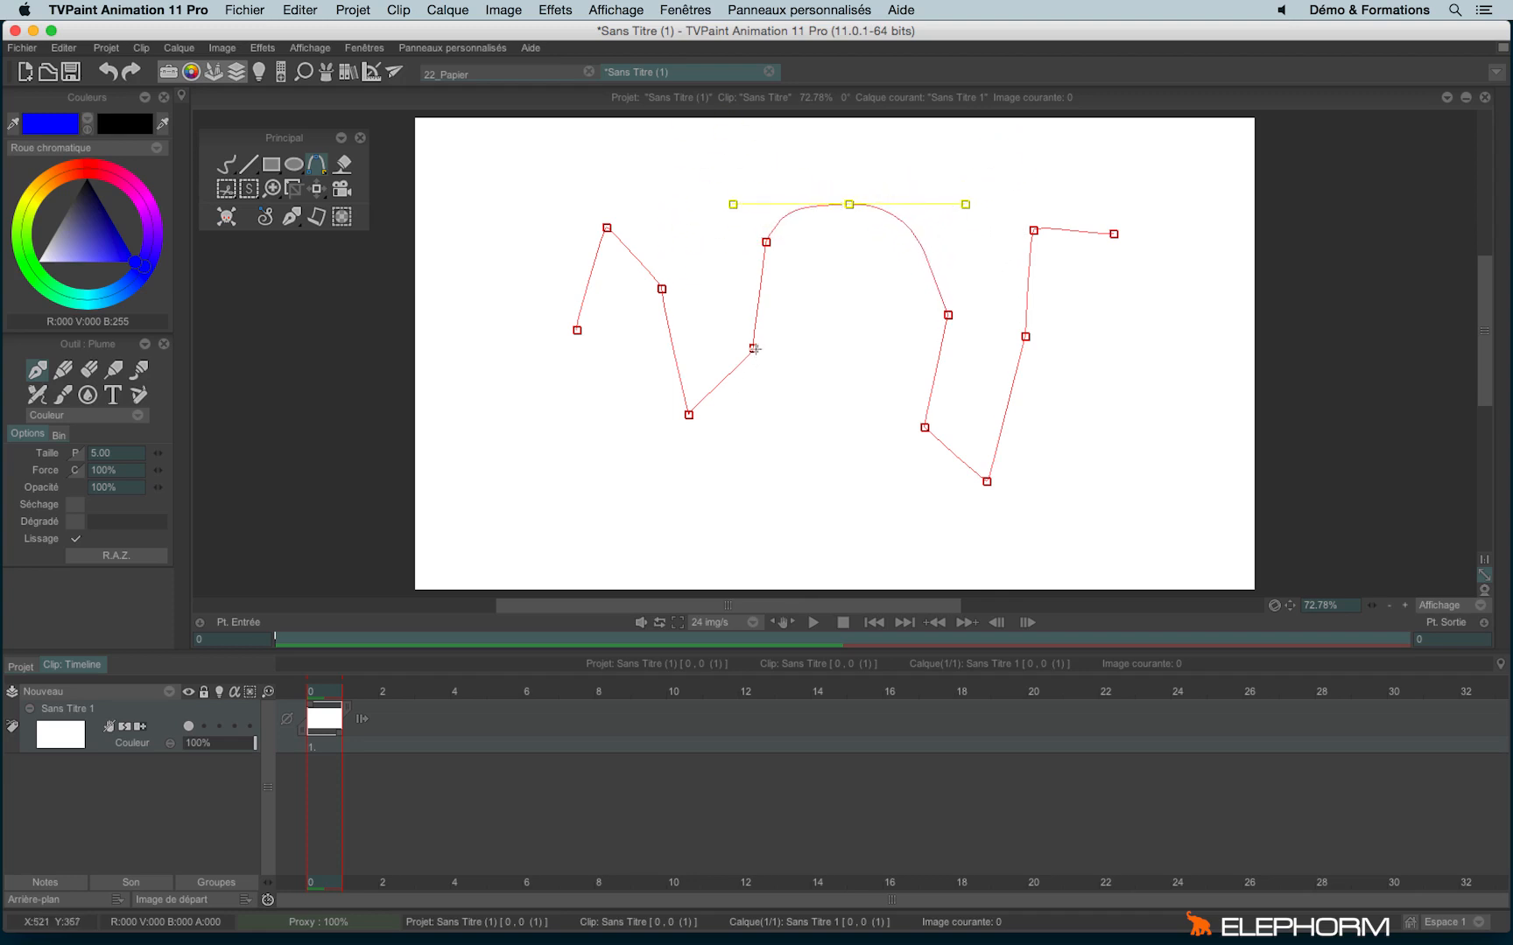
drag(754, 348, 877, 395)
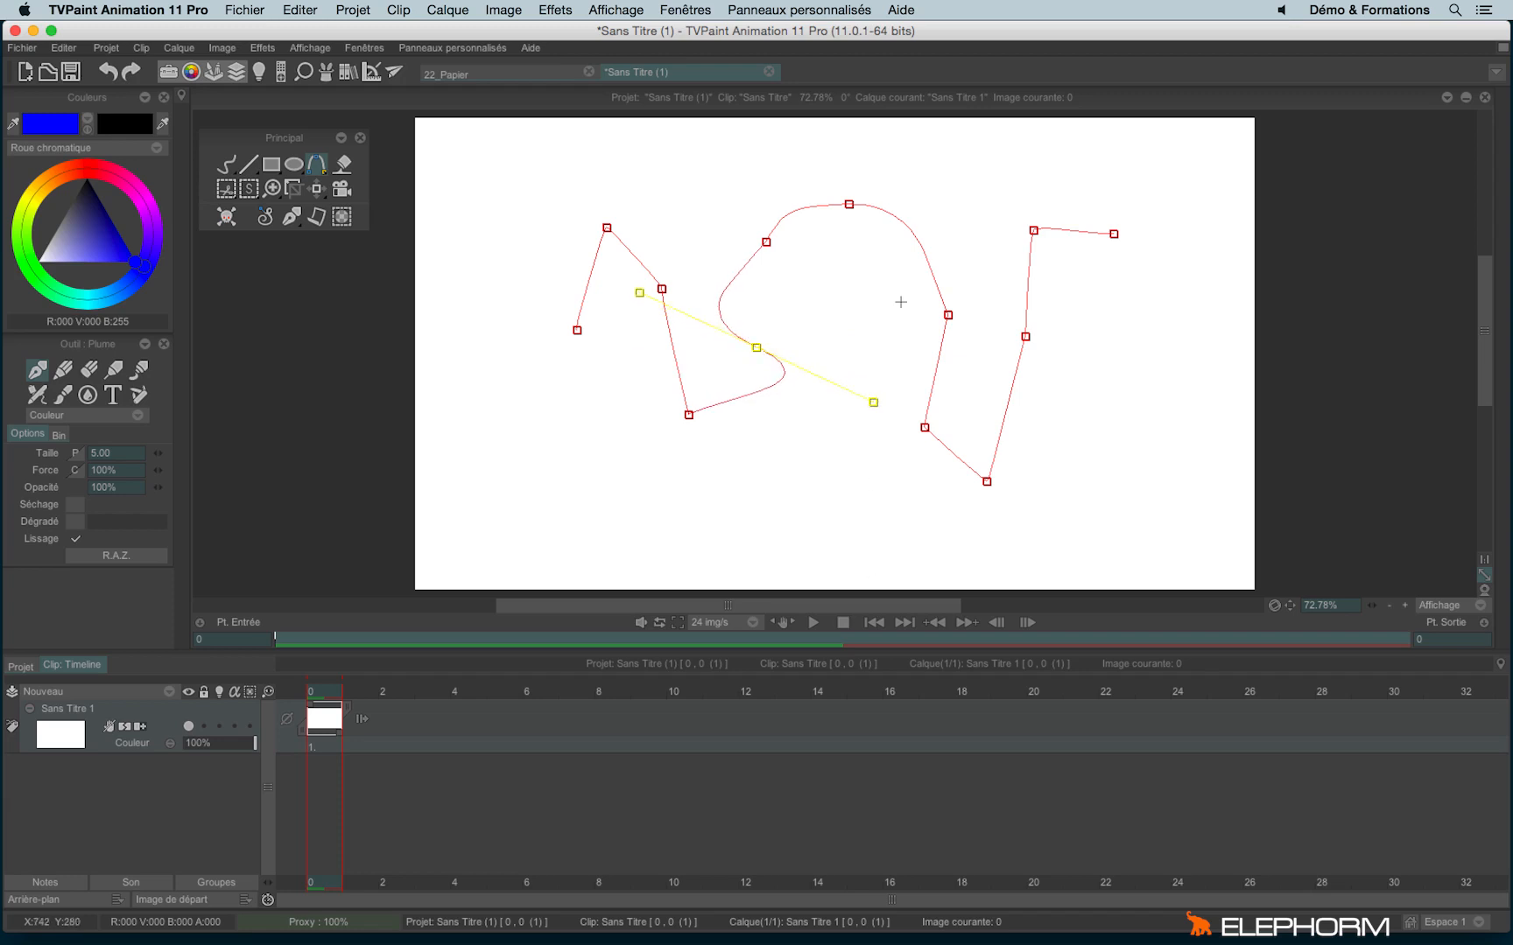
key(Return)
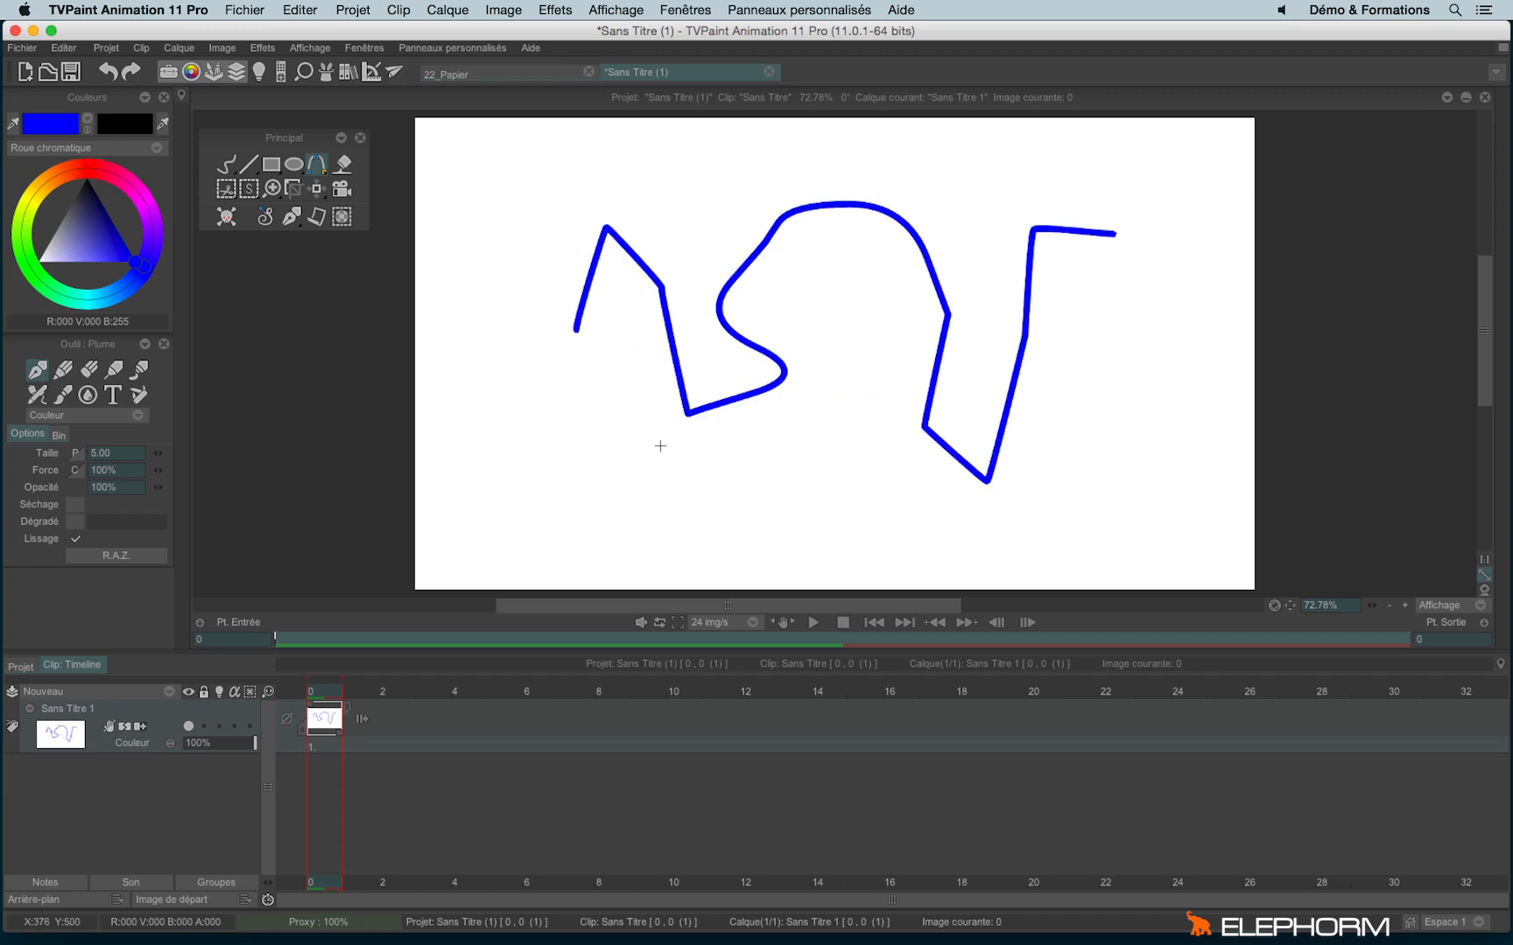
- Clear the canvas, recall the Bézier path, shift it slightly, and apply it again before clearing it
key(Delete)
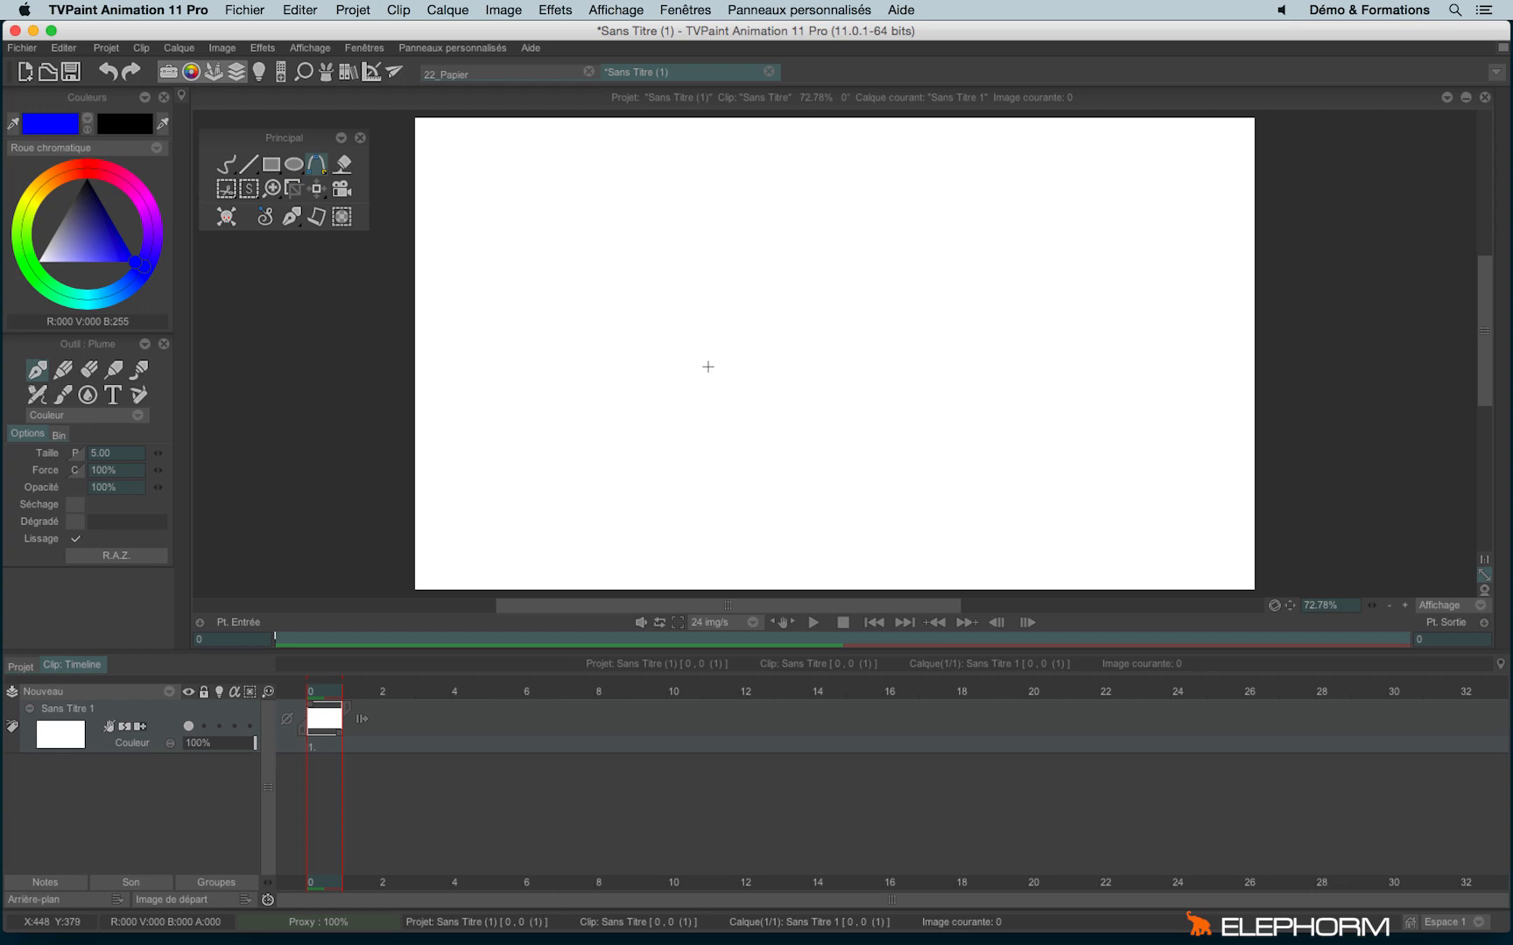
key(Return)
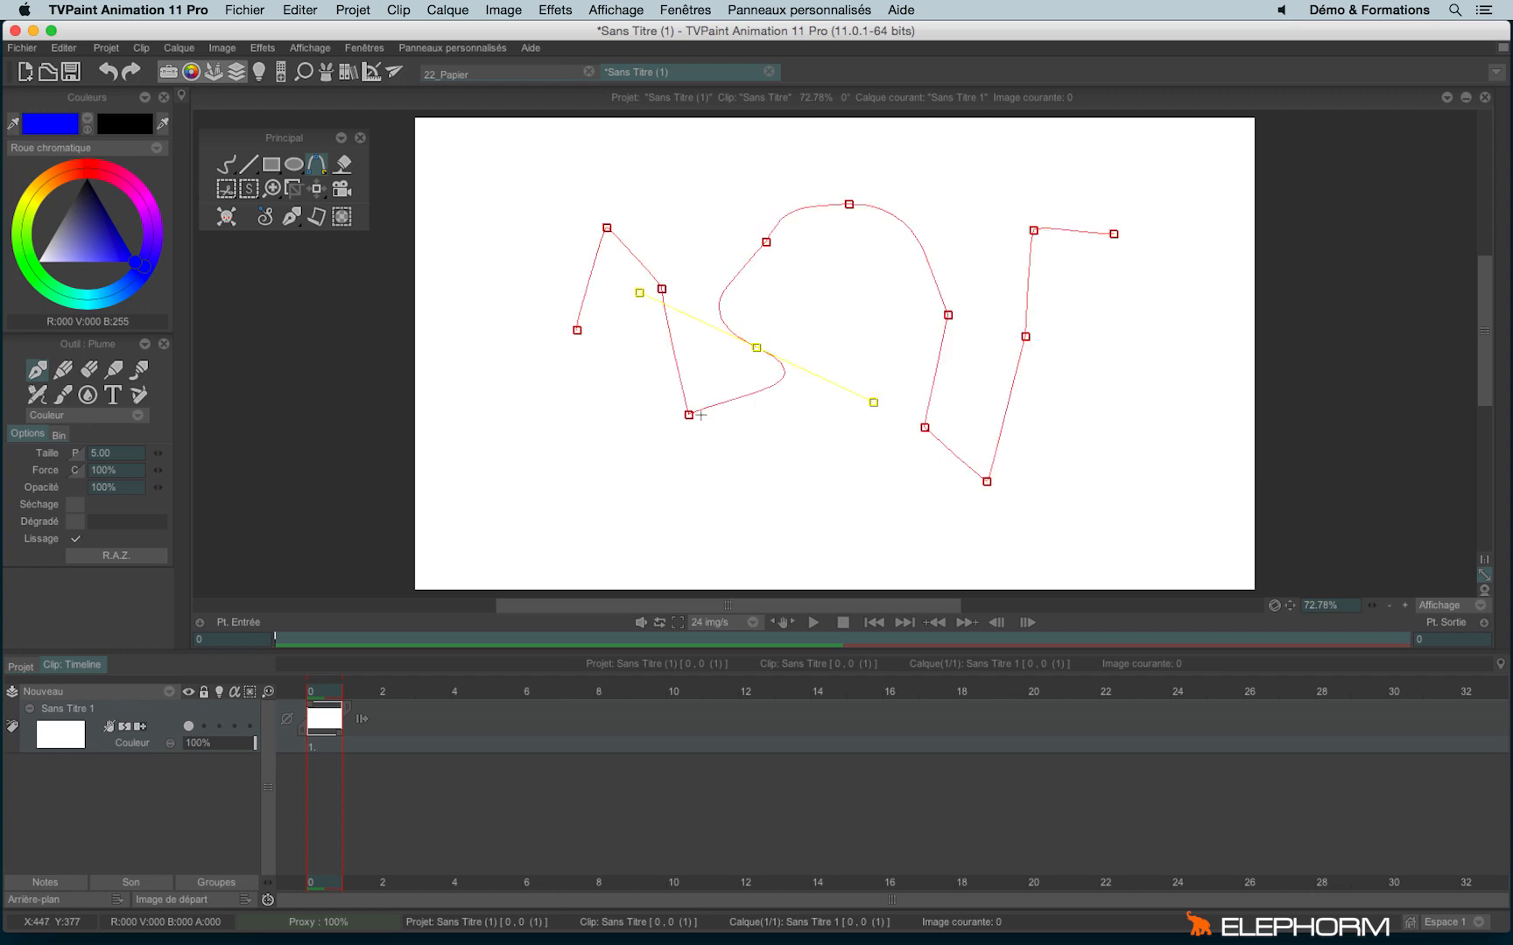
drag(650, 454, 775, 405)
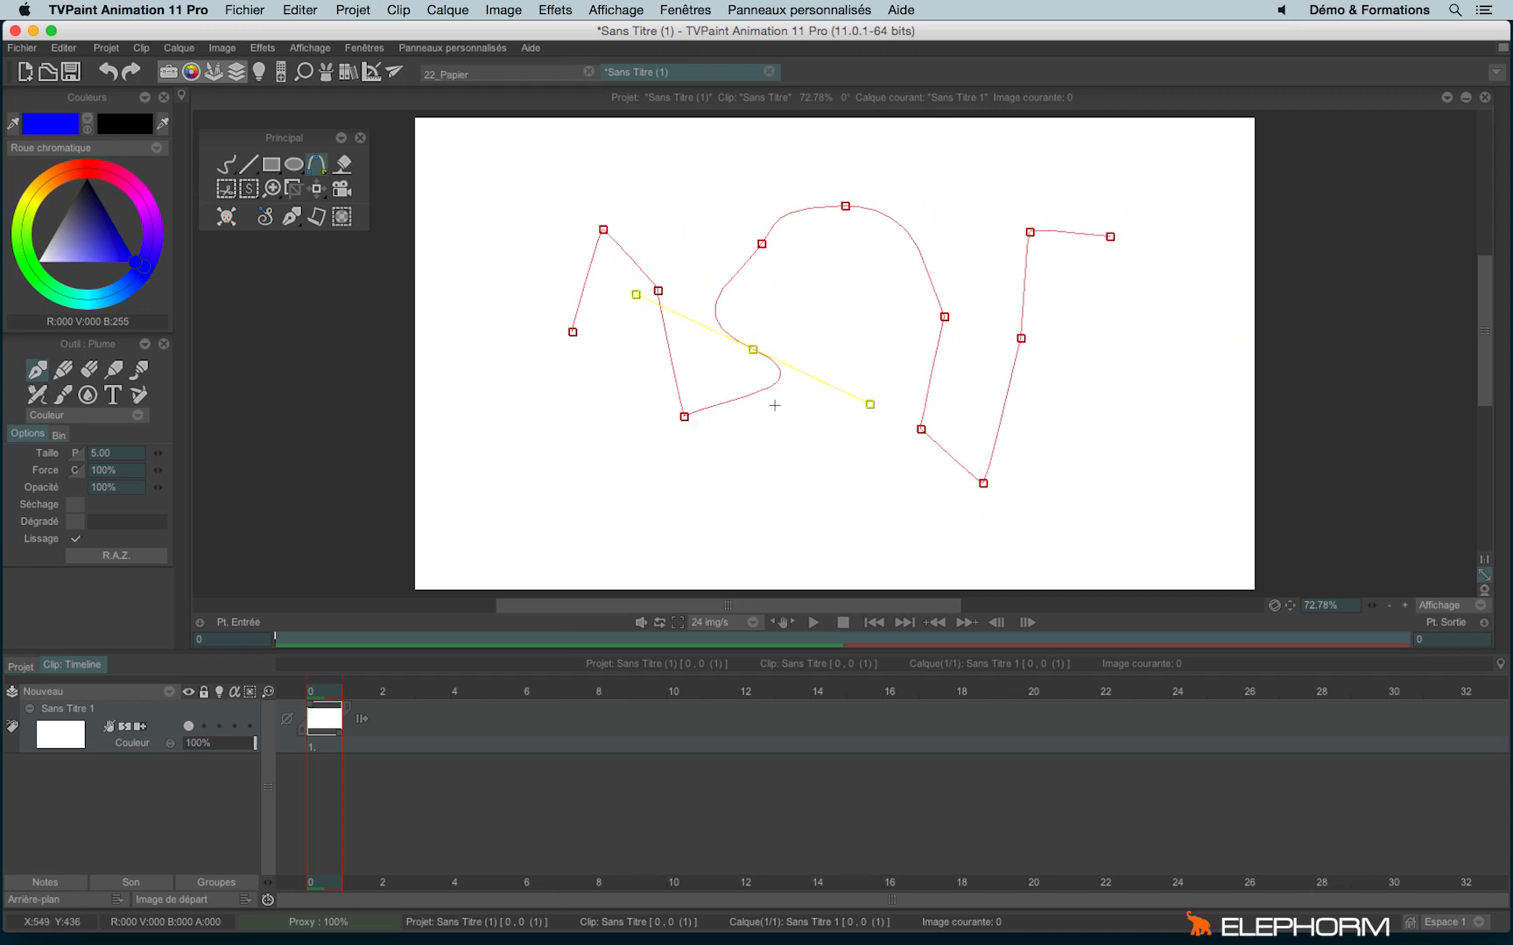
key(Return)
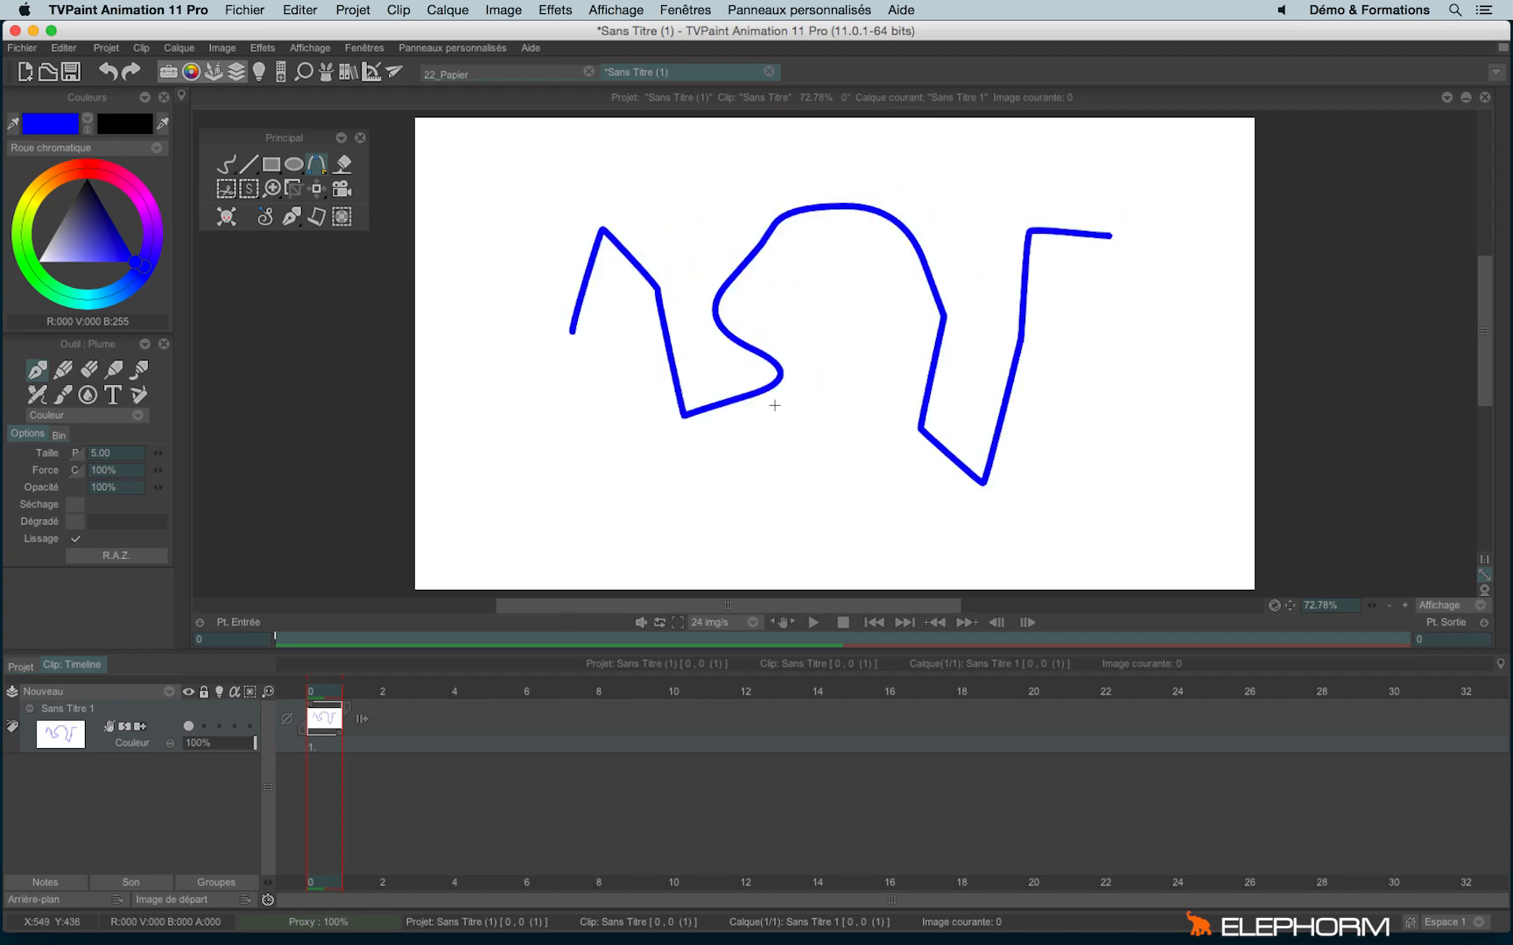
key(BackSpace)
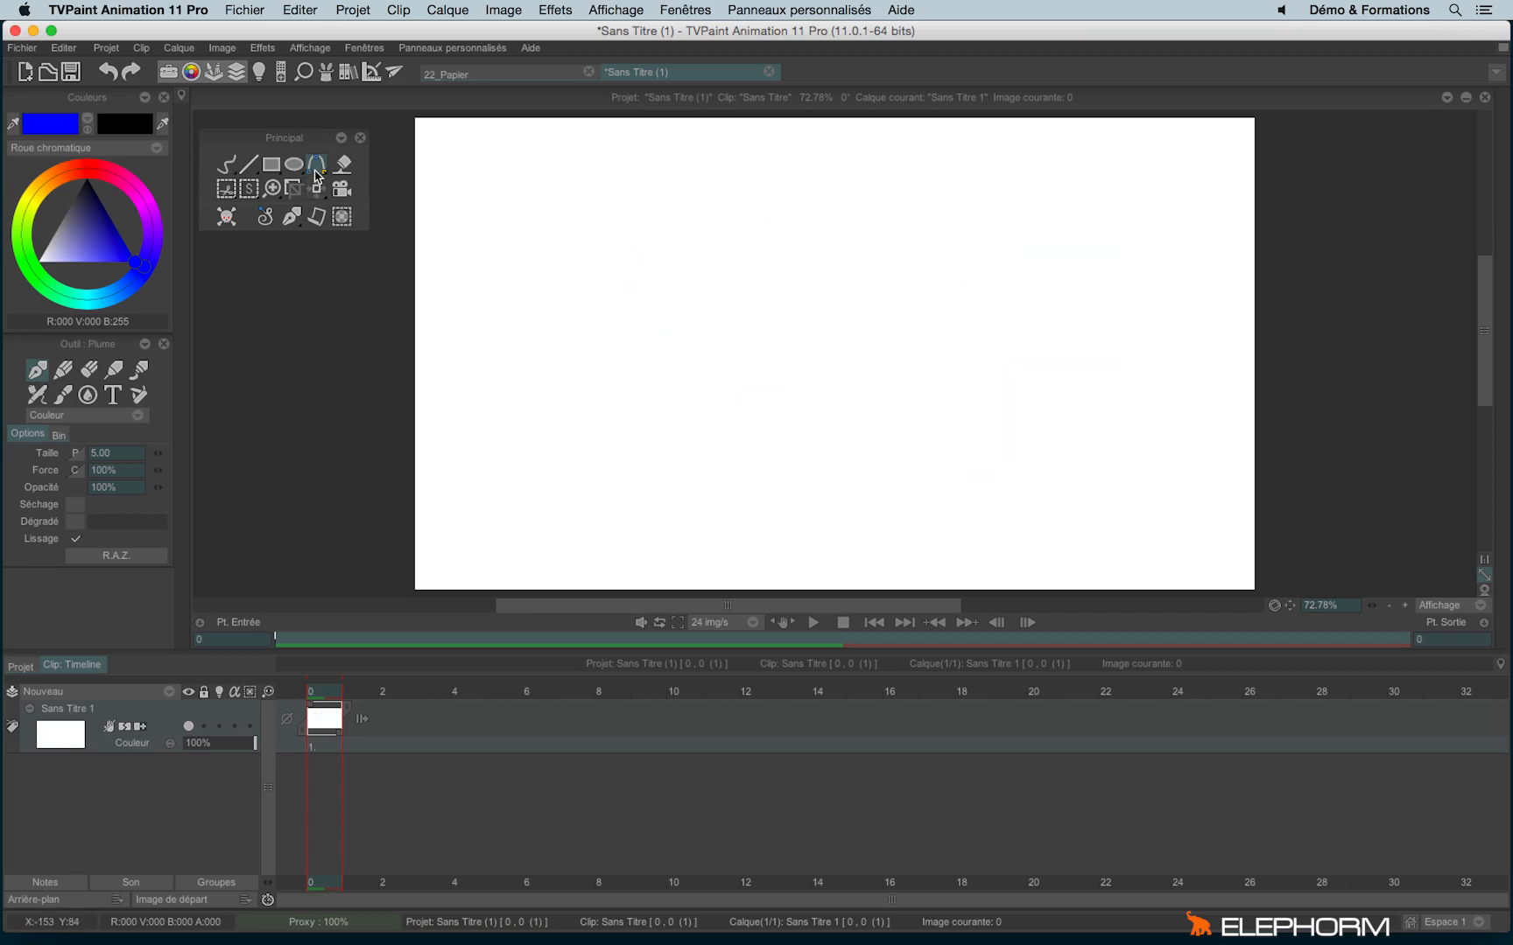
- Lay out a wavy line of control points across the canvas with Courbe B-Spline
drag(317, 175, 448, 210)
click(568, 292)
click(618, 304)
click(614, 372)
click(625, 425)
click(689, 400)
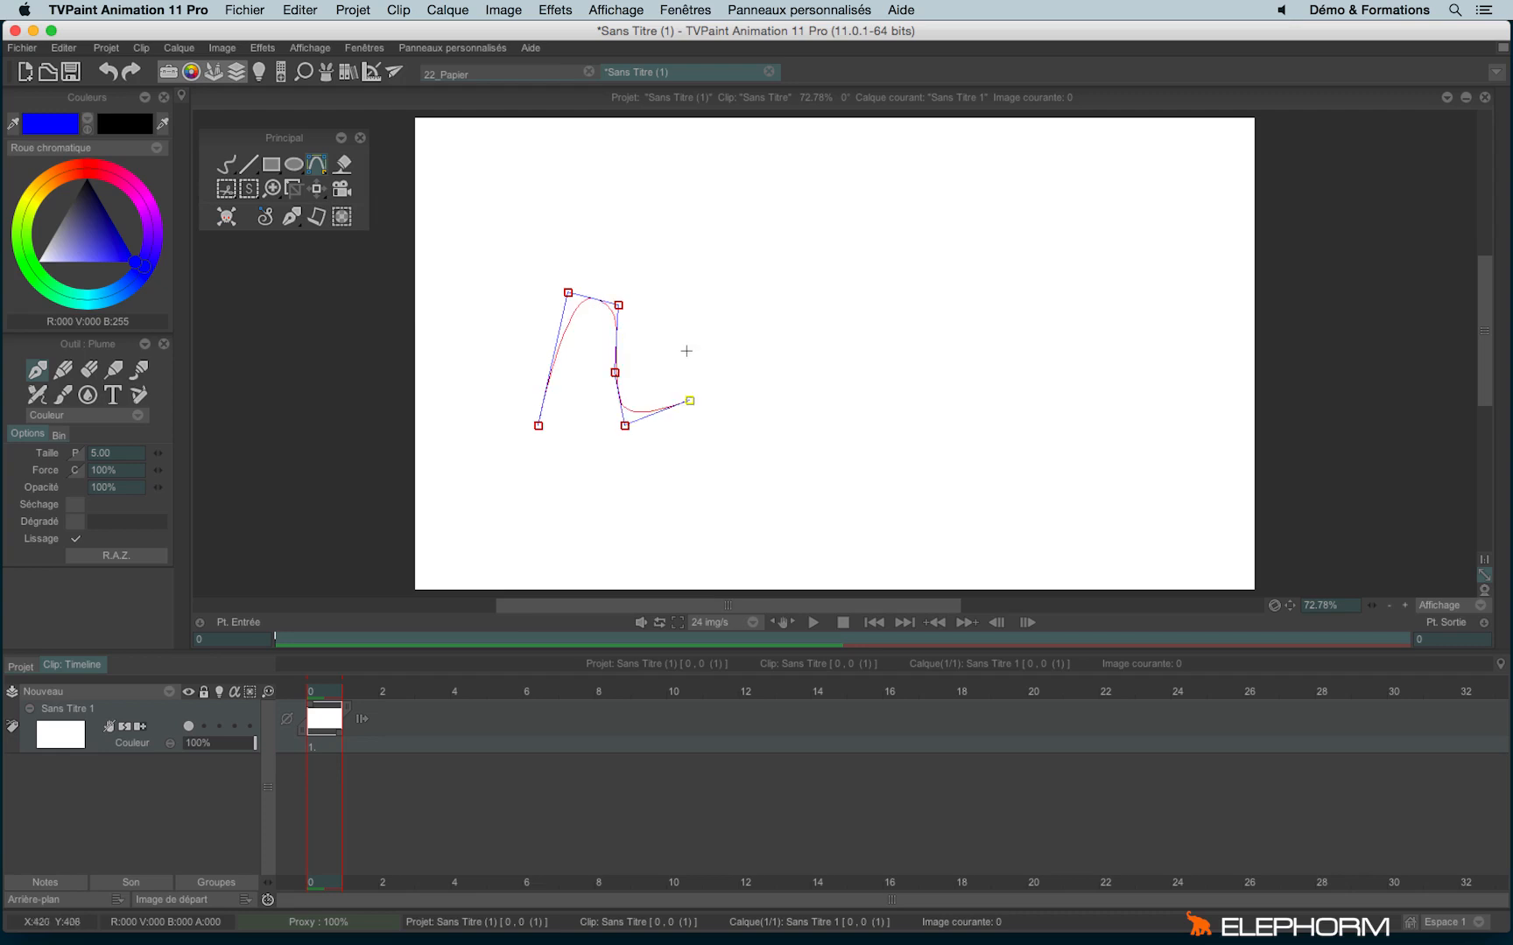
click(685, 321)
click(716, 268)
click(769, 264)
click(853, 384)
click(865, 311)
click(902, 271)
click(936, 261)
click(970, 272)
click(1007, 347)
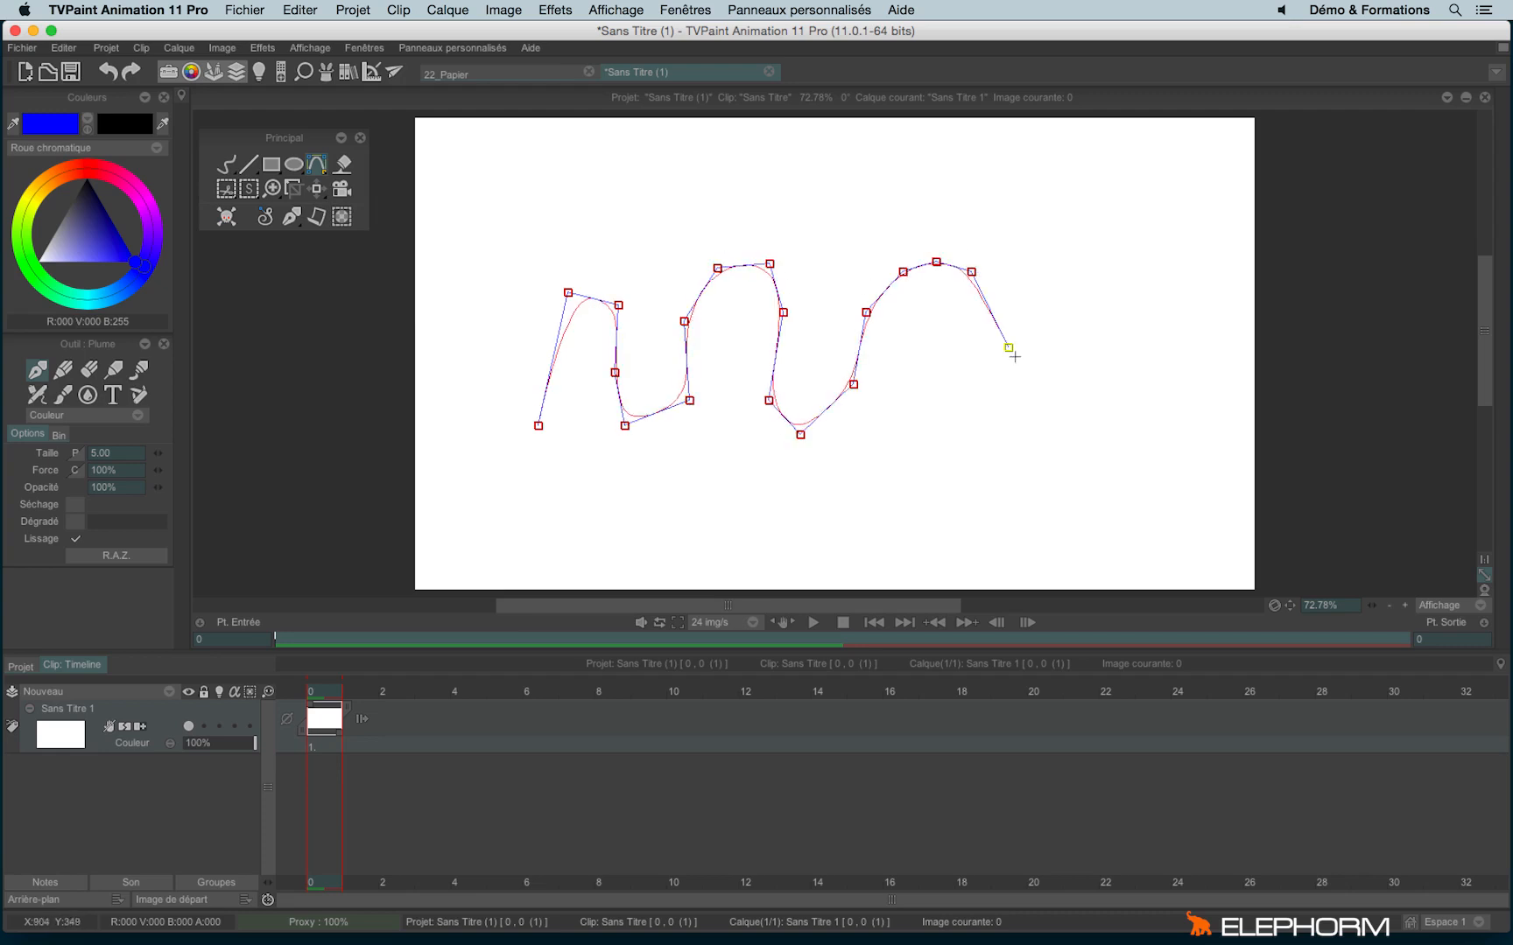
click(1018, 432)
click(1051, 480)
- Move the whole B-spline upward and pull two control points of its third wave toward the canvas's upper edge
drag(808, 471, 808, 399)
drag(854, 312, 800, 158)
drag(903, 199, 898, 116)
- Apply the reshaped B-spline as a blue stroke and clear the canvas
right_click(331, 172)
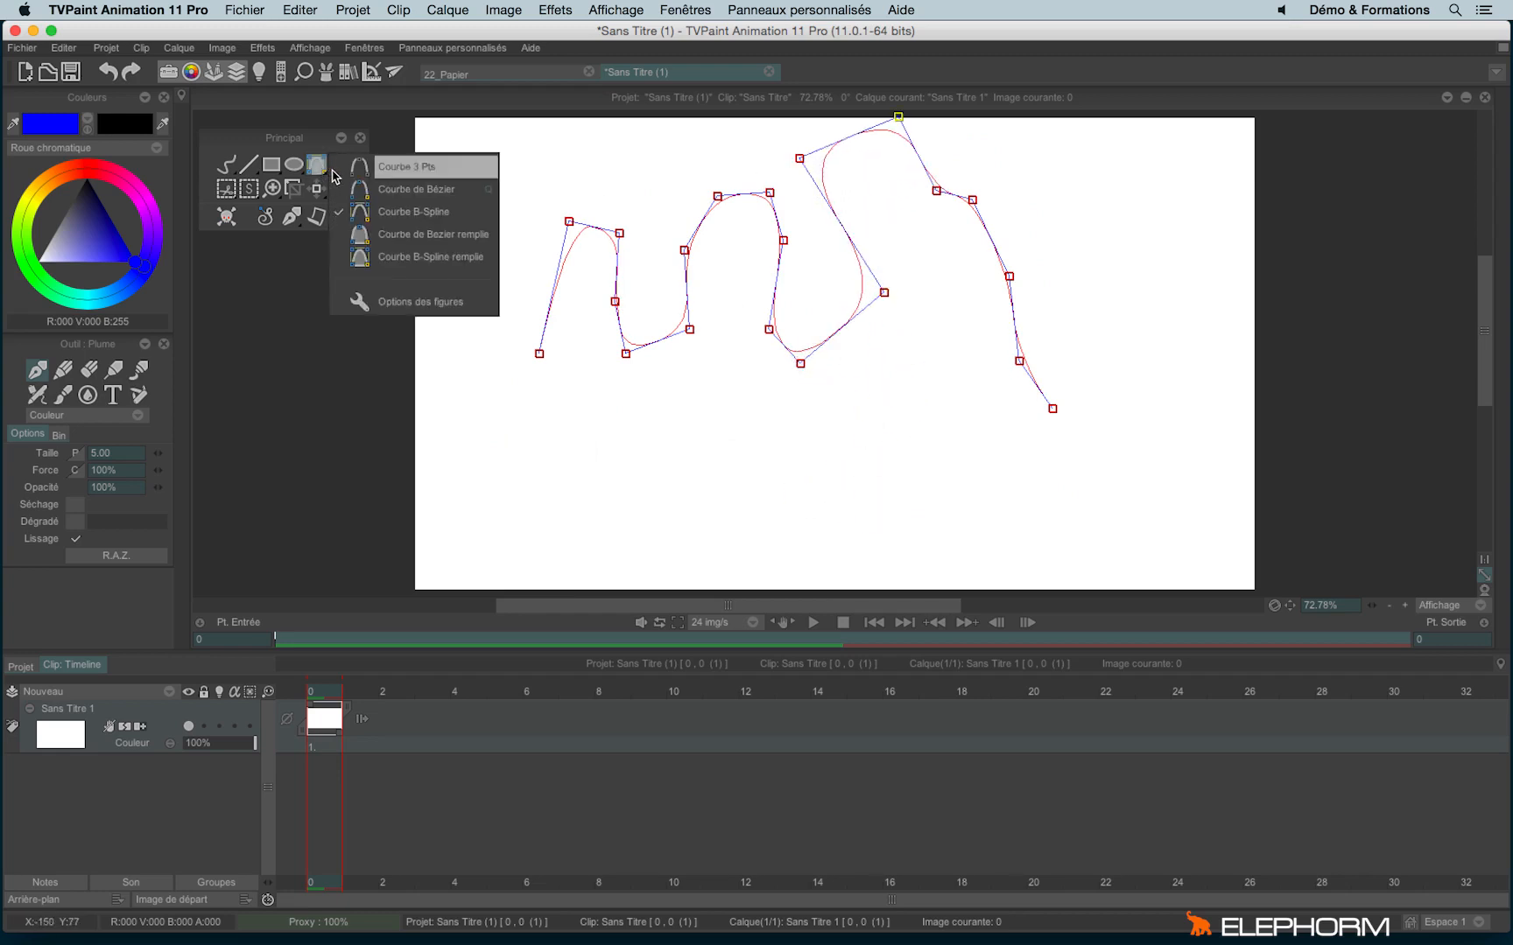
click(275, 437)
key(Return)
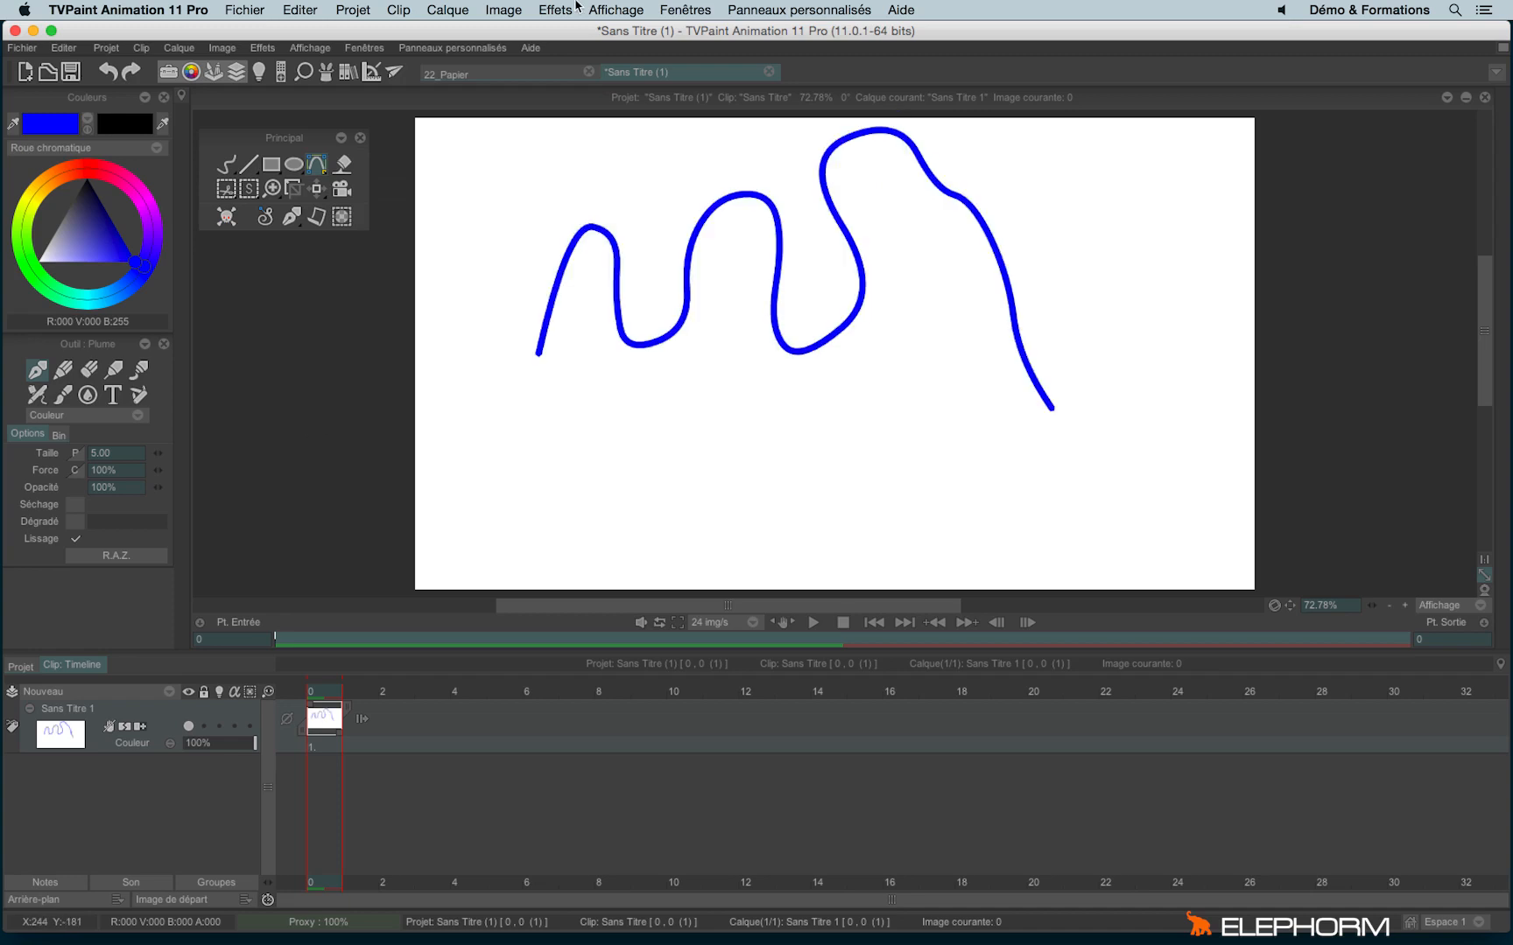
key(BackSpace)
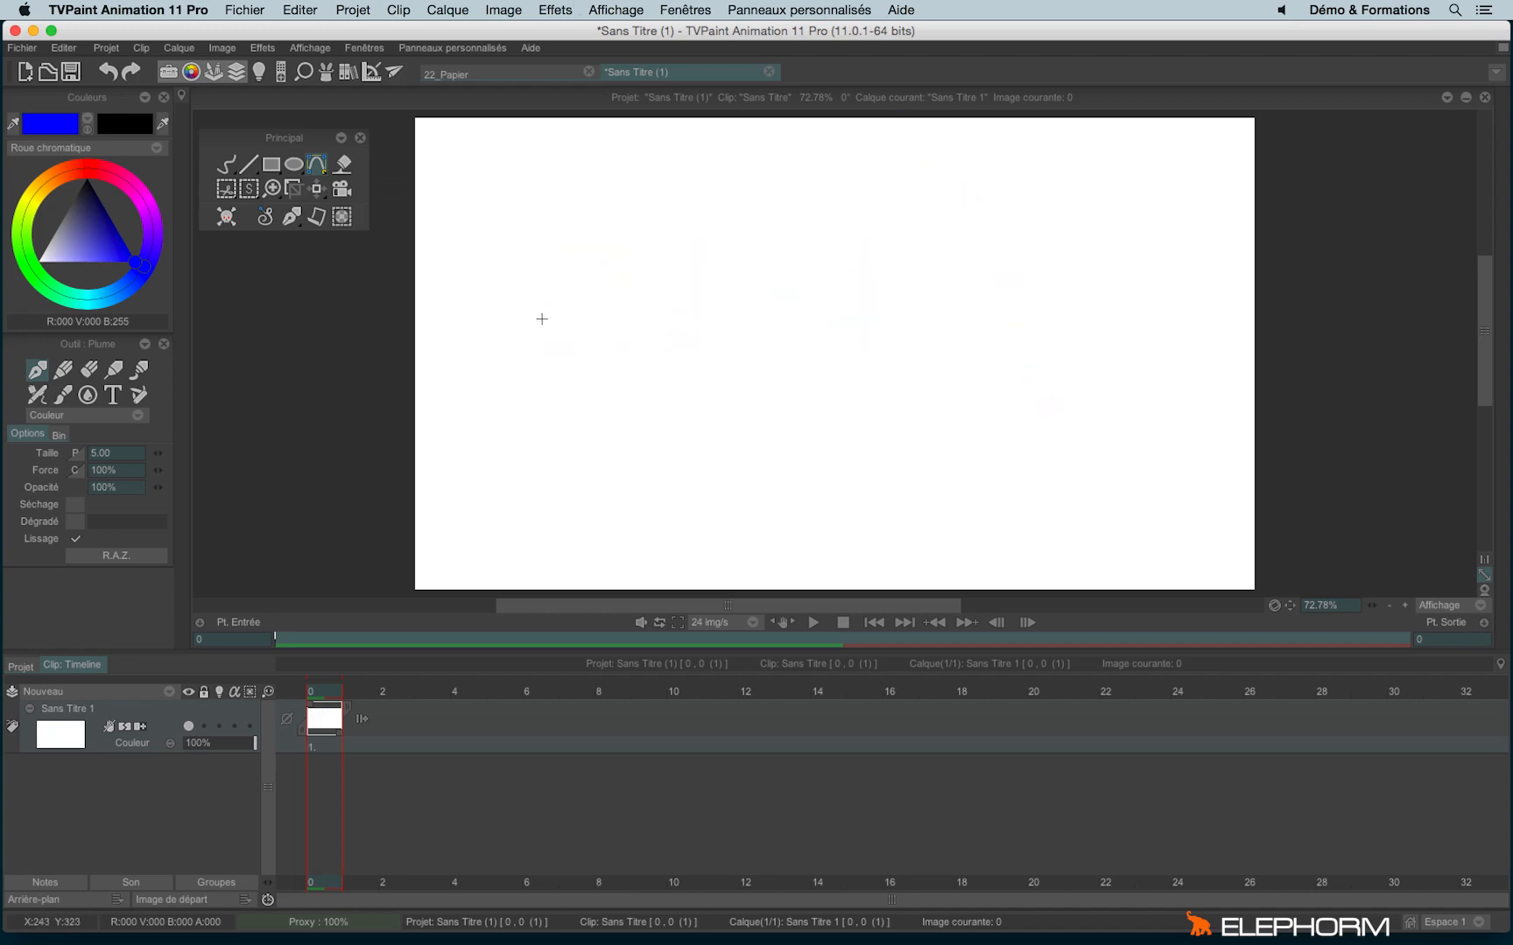
- Lay out the control points of an irregular, arch-like shape mid-canvas with Courbe B-Spline remplie
right_click(316, 165)
click(411, 235)
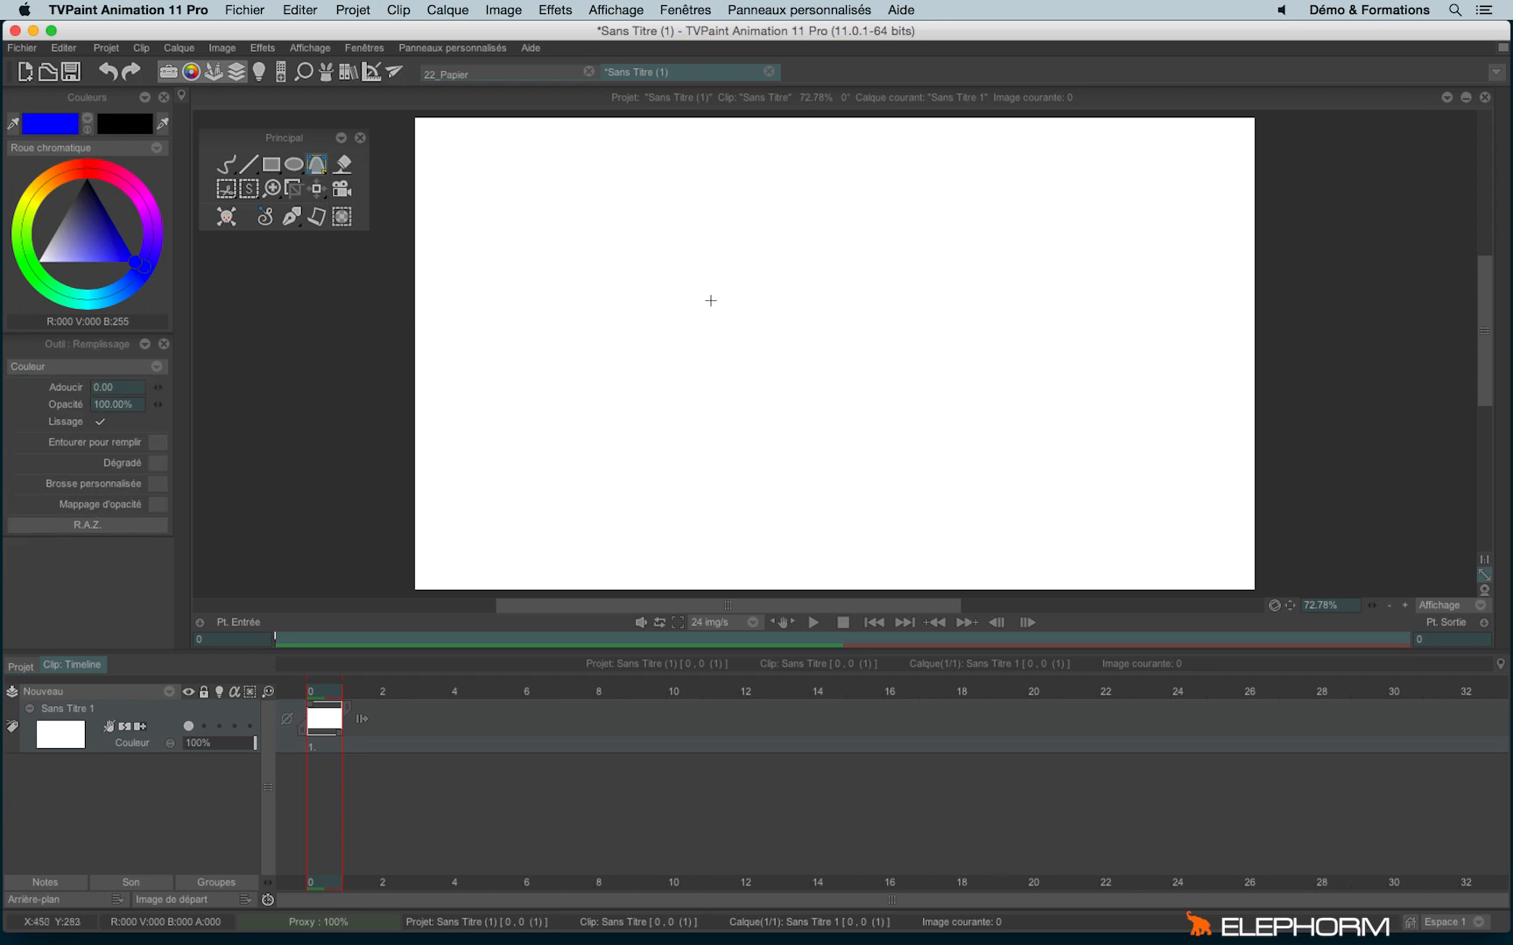
drag(712, 300, 628, 369)
click(685, 508)
click(815, 484)
click(795, 366)
click(897, 329)
click(924, 467)
click(981, 445)
click(1008, 278)
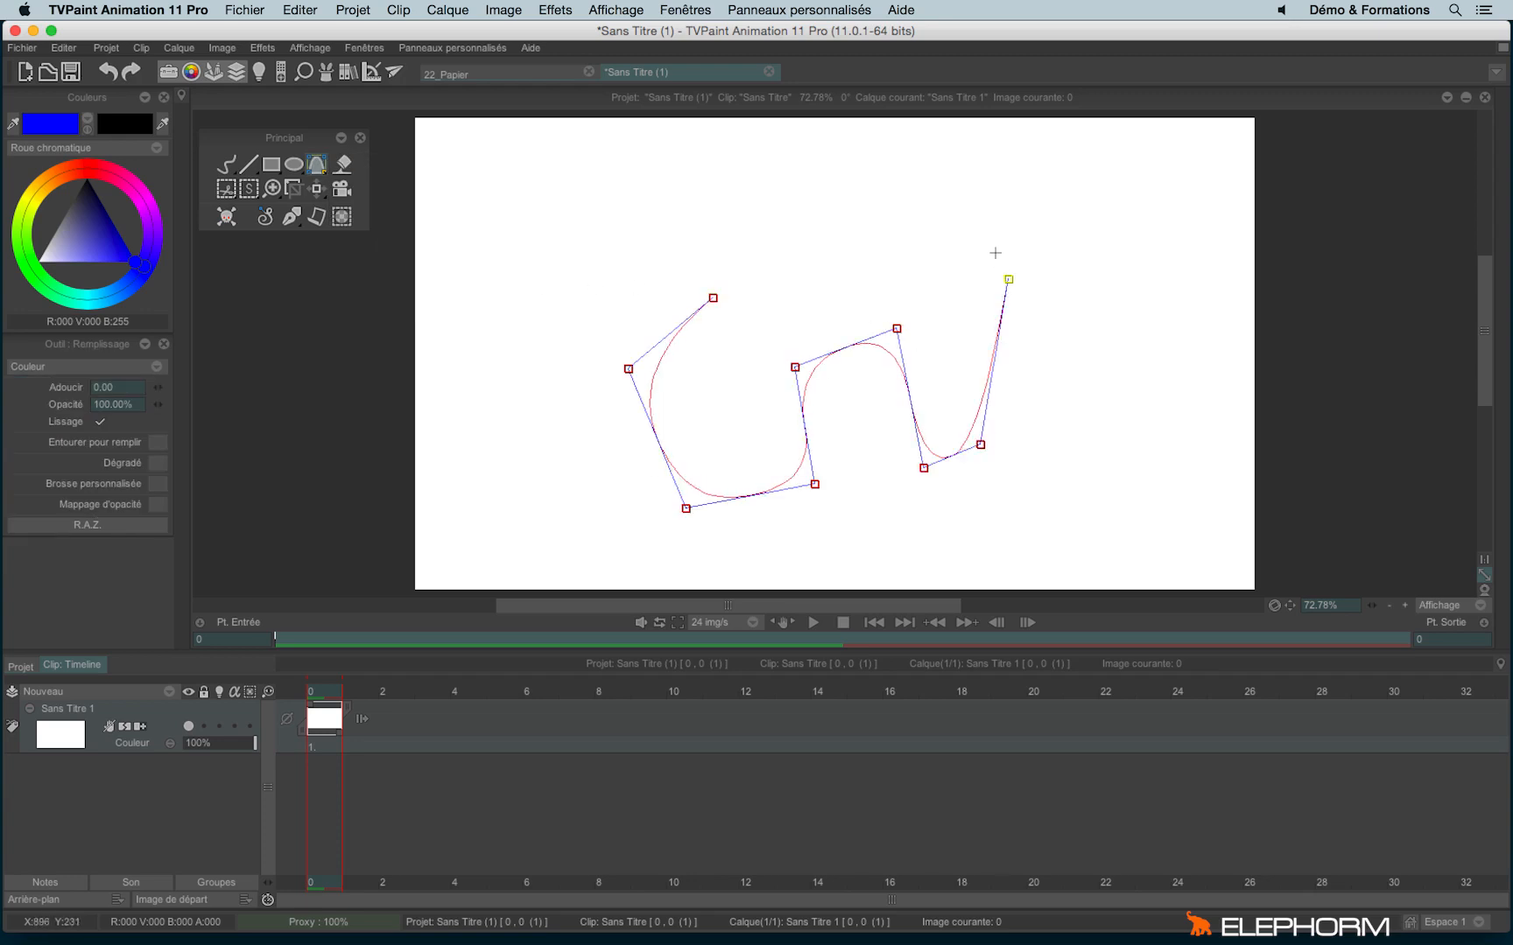
click(915, 191)
click(768, 296)
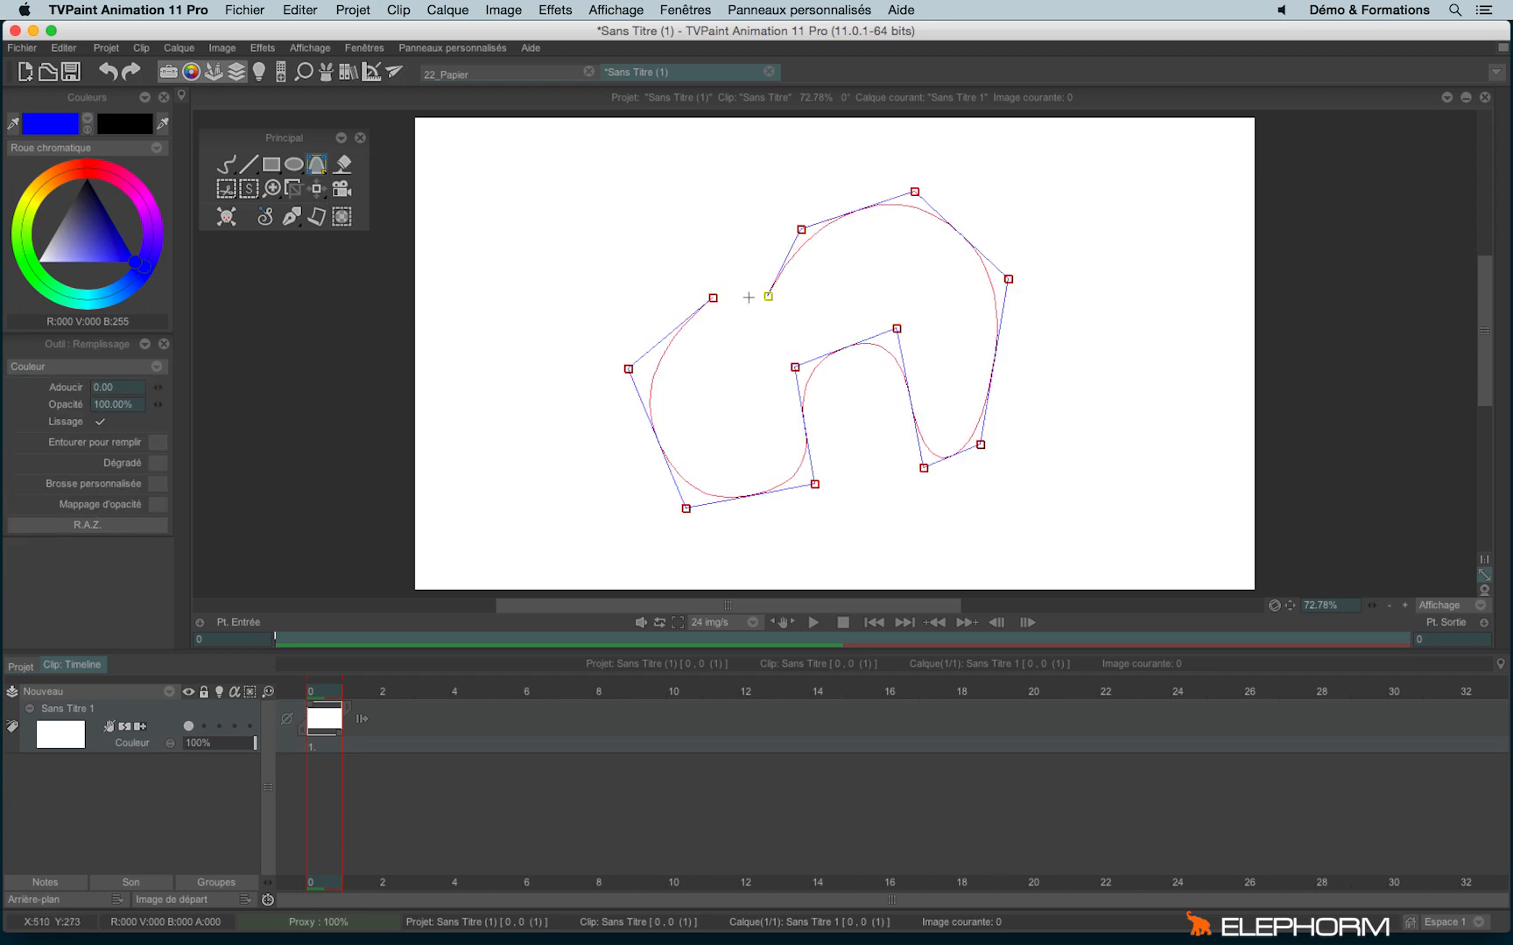
- Close the B-spline outline with Fermer la courbe, apply it as a filled blue shape and clear the canvas
right_click(713, 298)
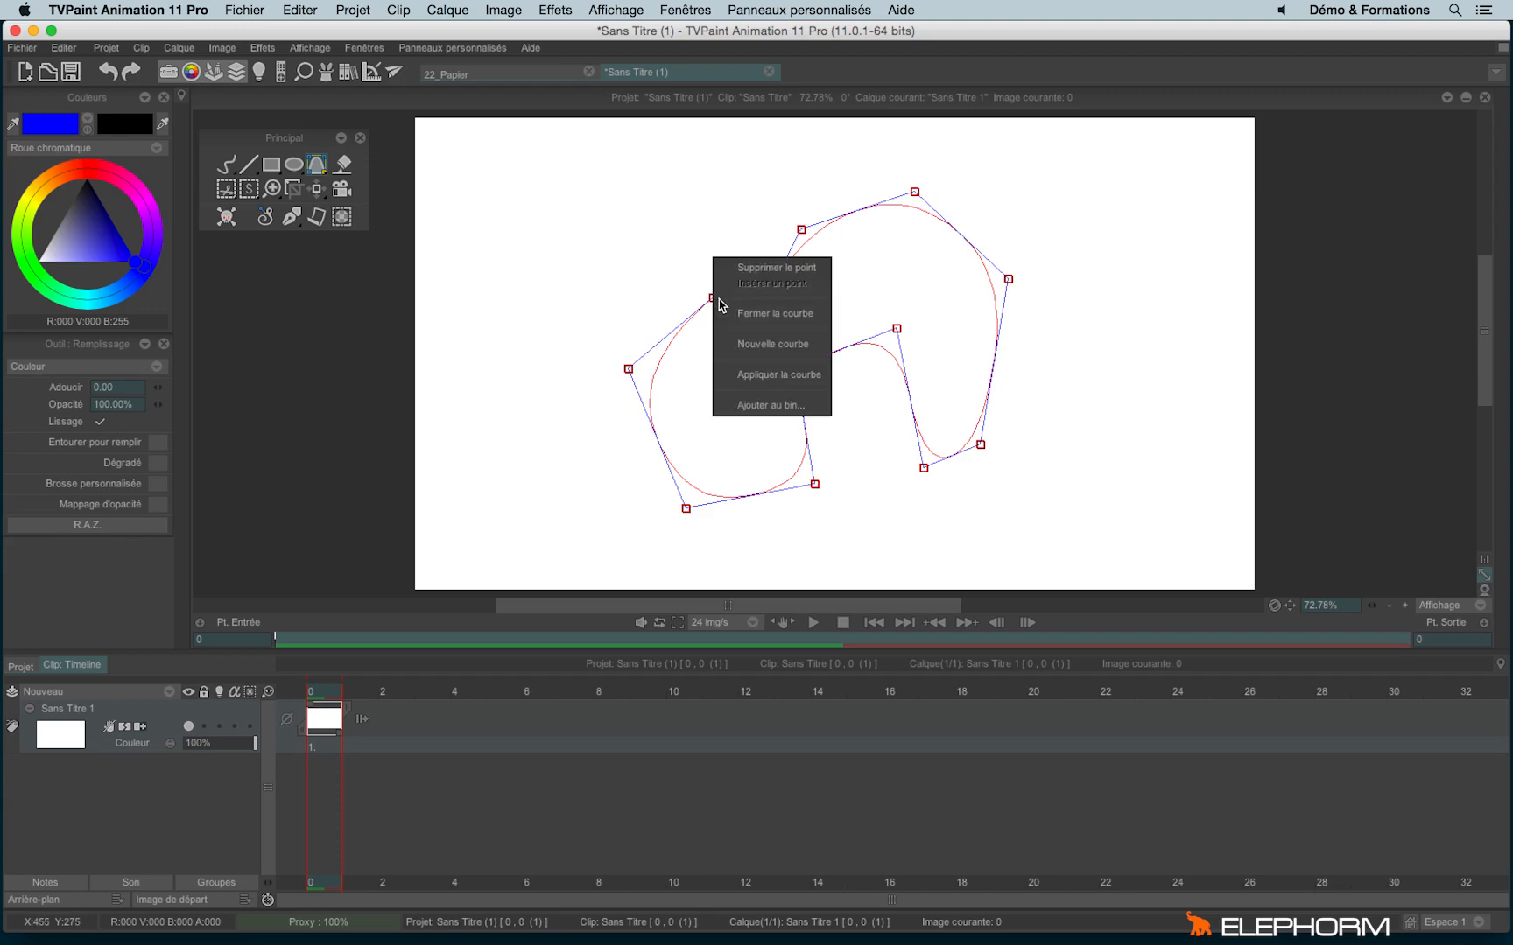
click(791, 315)
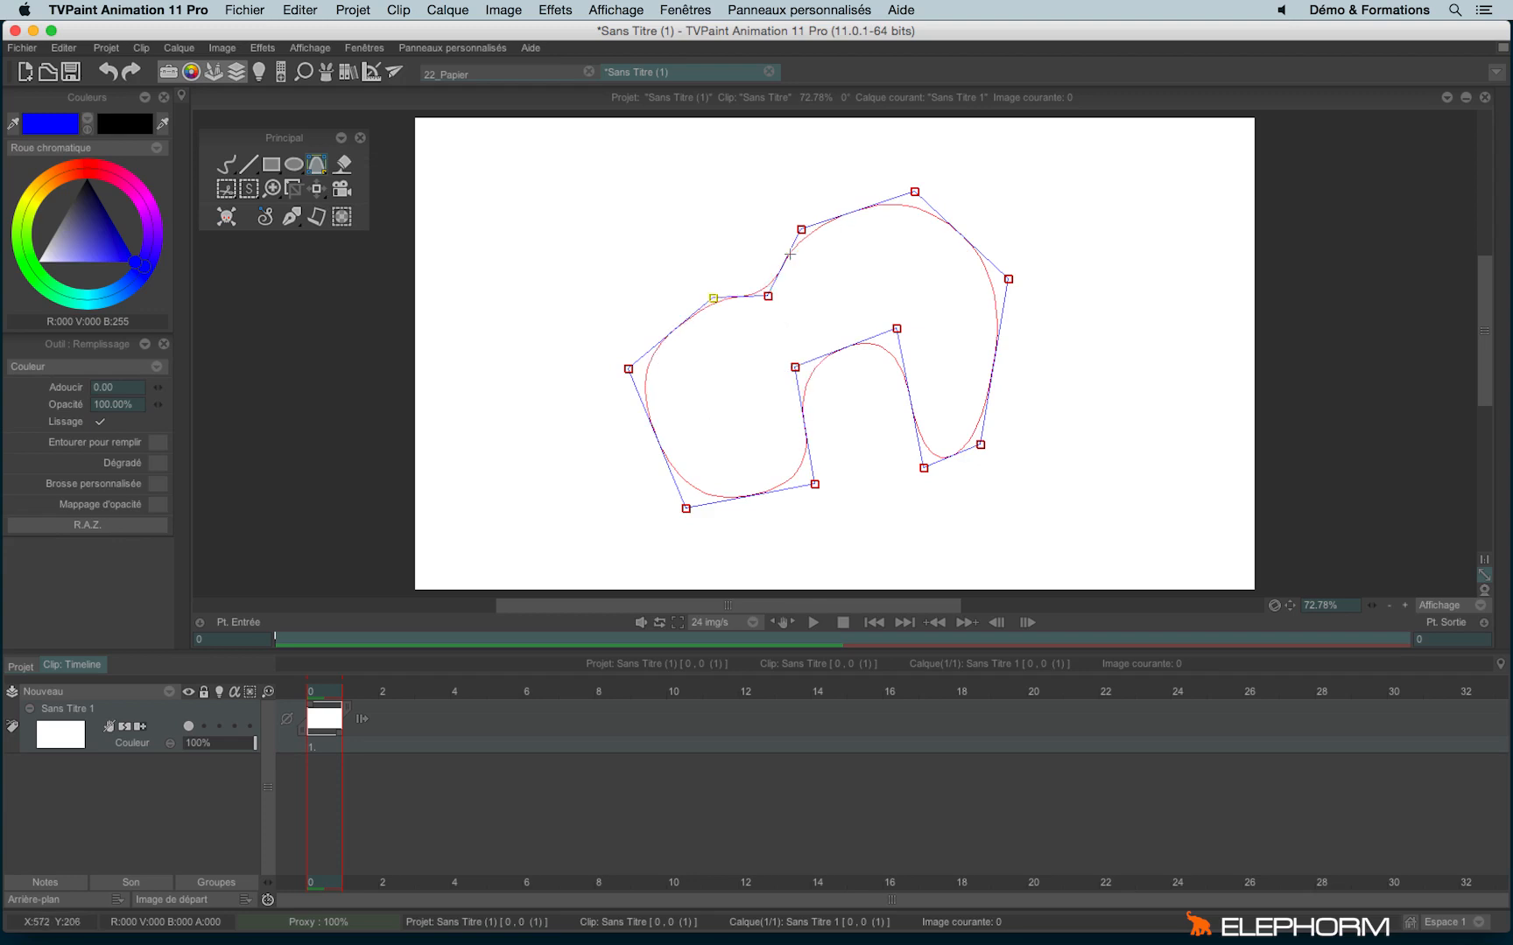
key(Return)
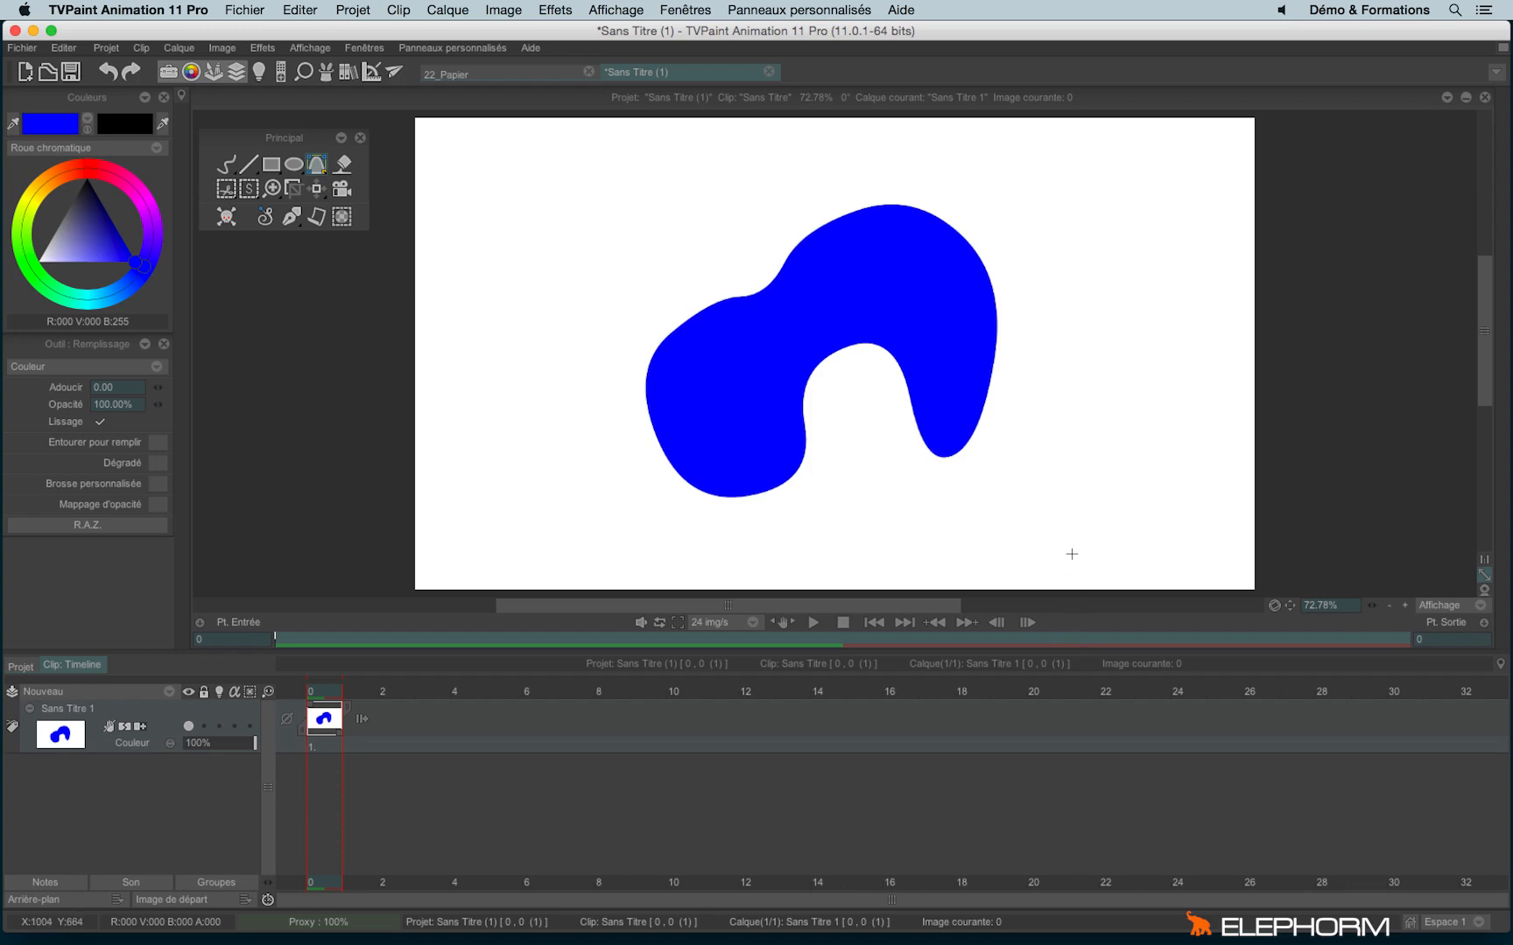
key(BackSpace)
- Select the freehand drawing tool and move the Principal panel closer to the canvas, with the Outil panel directly beneath it
click(226, 164)
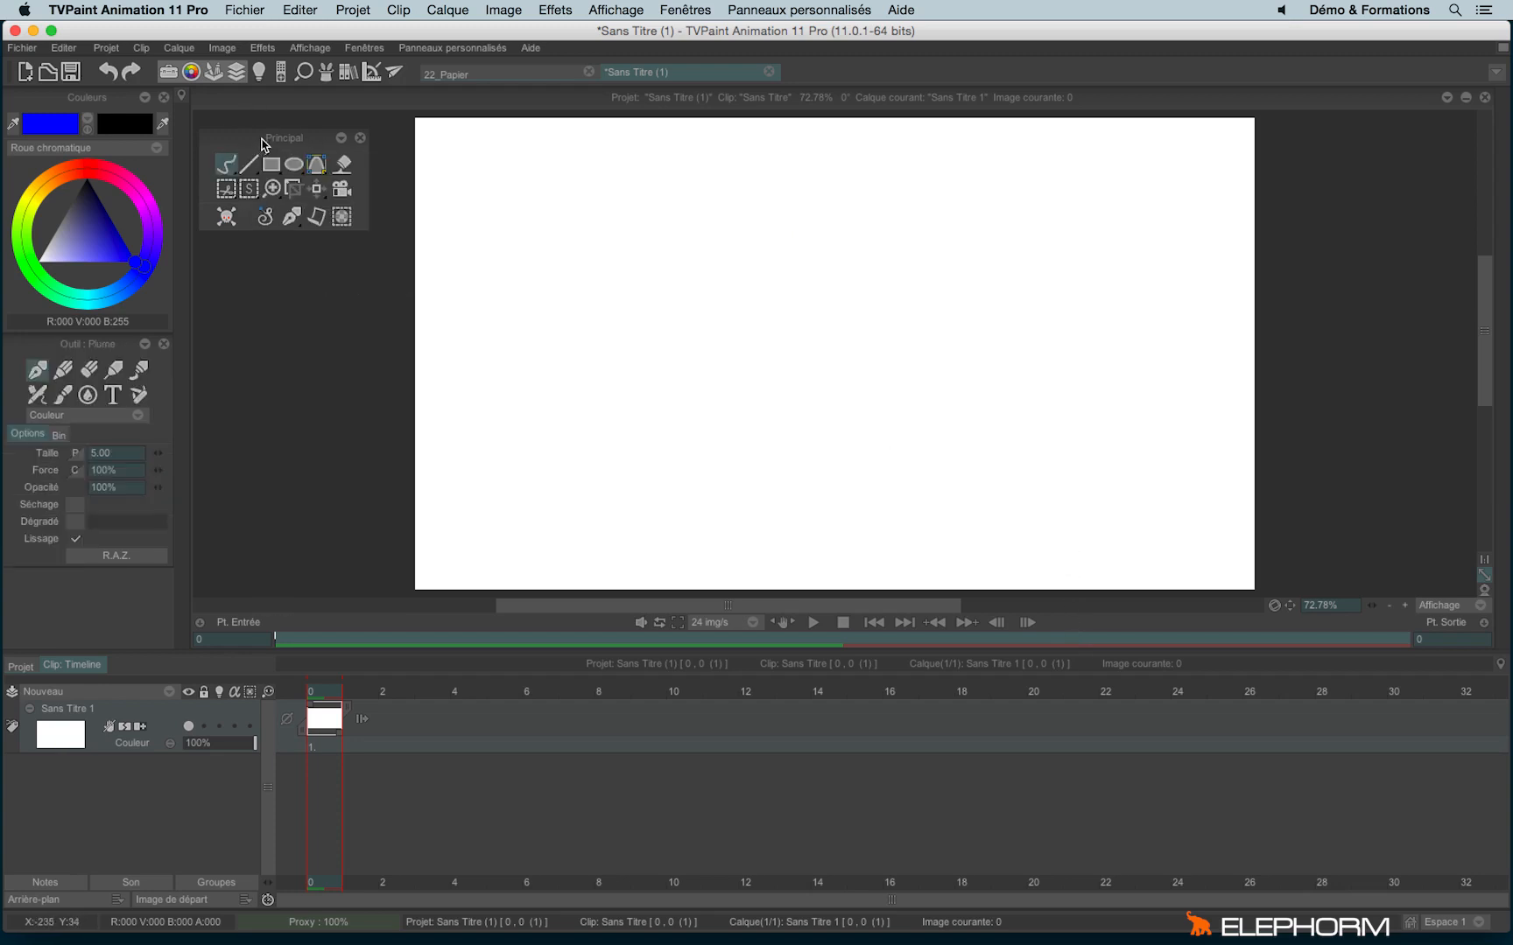
drag(262, 143, 311, 159)
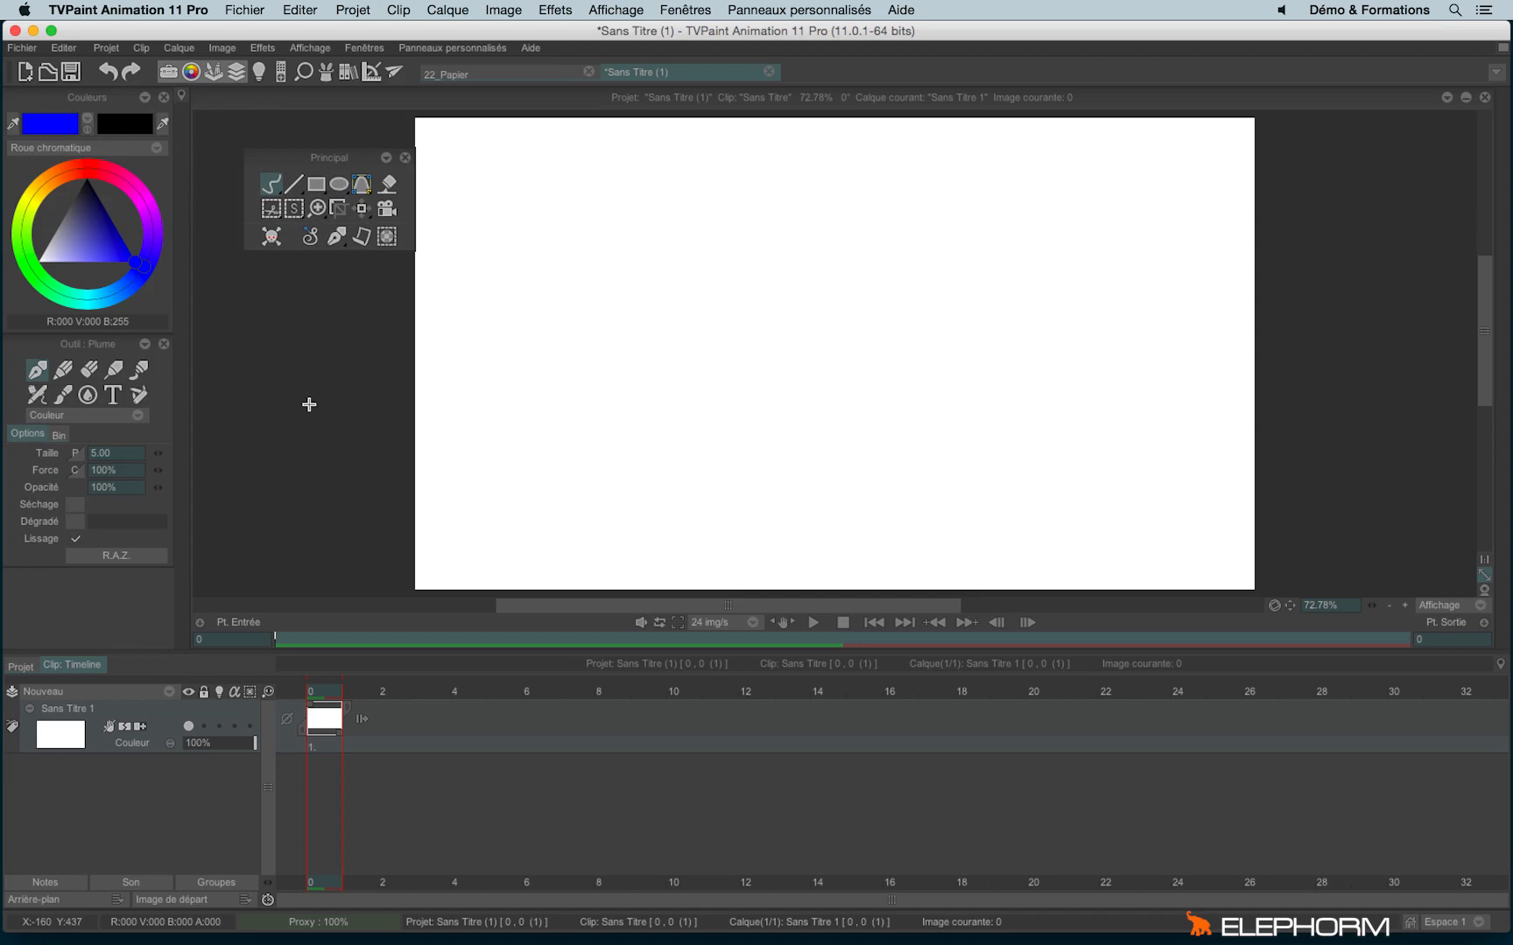
click(322, 237)
- Switch among several Principal tools, including freehand and Rectangle rempli, to compare the options shown in the Outil panel
click(316, 184)
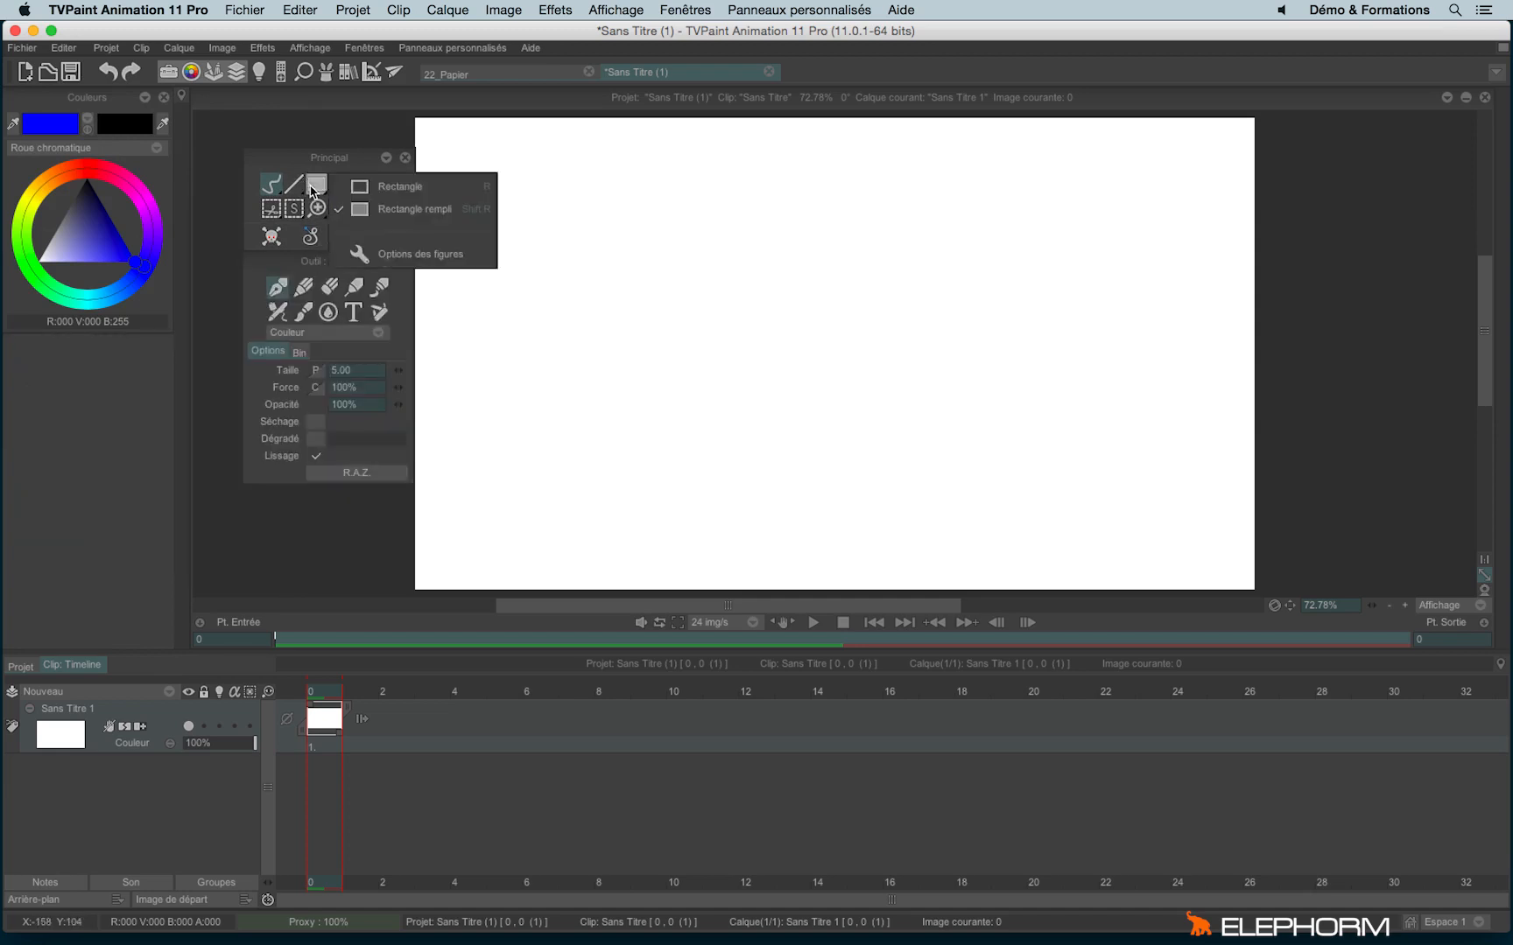
click(294, 210)
click(272, 208)
click(267, 183)
click(338, 184)
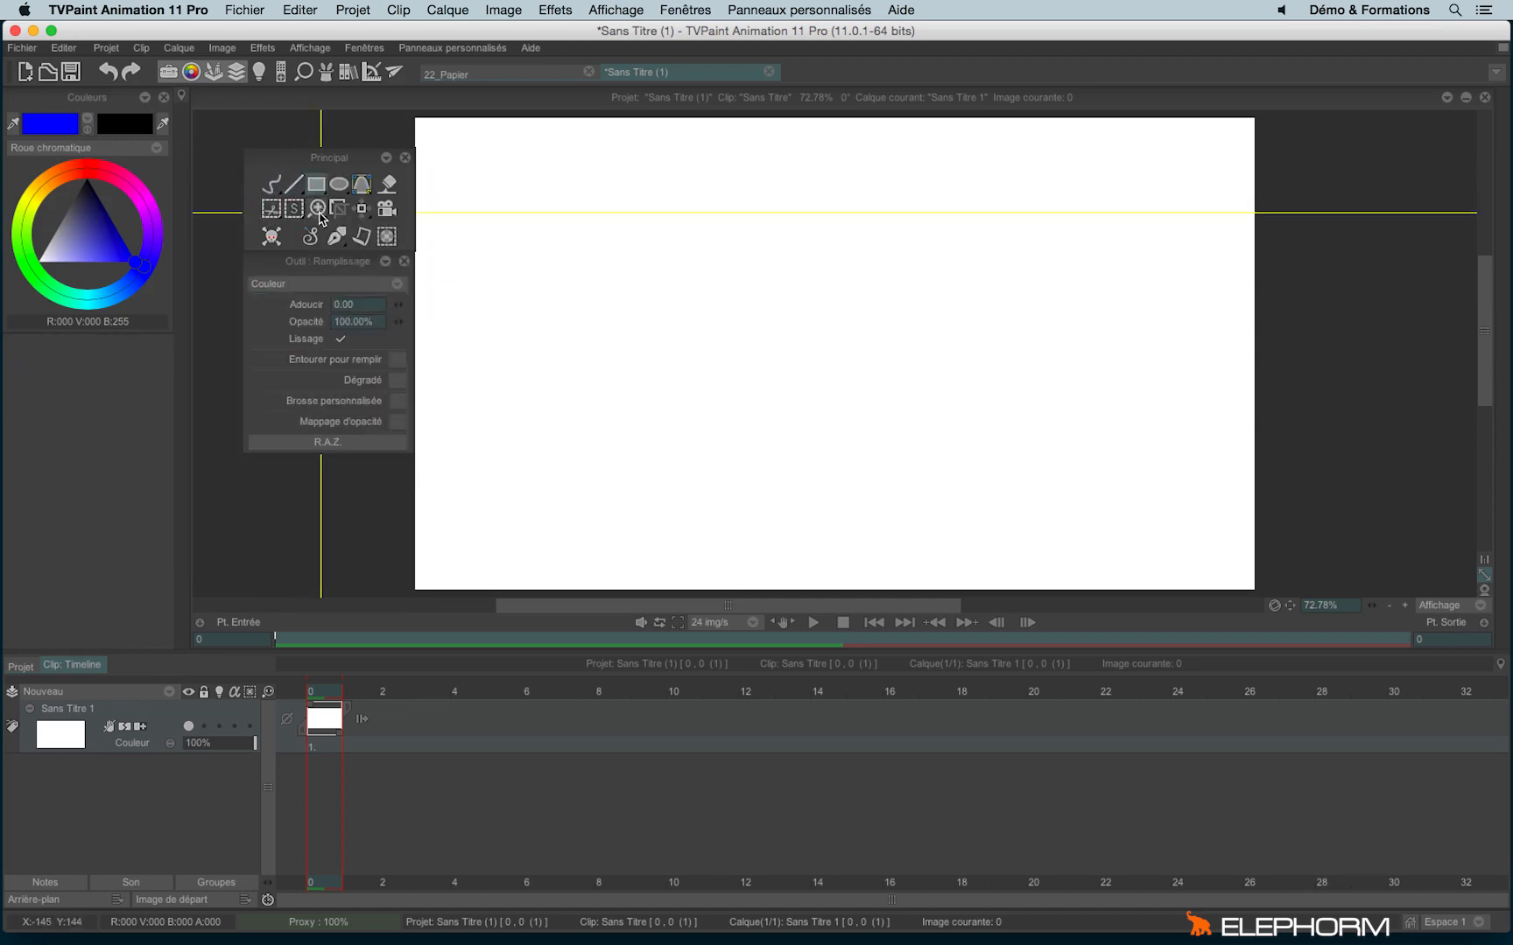
- Try a few more Principal tools, return to the freehand tool and draw a wavy vertical stroke with Plume
click(319, 210)
click(339, 209)
click(339, 183)
click(272, 183)
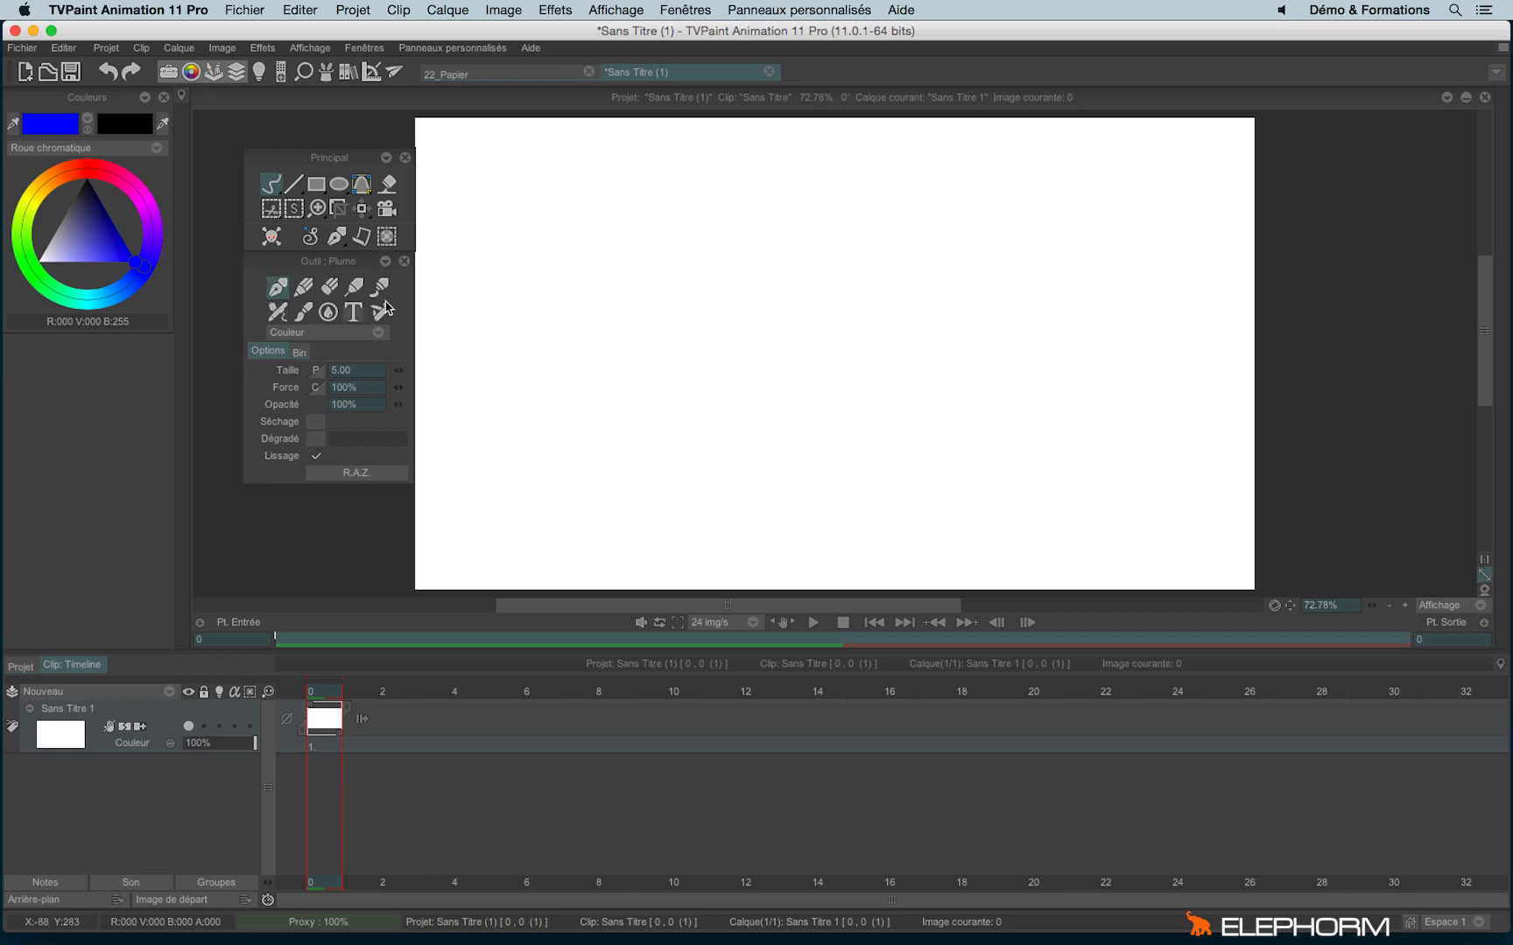
drag(487, 203, 497, 453)
- Draw a faint stroke with Crayon, erase across the two strokes, and add a thin zigzag with Porte-mines
click(304, 286)
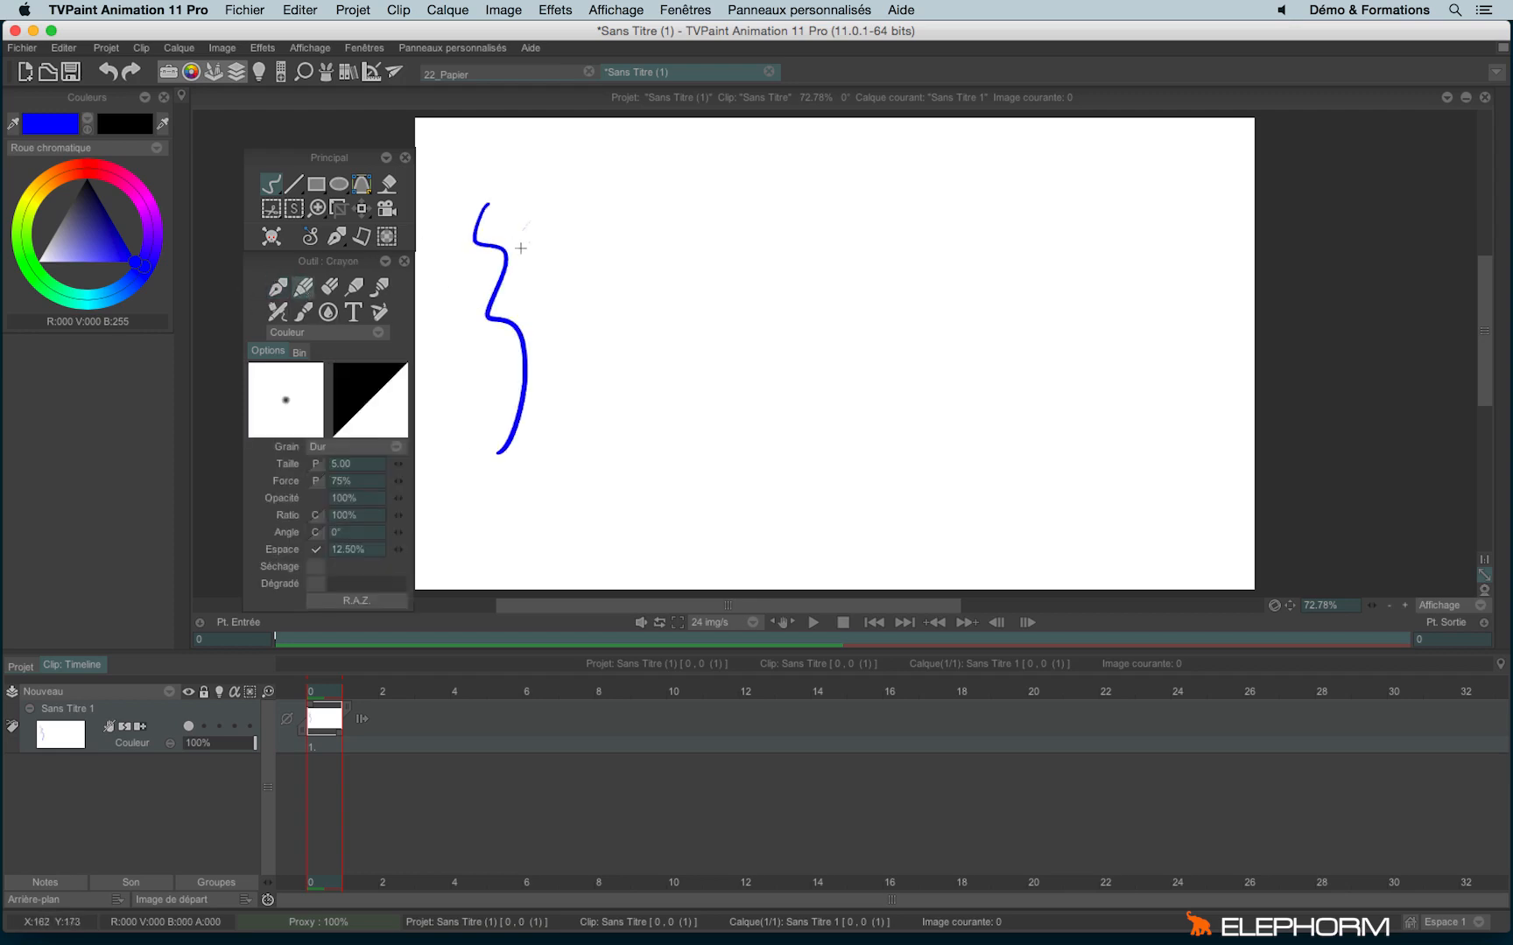
drag(524, 226, 576, 451)
click(330, 287)
mouse_move(490, 320)
mouse_down()
mouse_move(573, 332)
mouse_move(524, 390)
mouse_up()
click(355, 286)
drag(623, 203, 795, 386)
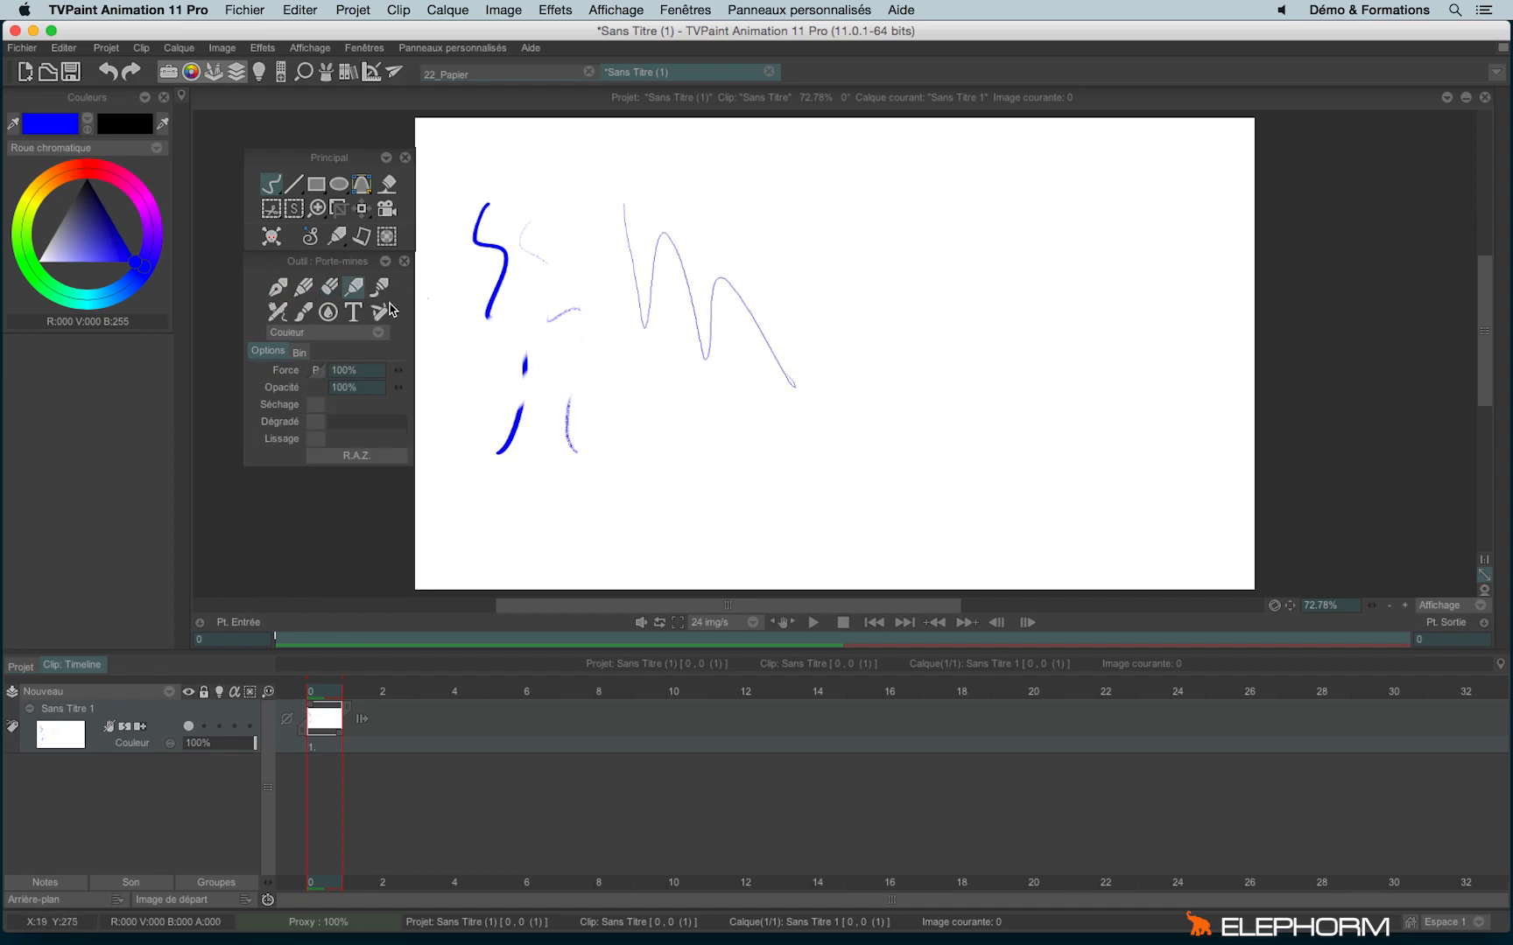
- Paint sample strokes with Huile, Aérographe and Aquarelle on free areas of the canvas
click(379, 286)
drag(720, 197, 1028, 429)
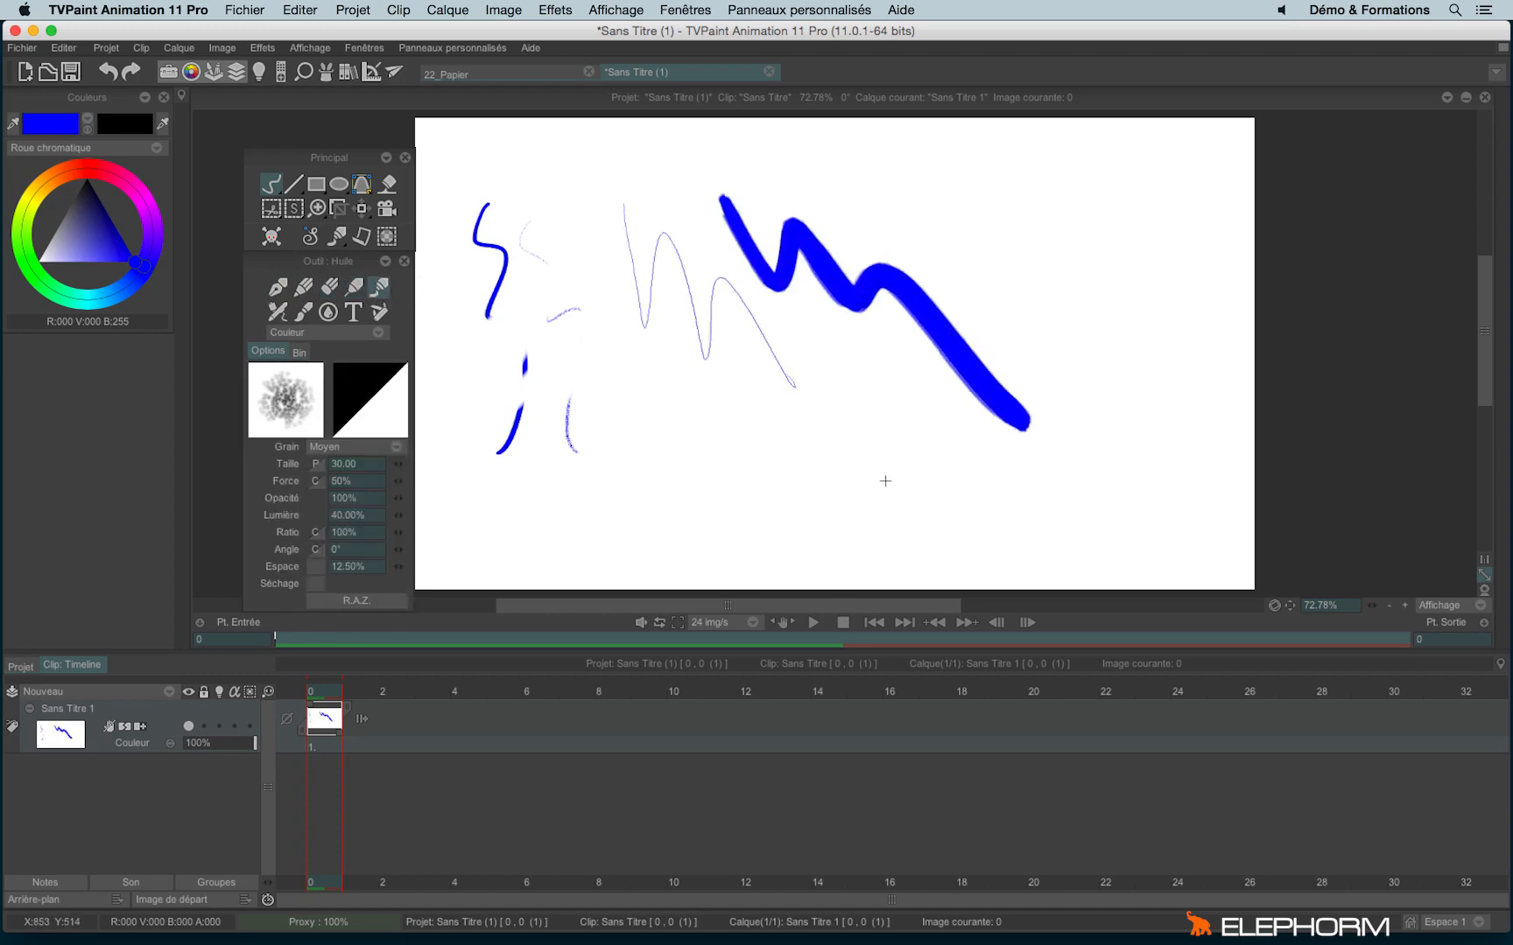
click(303, 311)
mouse_move(595, 437)
mouse_down()
mouse_move(683, 420)
mouse_move(700, 324)
mouse_up()
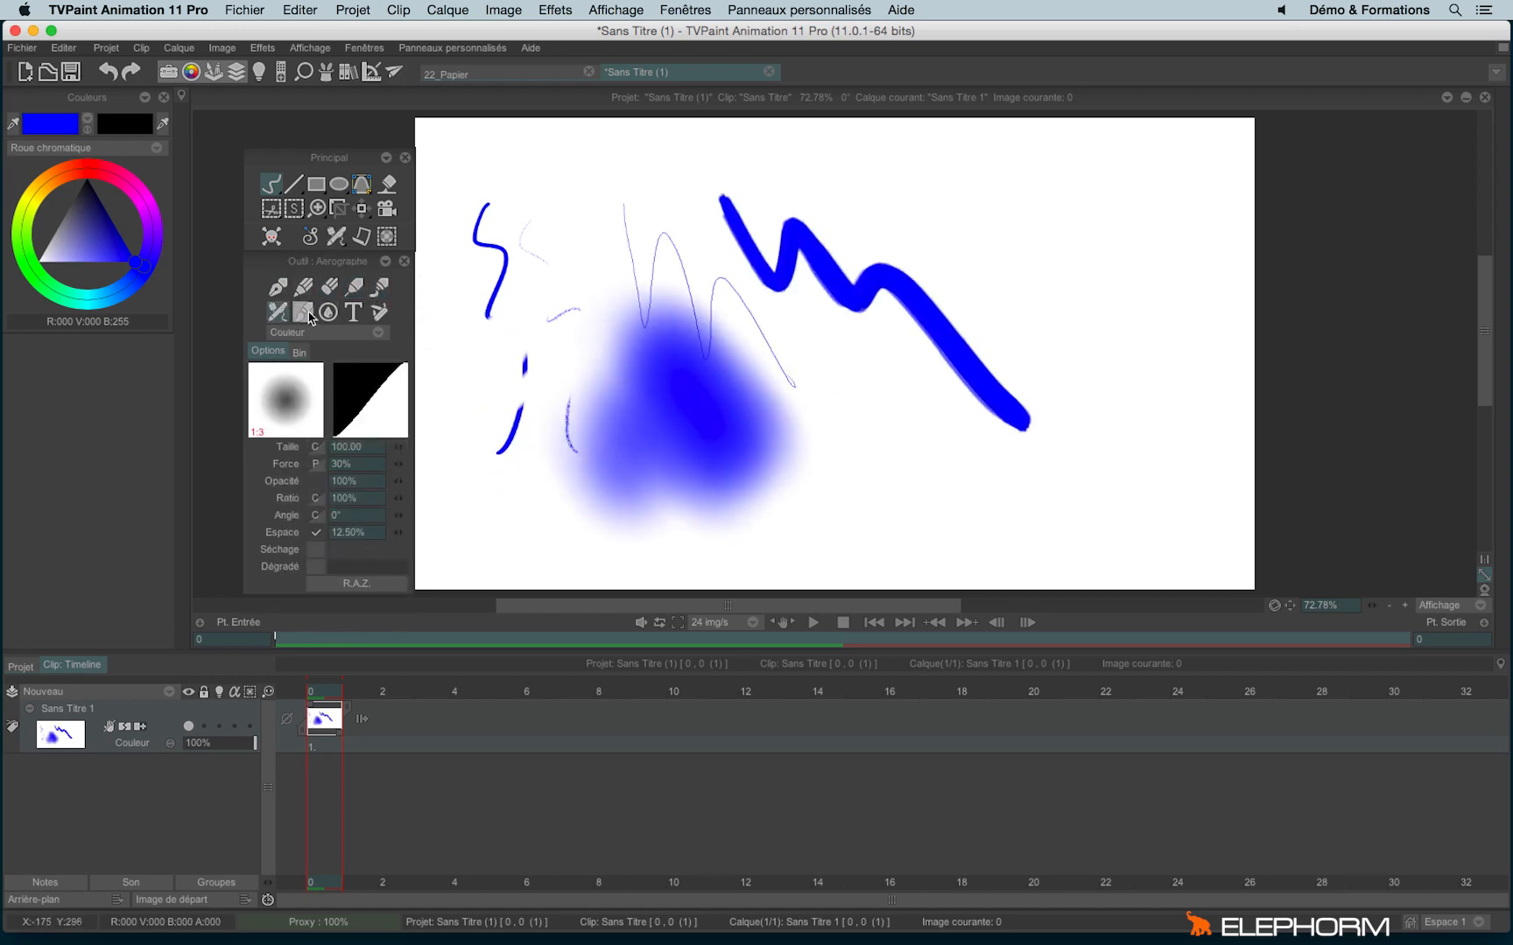
click(307, 313)
mouse_move(811, 424)
mouse_down()
mouse_move(815, 480)
mouse_move(856, 442)
mouse_move(919, 473)
mouse_up()
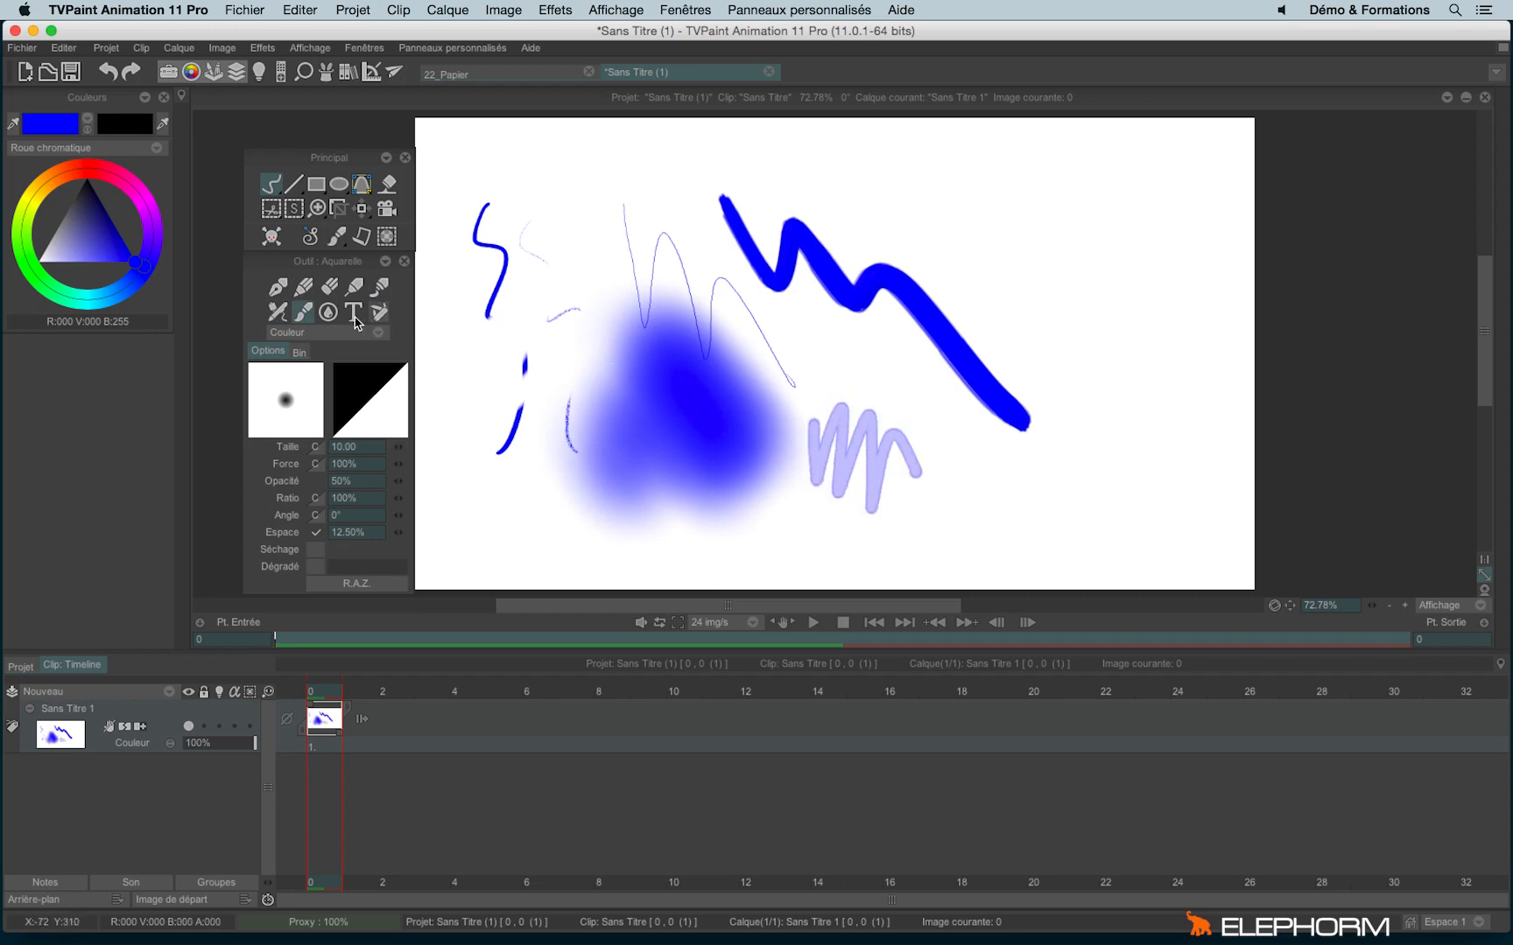
- Smear the painted strokes with Spéciale in Etaler mode, and draw a curved line of "Saisir le texte ici" with Texte
click(328, 313)
mouse_move(670, 420)
mouse_down()
mouse_move(662, 398)
mouse_move(792, 214)
mouse_move(954, 271)
mouse_up()
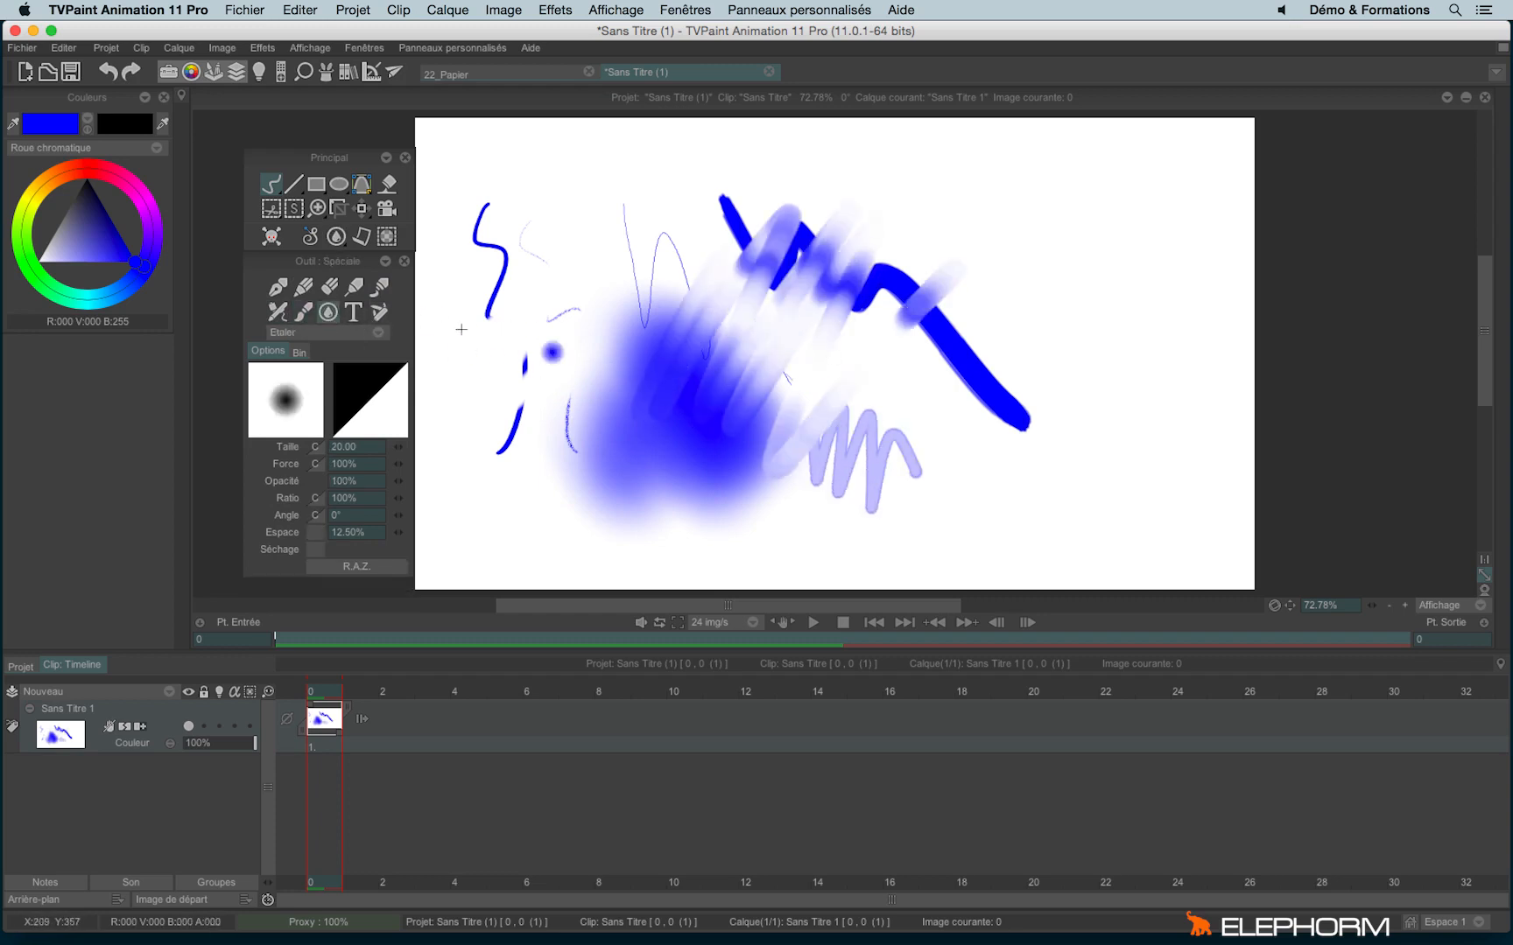
click(353, 311)
mouse_move(477, 191)
mouse_down()
mouse_move(814, 110)
mouse_move(1178, 262)
mouse_up()
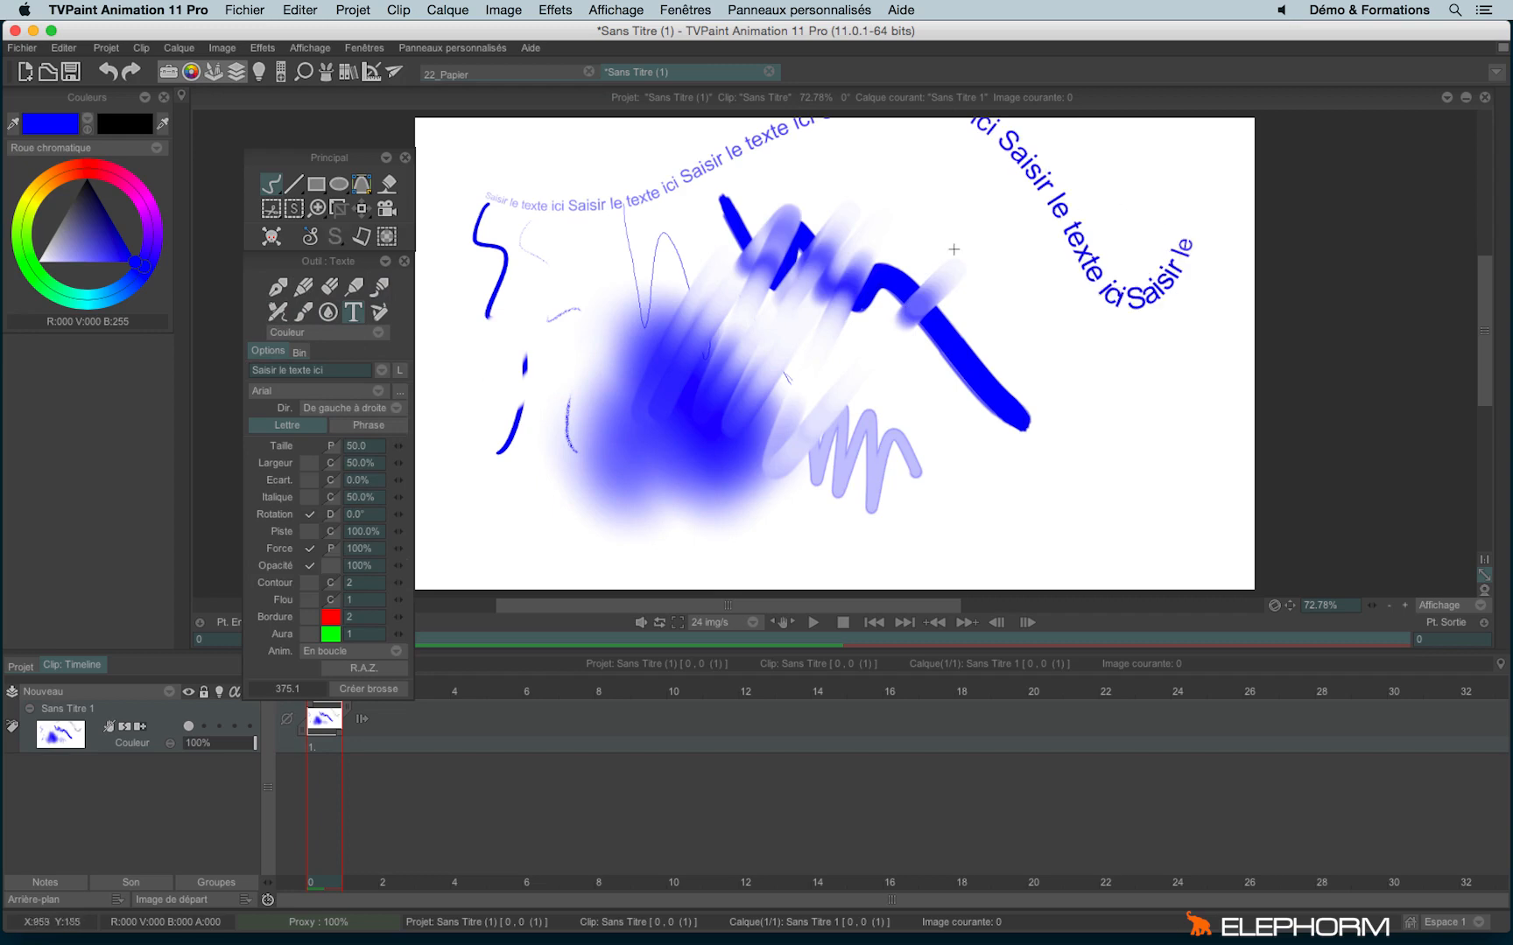
- Display the Brosse options, switch back to Plume and clear the canvas
click(378, 312)
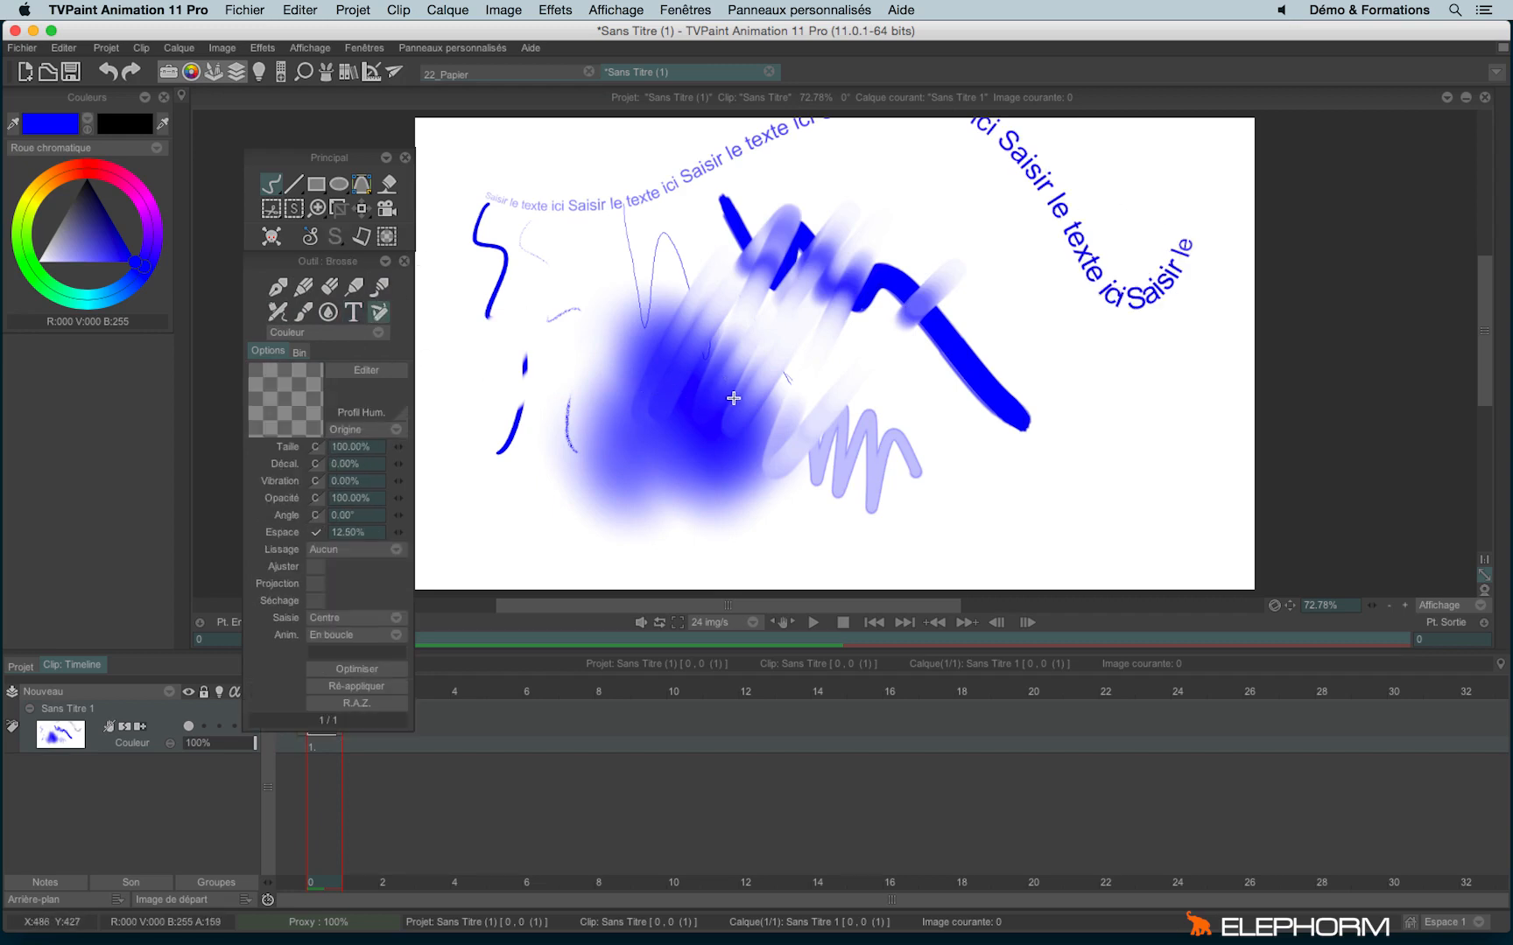
click(277, 287)
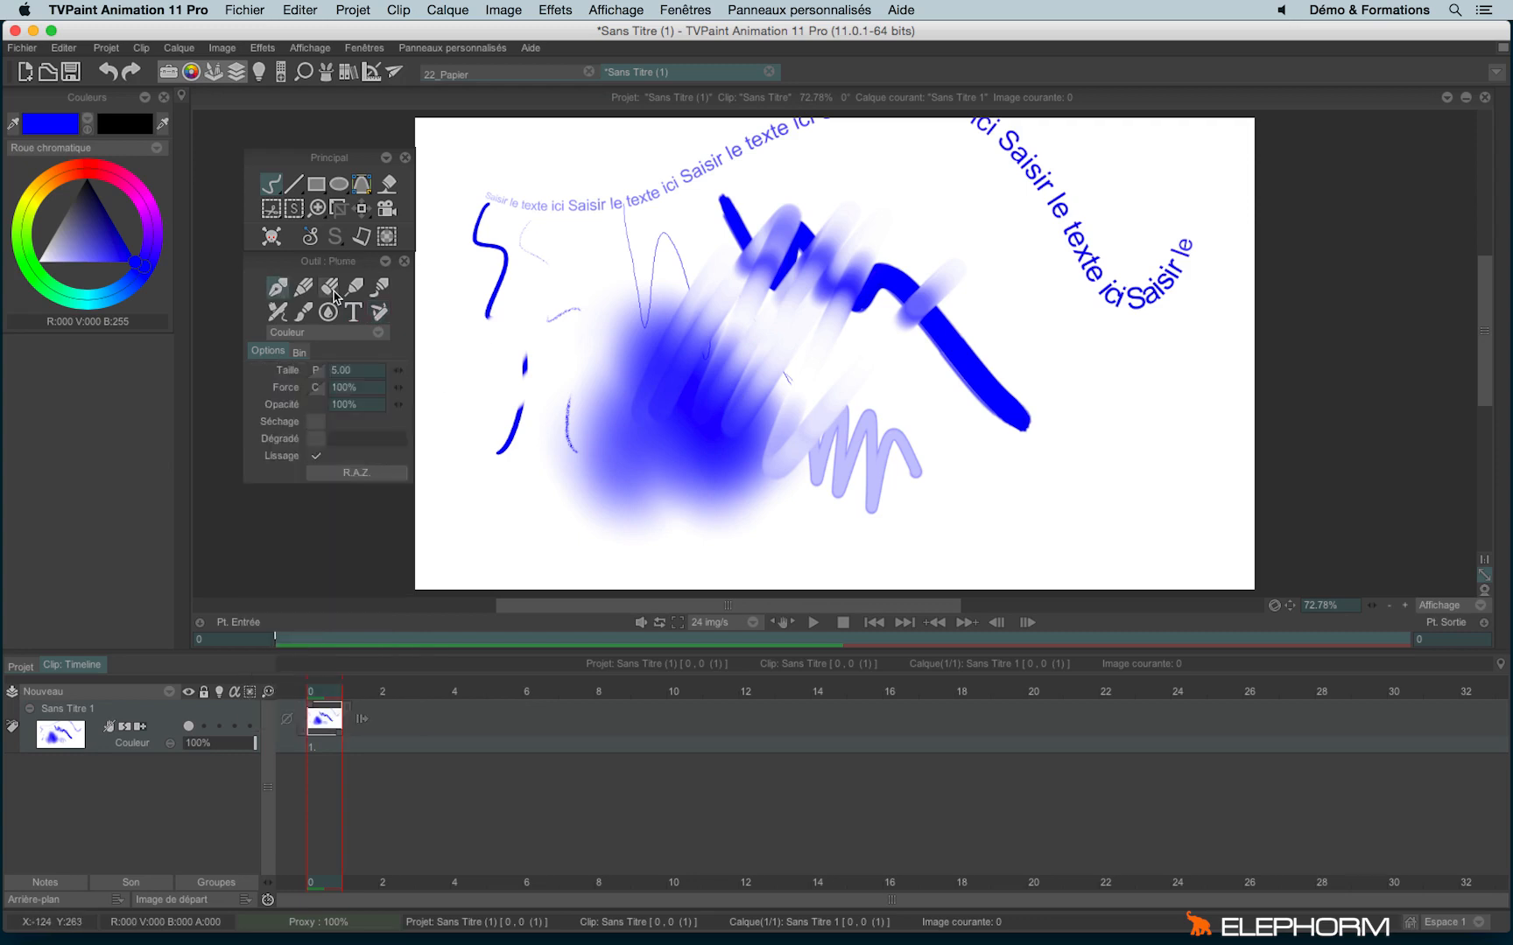
key(BackSpace)
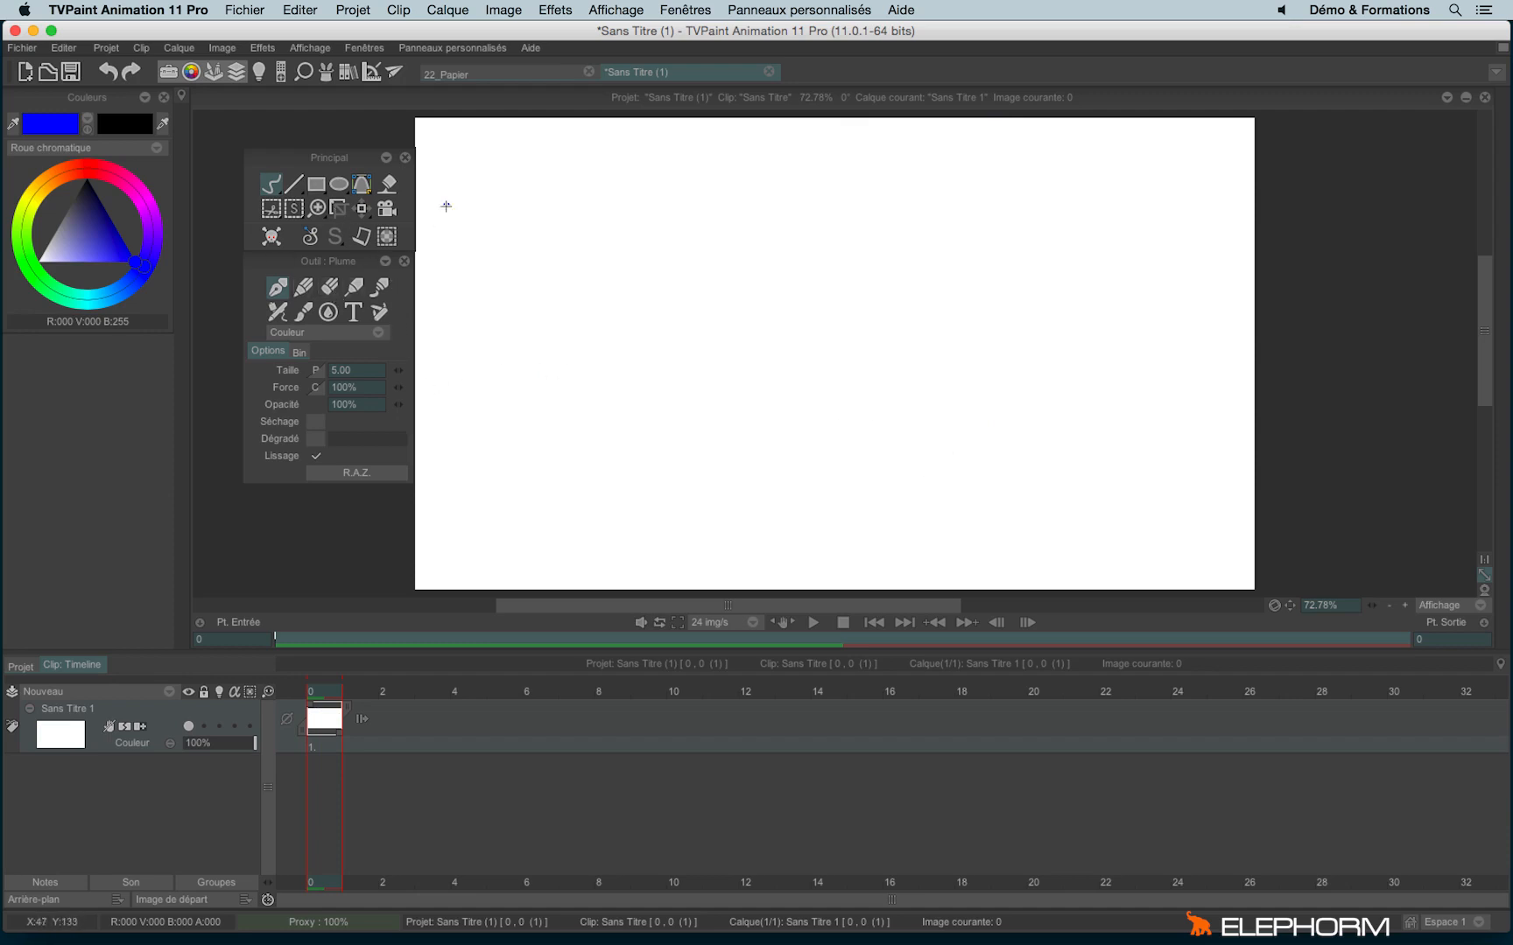
- Draw a wavy vertical Plume stroke and a filled blue rectangle beside it
mouse_move(540, 206)
mouse_down()
mouse_move(520, 250)
mouse_move(556, 496)
mouse_up()
click(316, 183)
click(386, 209)
mouse_move(663, 246)
mouse_down()
mouse_move(794, 418)
mouse_move(869, 476)
mouse_up()
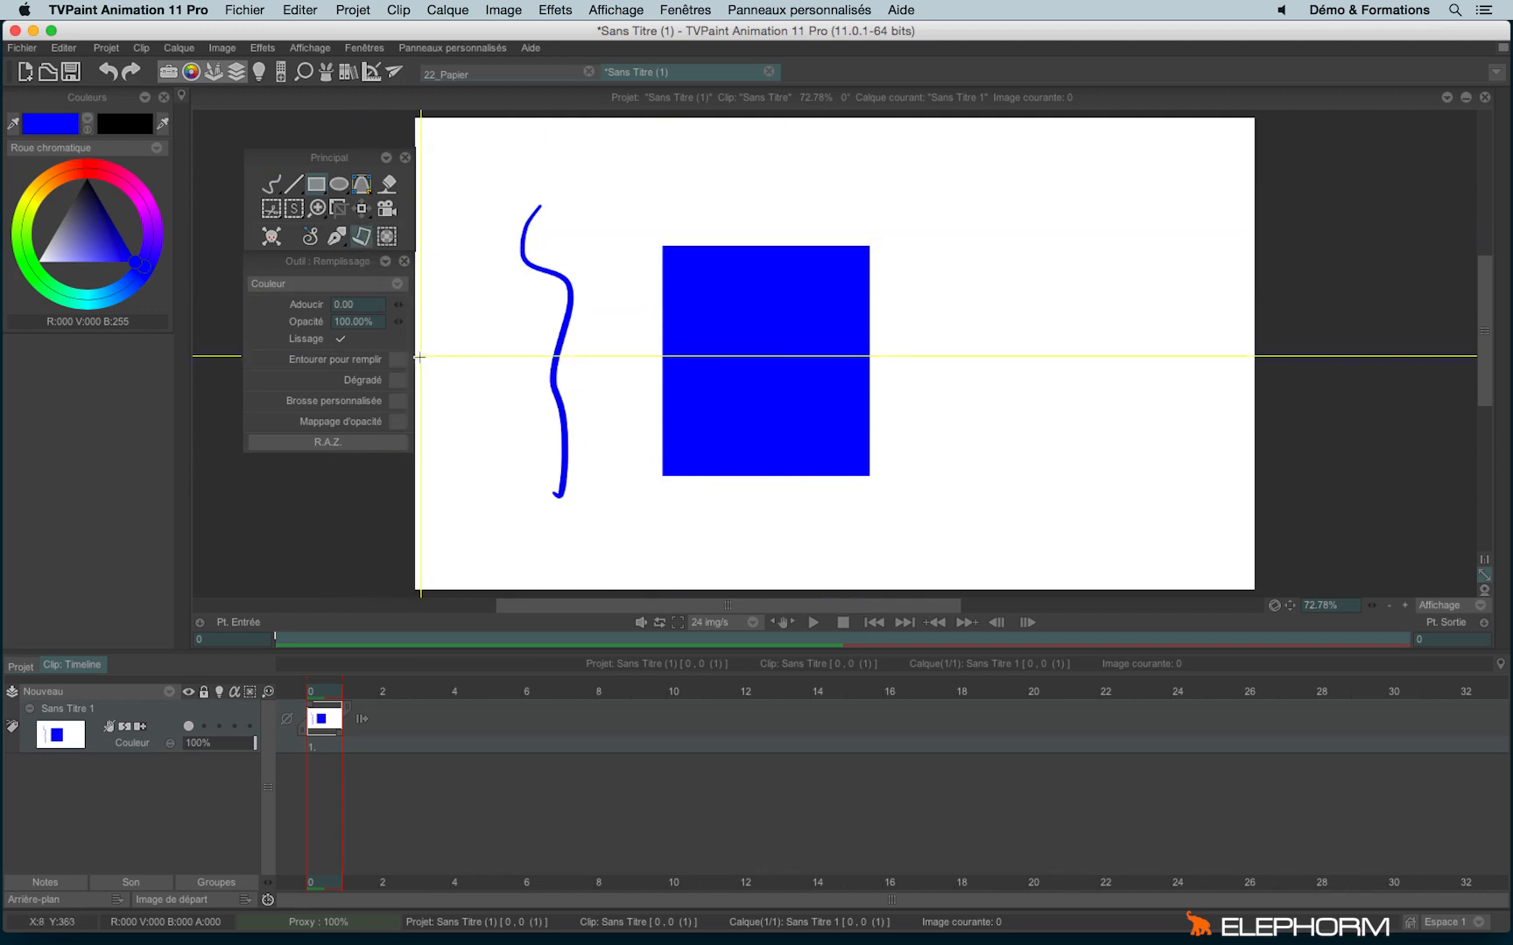
- Open the Papier panel over the canvas and select the "mon papier" texture at the end of the list
click(358, 242)
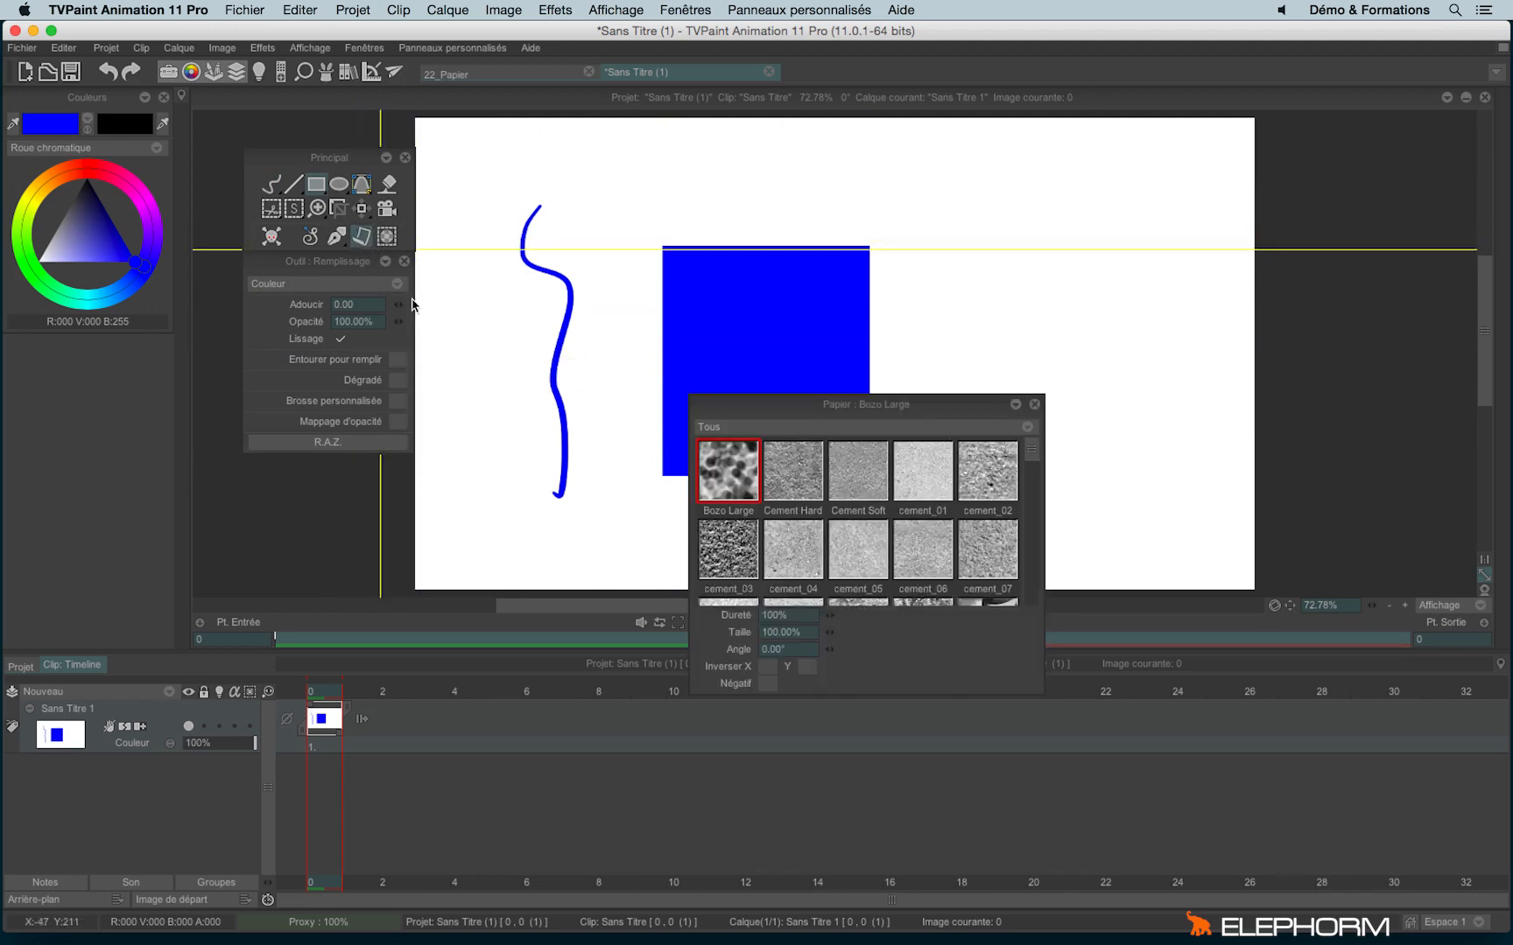
drag(830, 402, 948, 127)
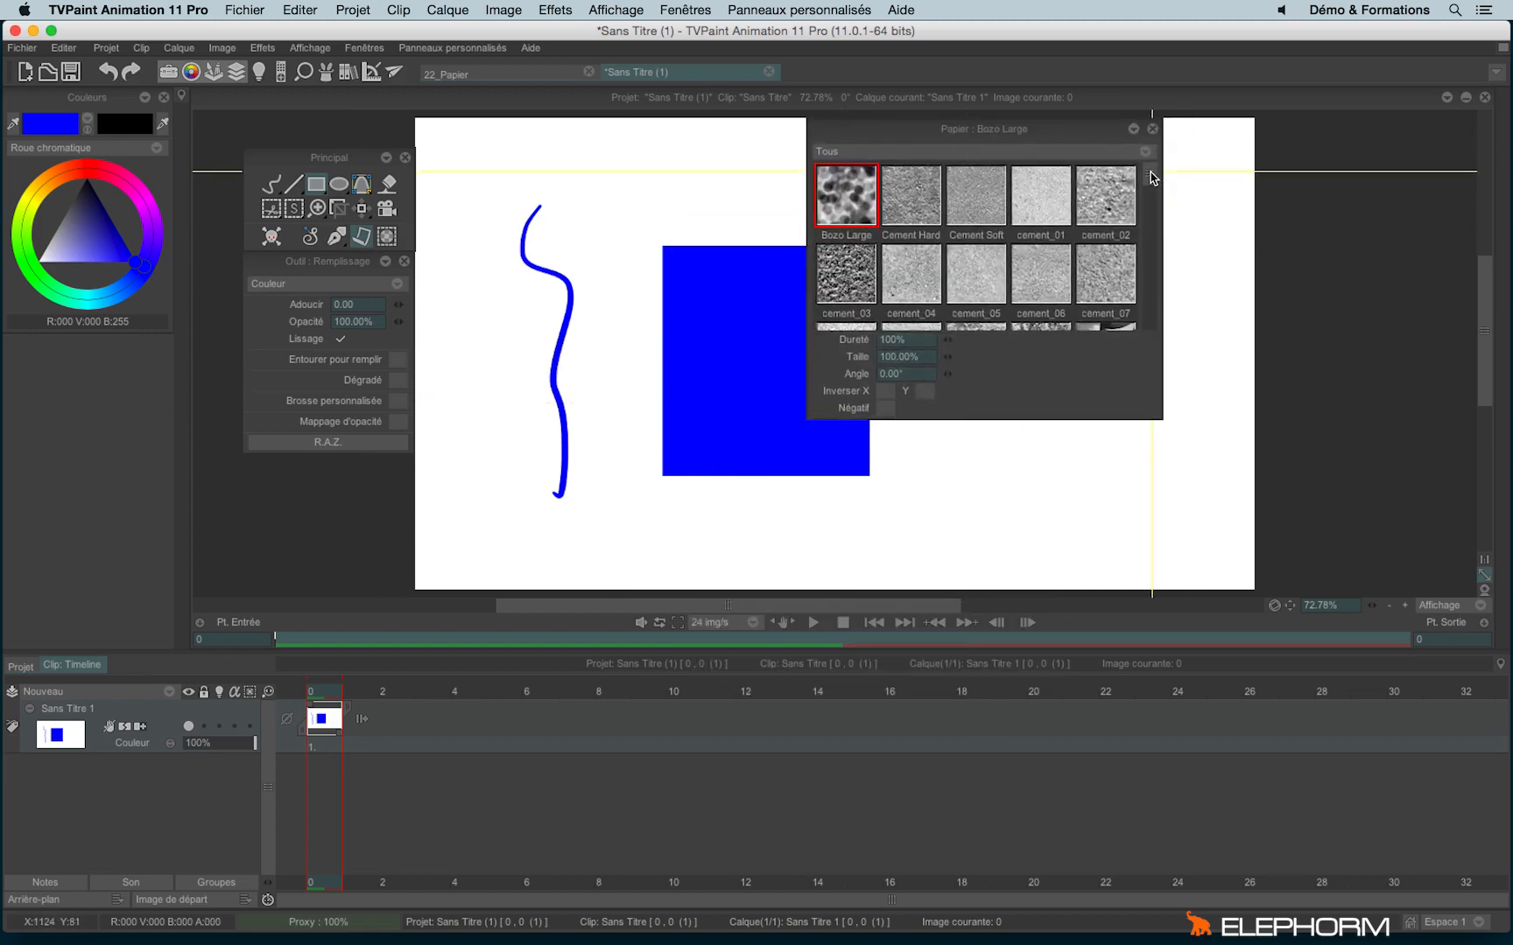
drag(1149, 176, 1156, 357)
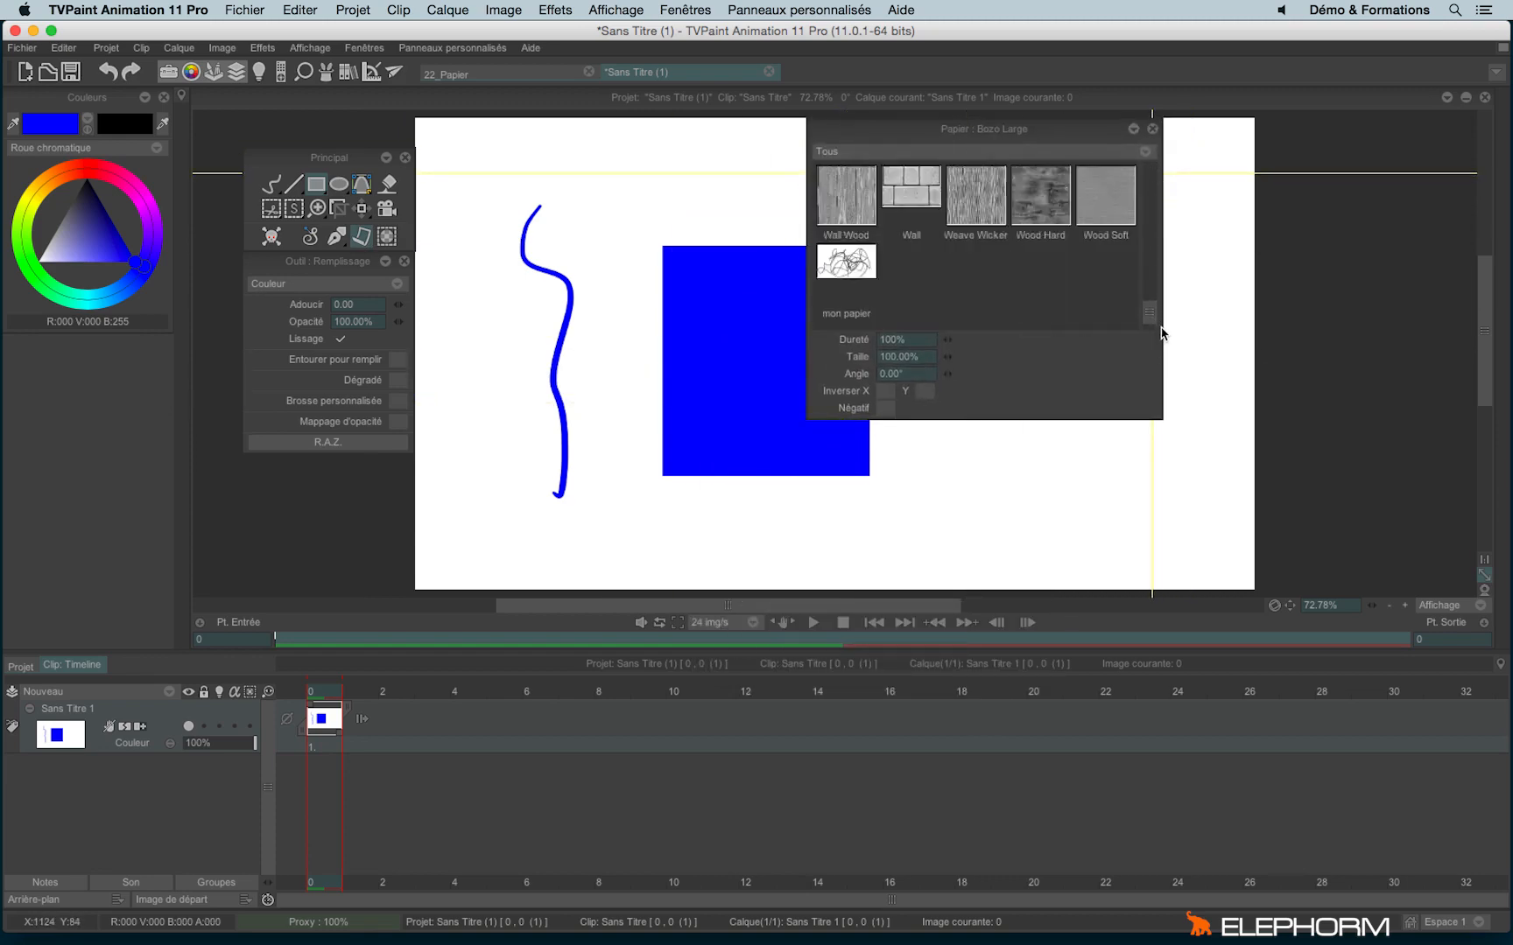
click(862, 195)
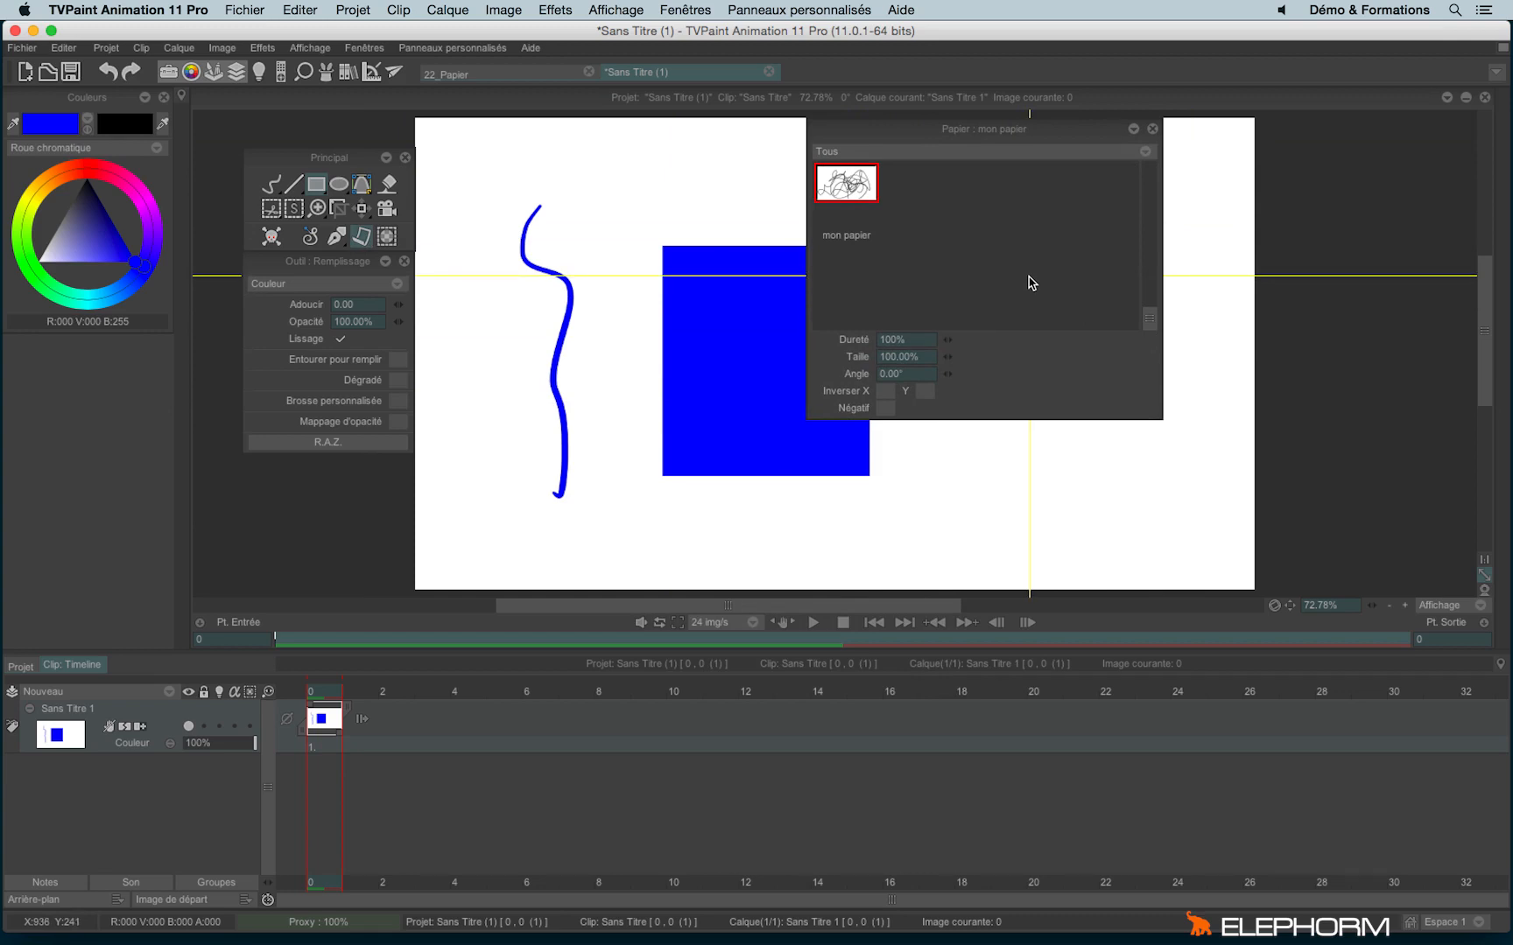
- Create a new paper named 22_Papier from the 22_Papier project's image and make it the active paper
click(464, 74)
drag(996, 140, 1224, 179)
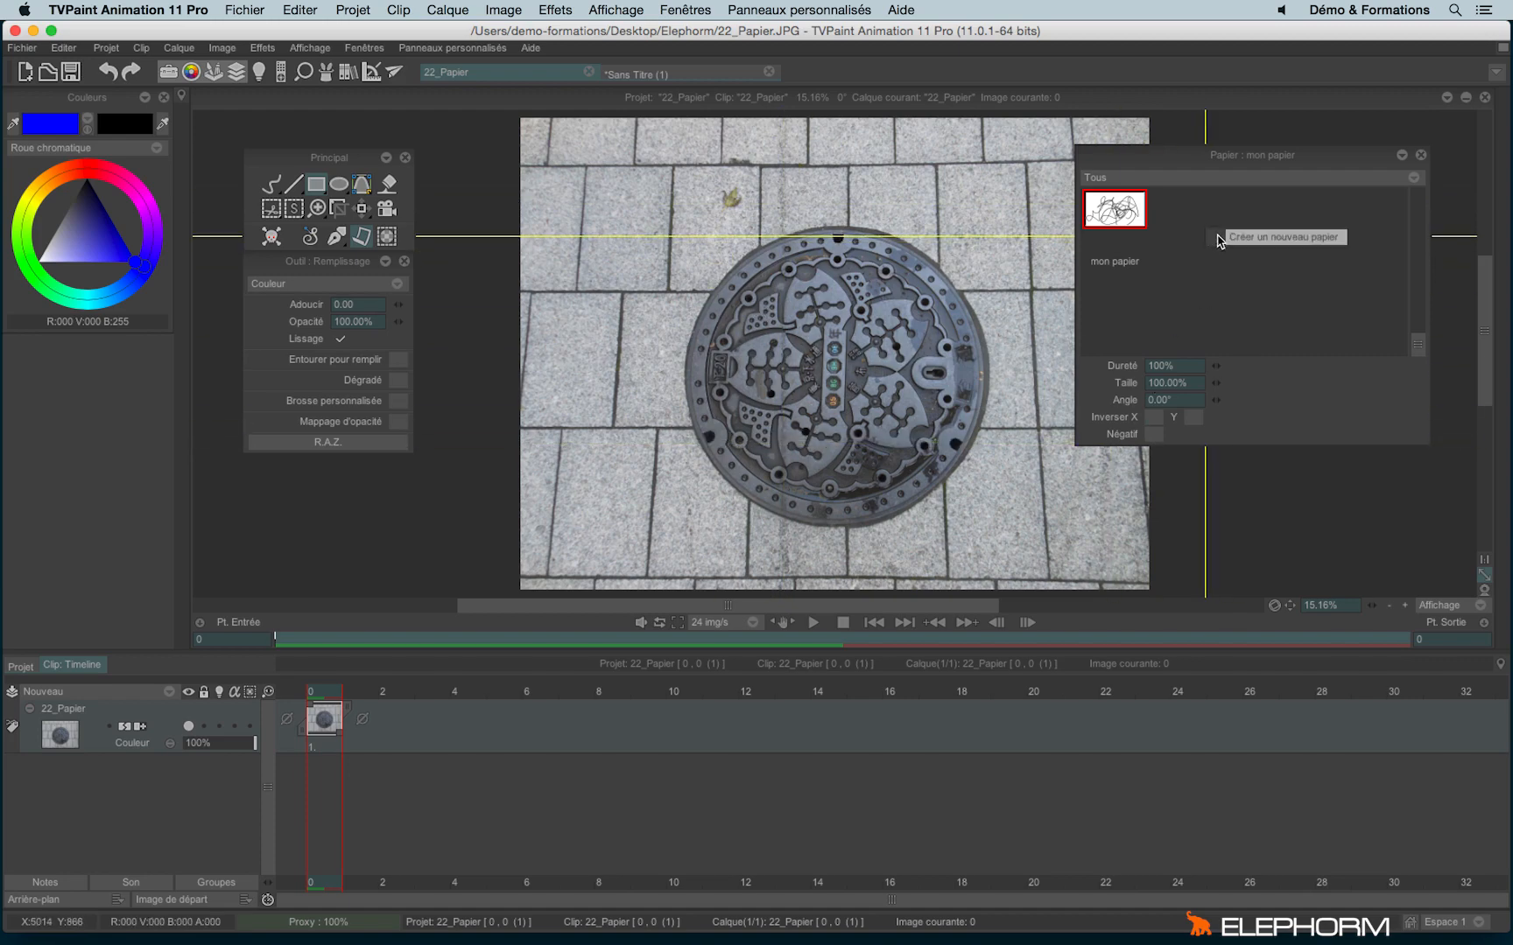
click(1241, 243)
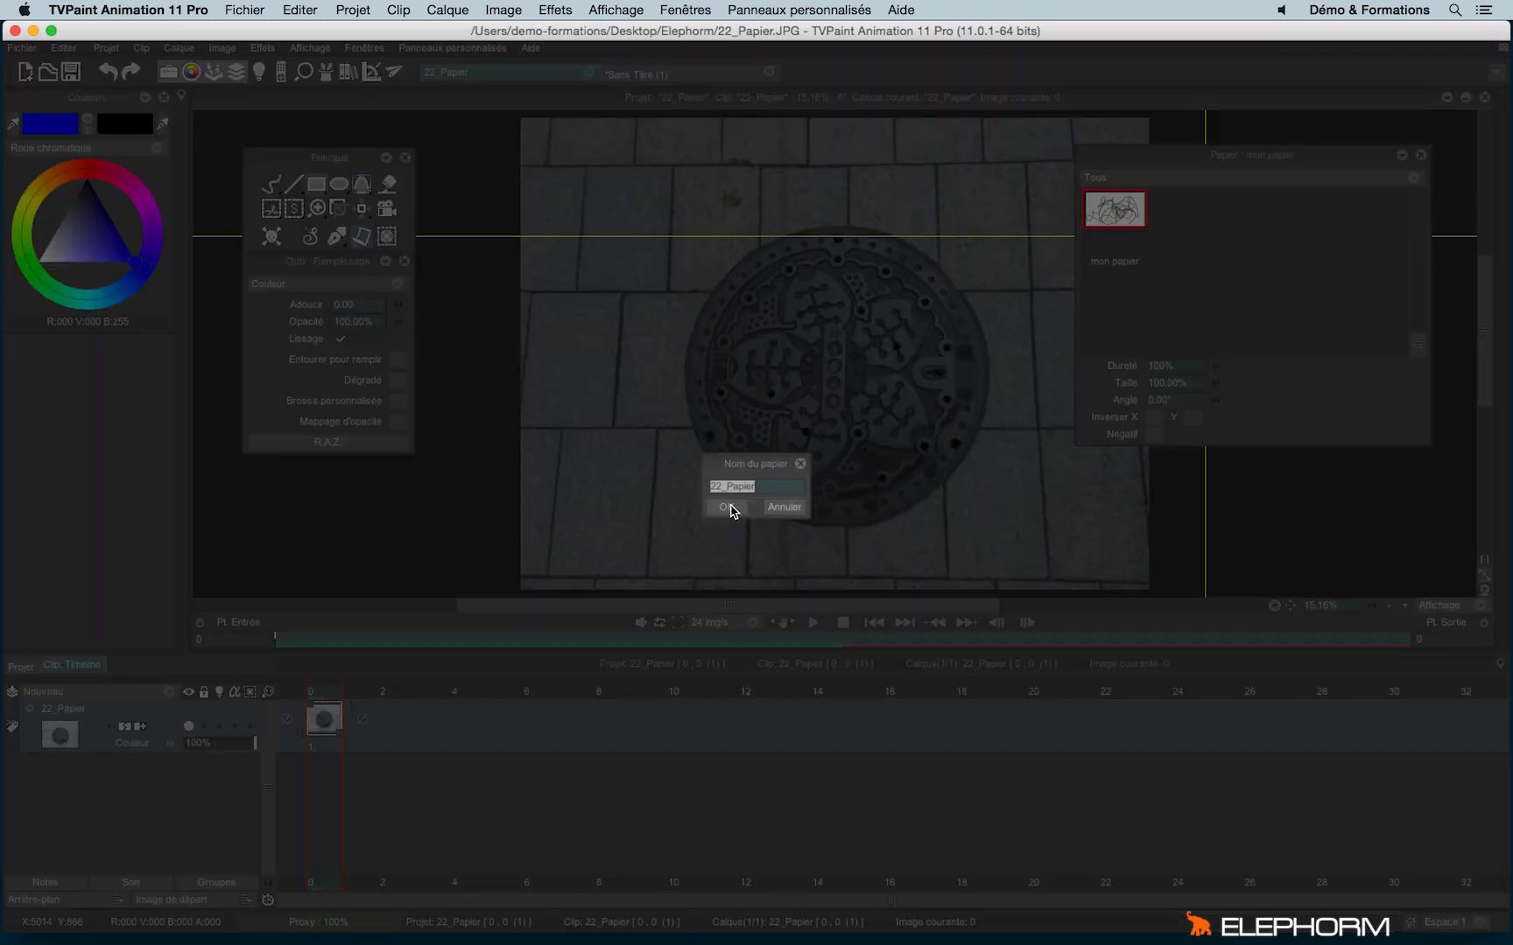
click(730, 507)
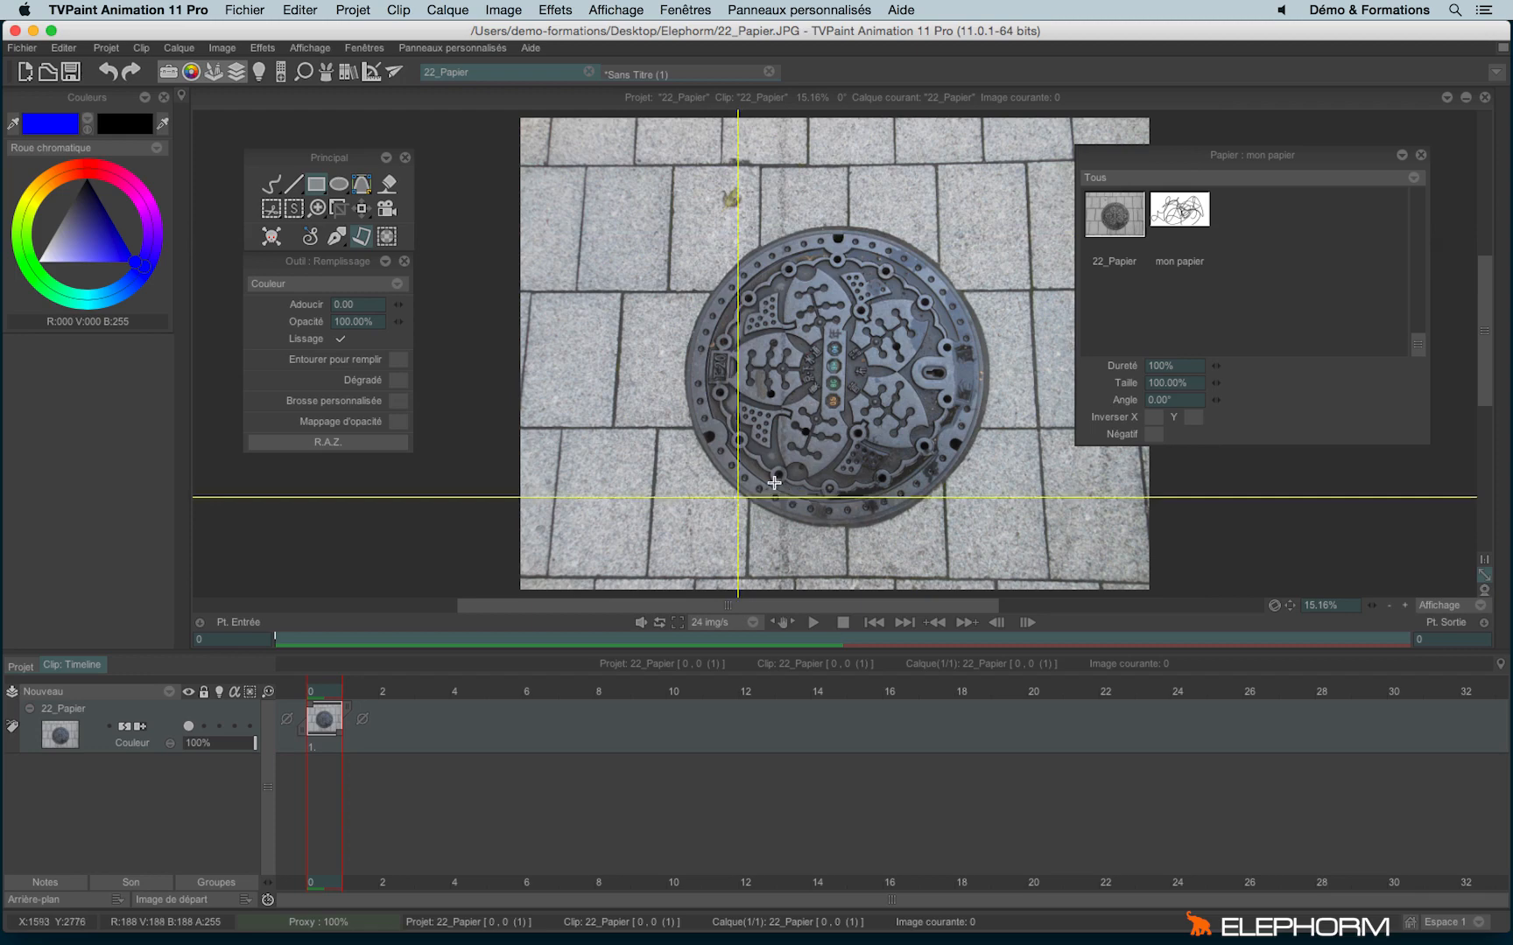
click(1119, 219)
- Return to the Sans Titre (1) project, clear the canvas and draw a large filled rectangle with the 22_Papier texture
click(613, 72)
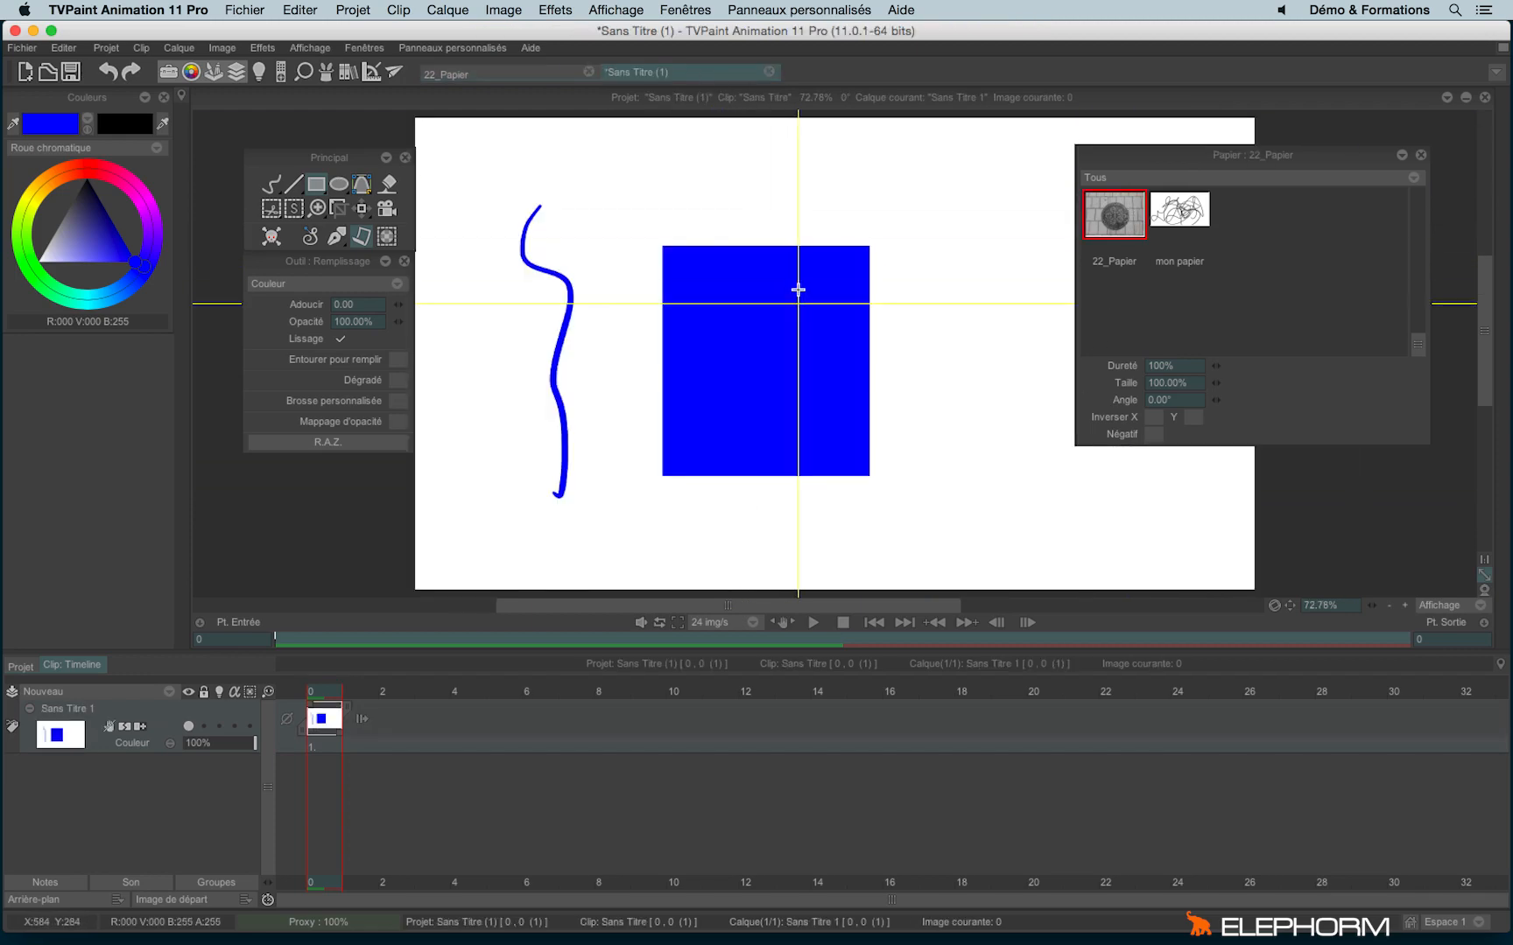
key(BackSpace)
mouse_move(597, 232)
mouse_down()
mouse_move(915, 515)
mouse_move(1024, 579)
mouse_up()
- On a cleared canvas, draw a filled rectangle textured with 22_Papier at Dureté 82% and Taille 15%
key(BackSpace)
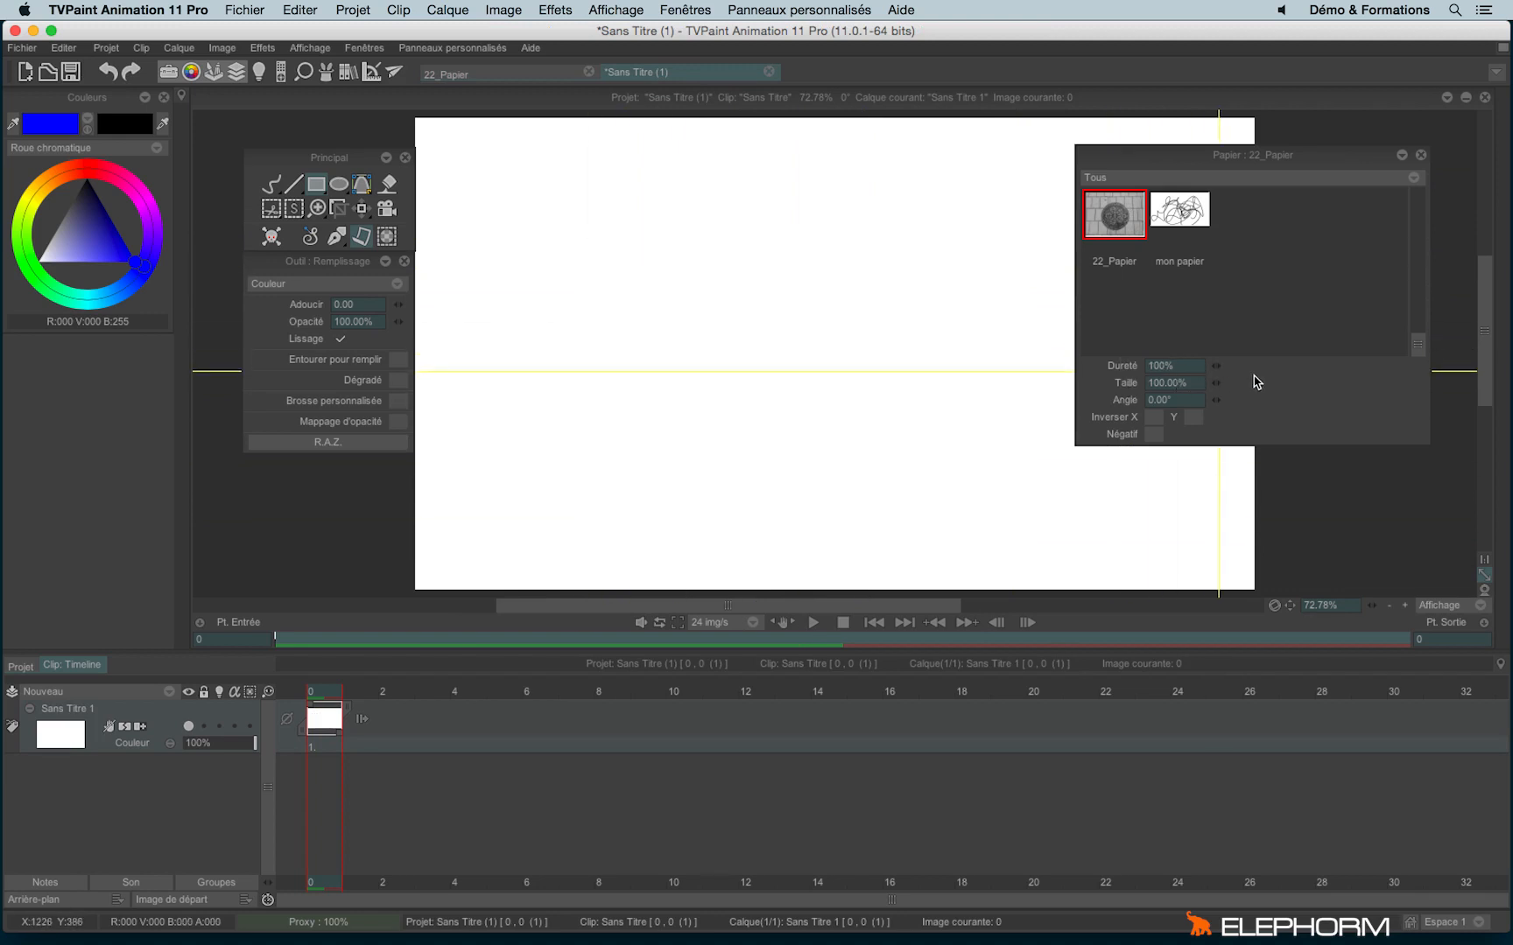
drag(1254, 376, 1056, 402)
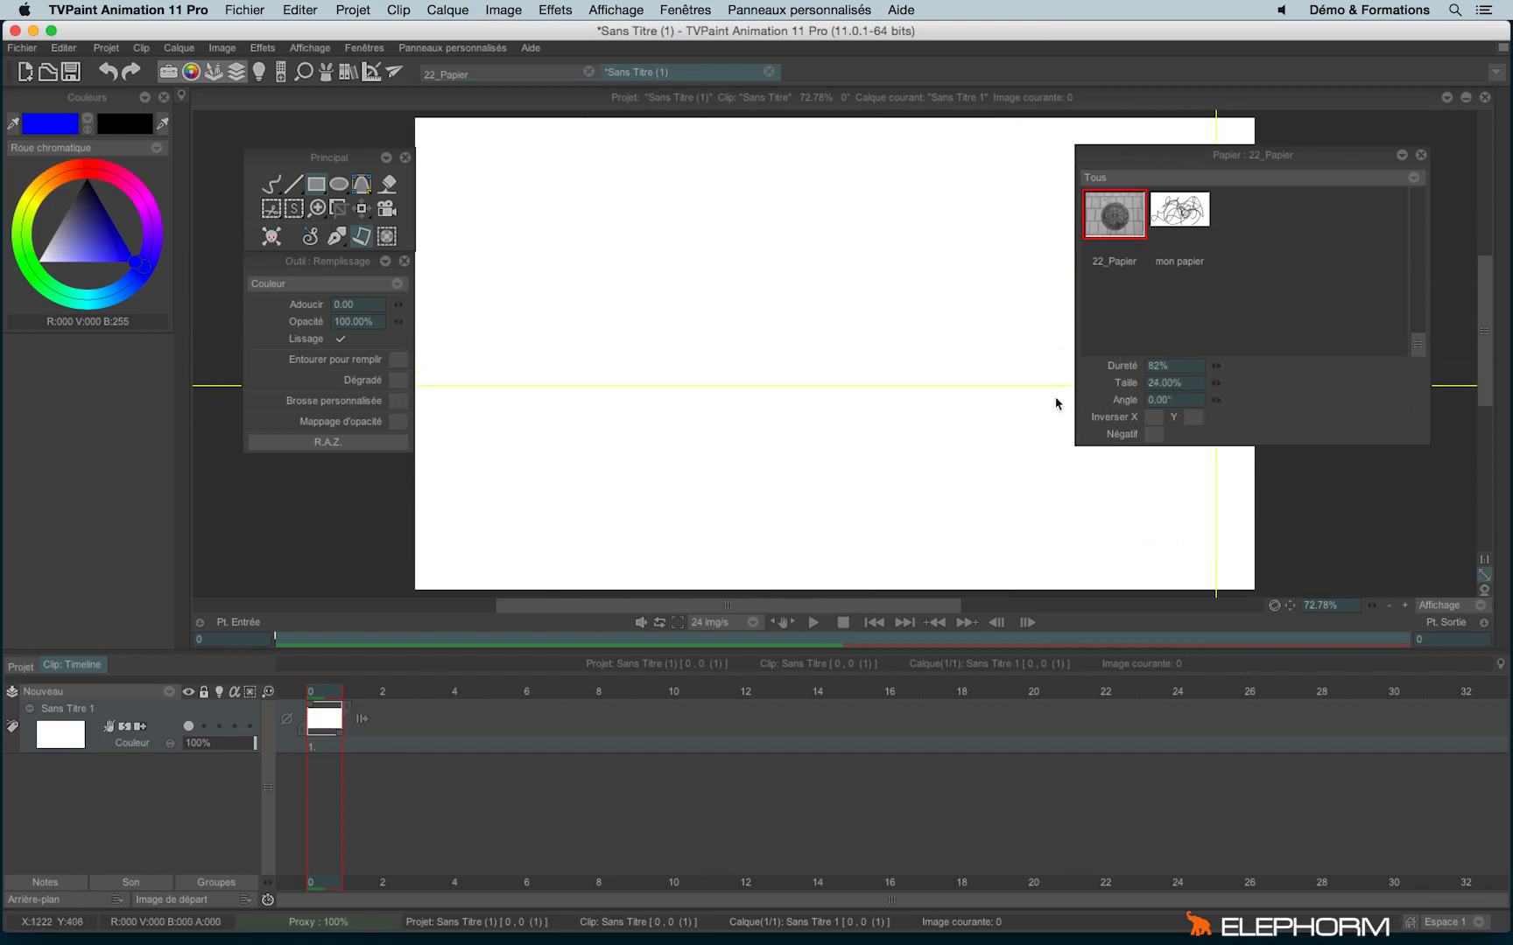
drag(534, 204, 959, 498)
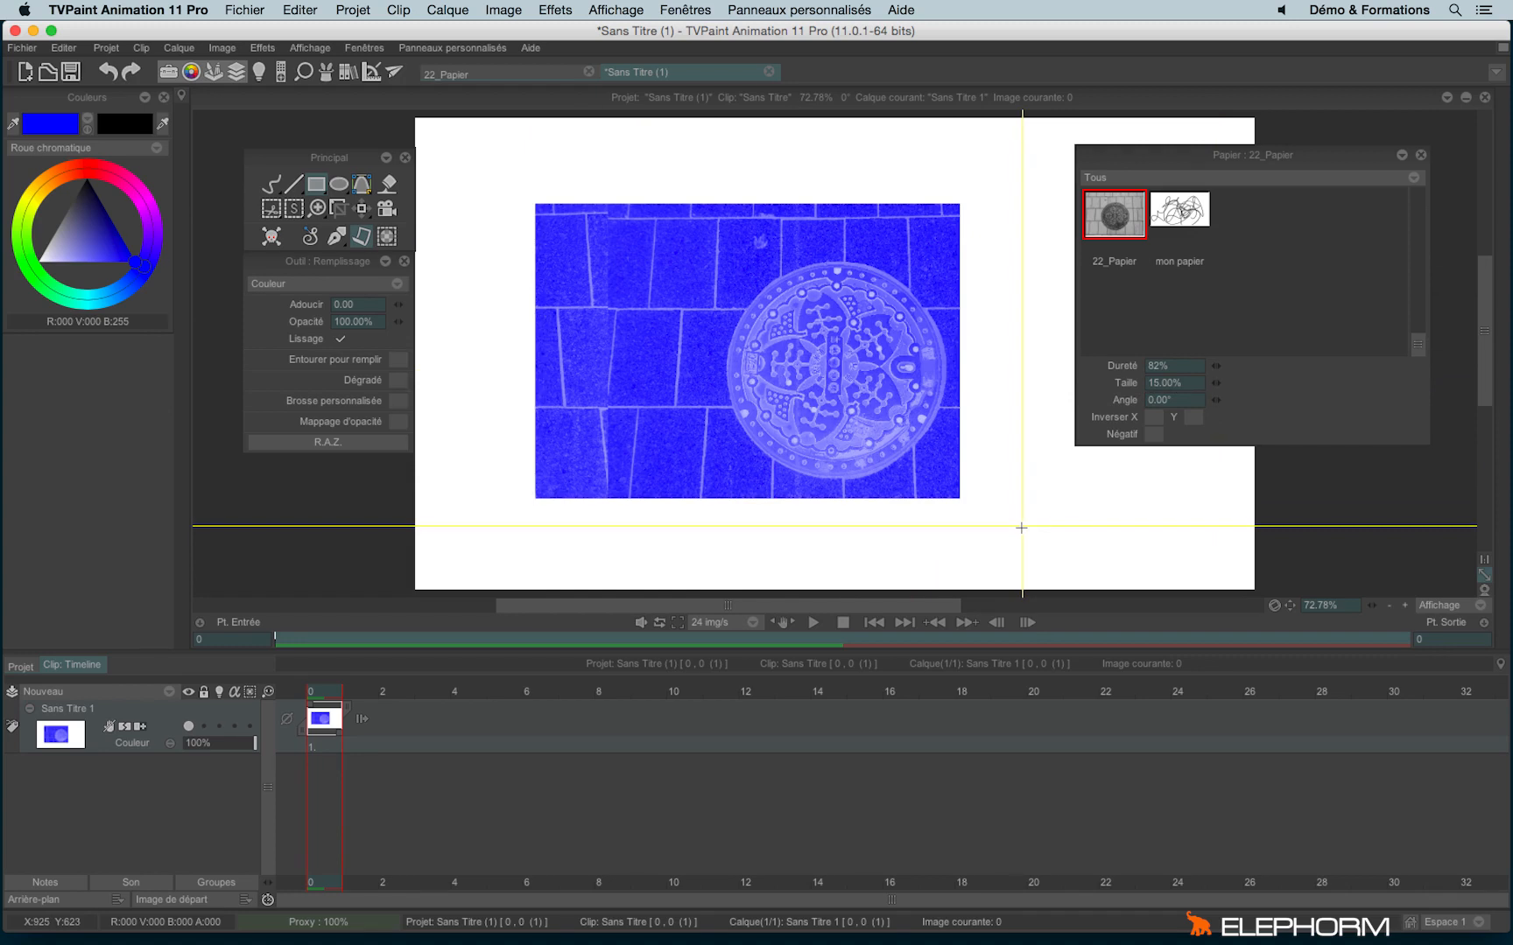
- Close the Papier panel, select the freehand tool and clear the canvas
click(1419, 154)
click(273, 185)
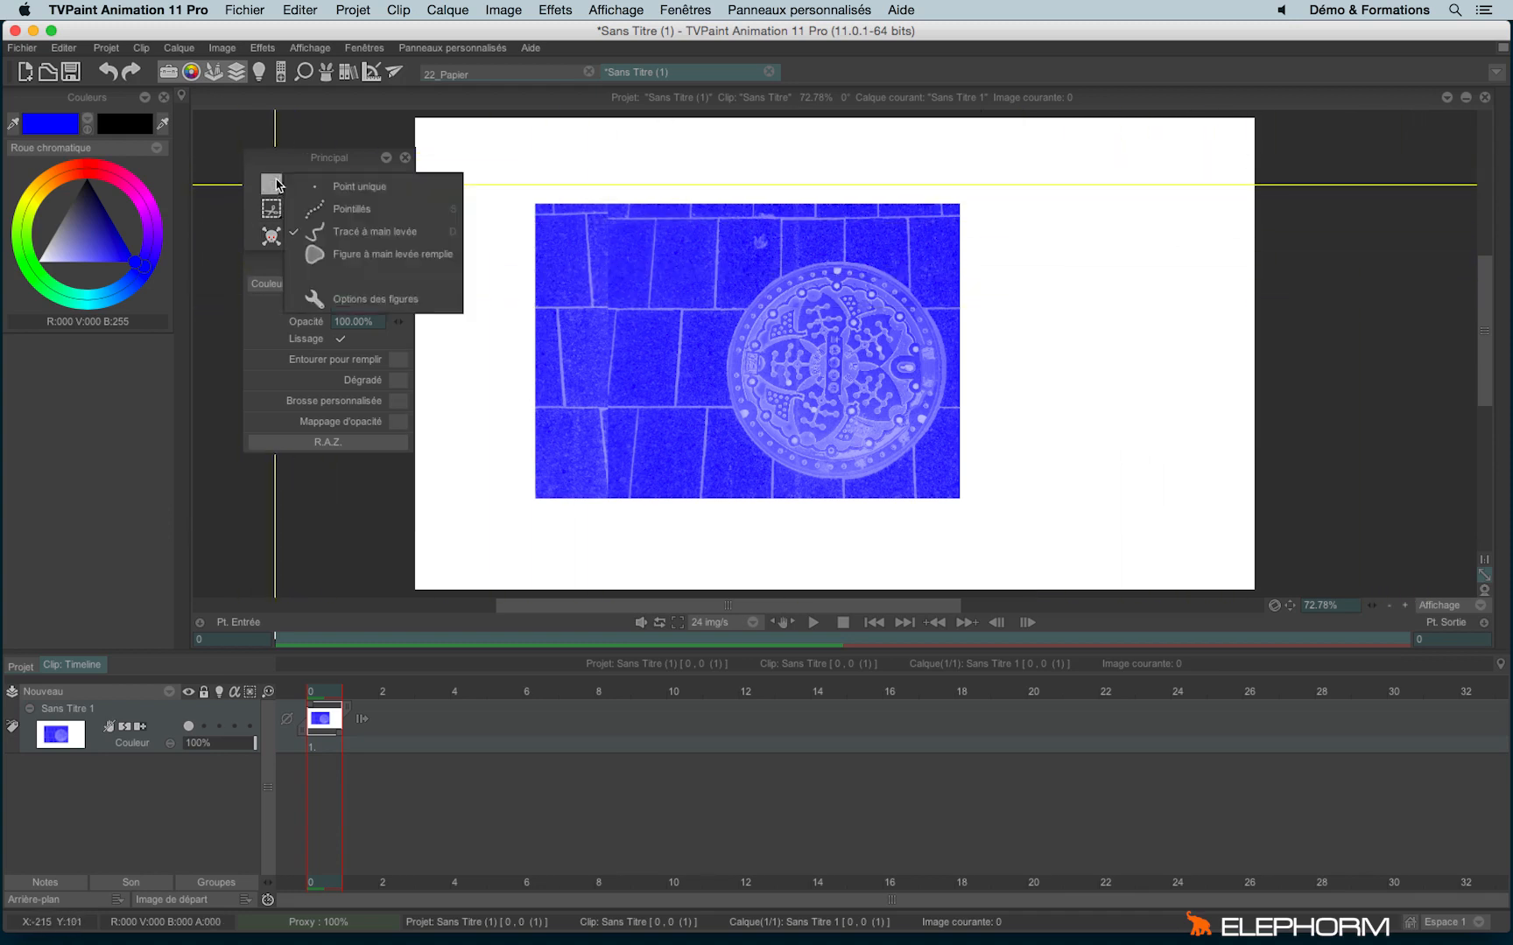
key(BackSpace)
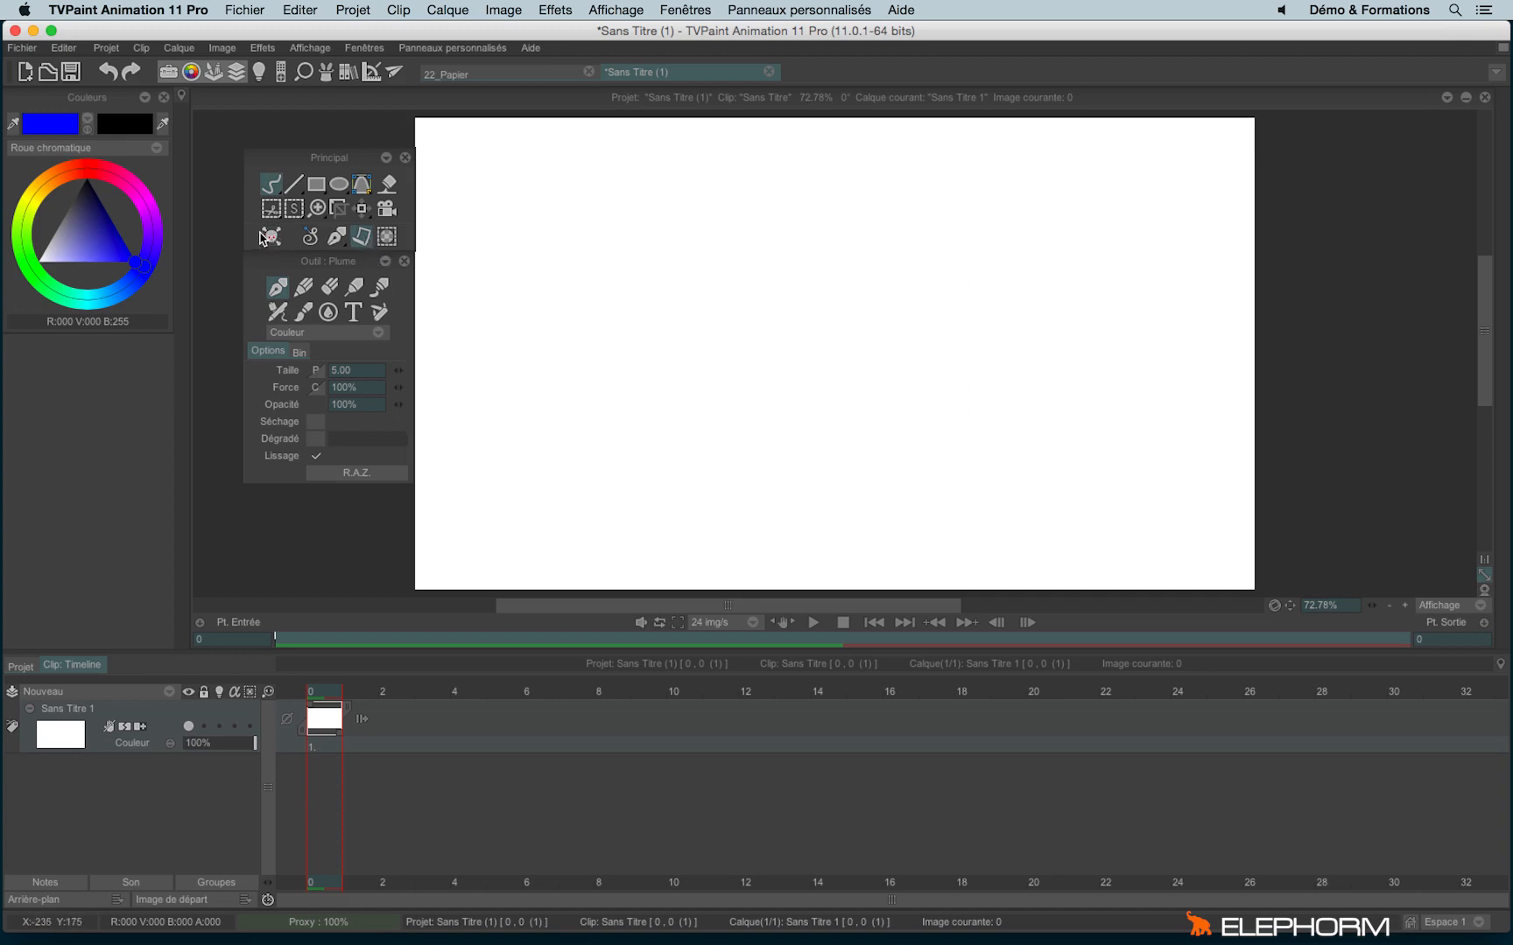
- Open the Lissage de ligne panel beneath Outil, and draw and undo a shaky stroke without line smoothing
click(311, 238)
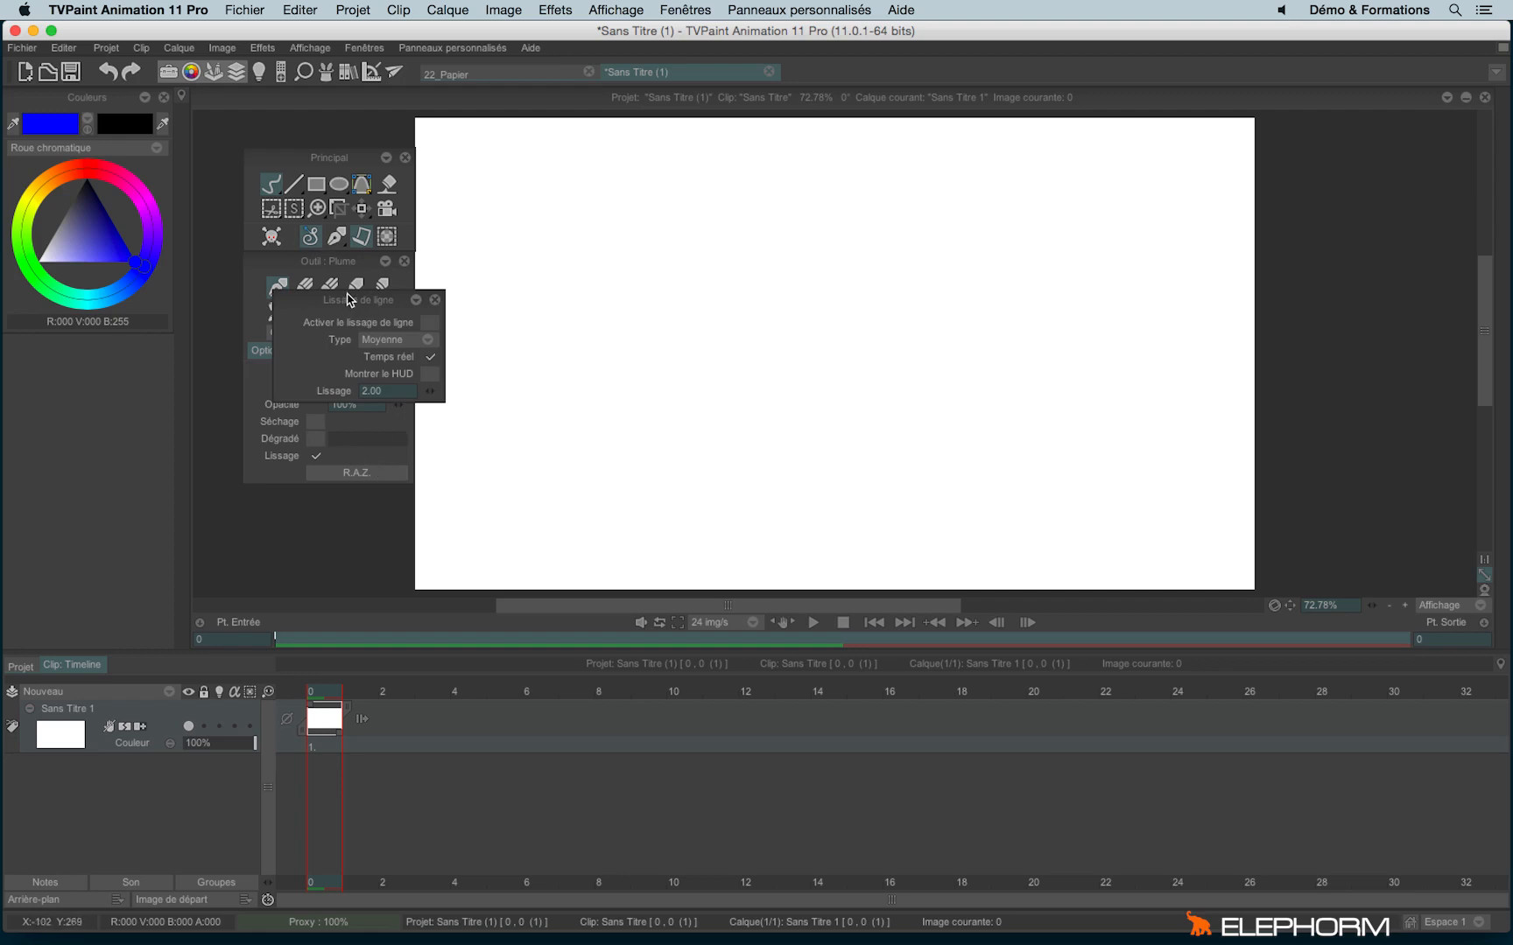
drag(348, 299, 319, 496)
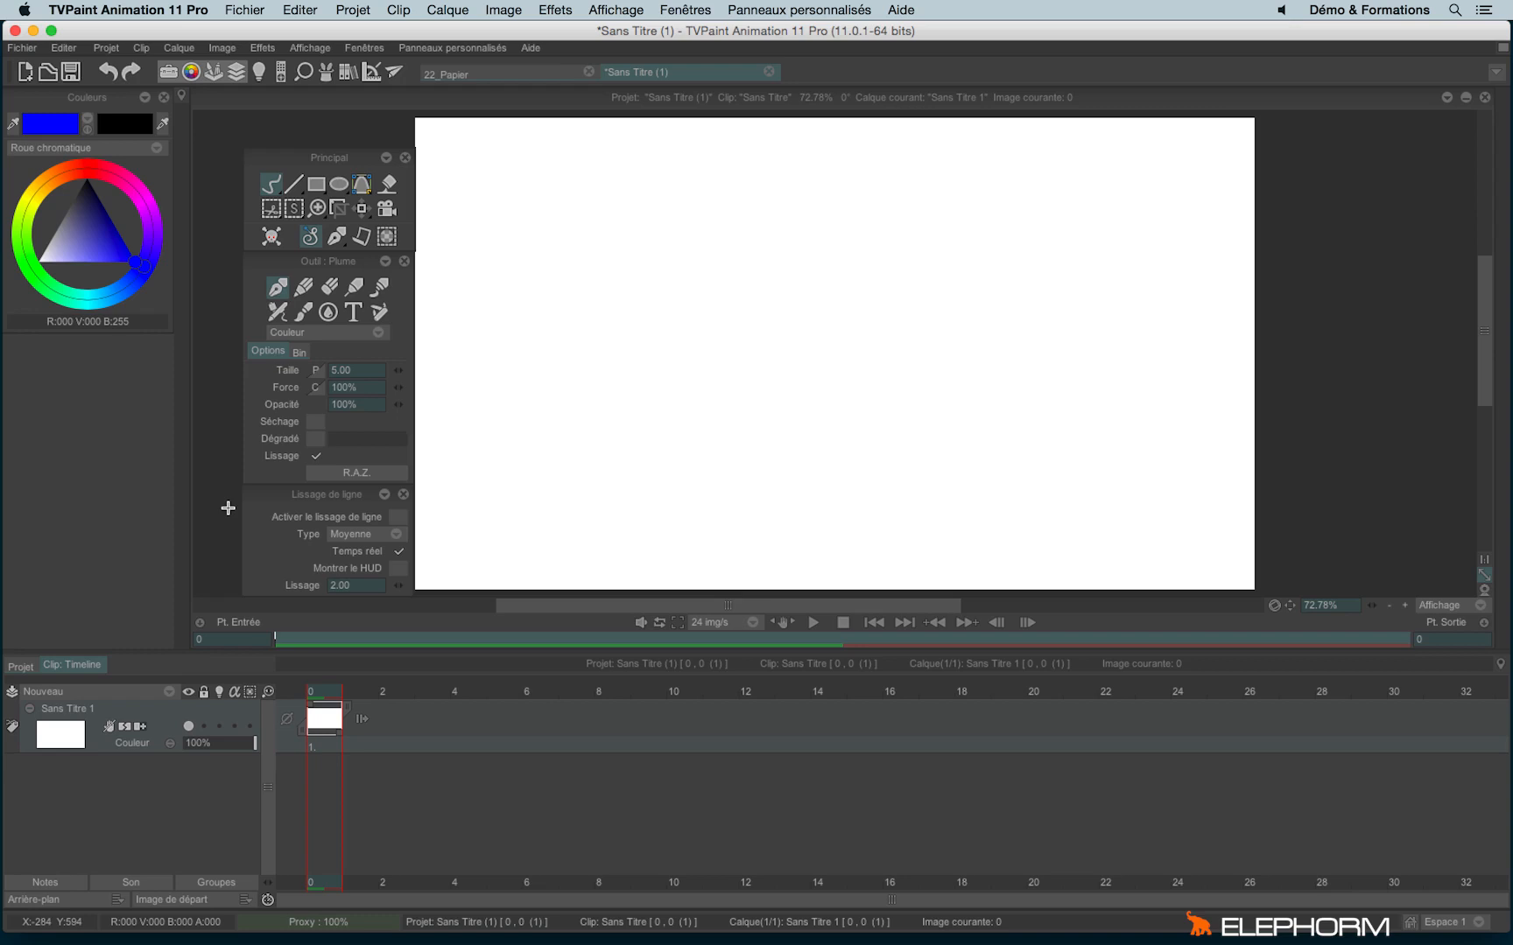
drag(975, 232, 918, 492)
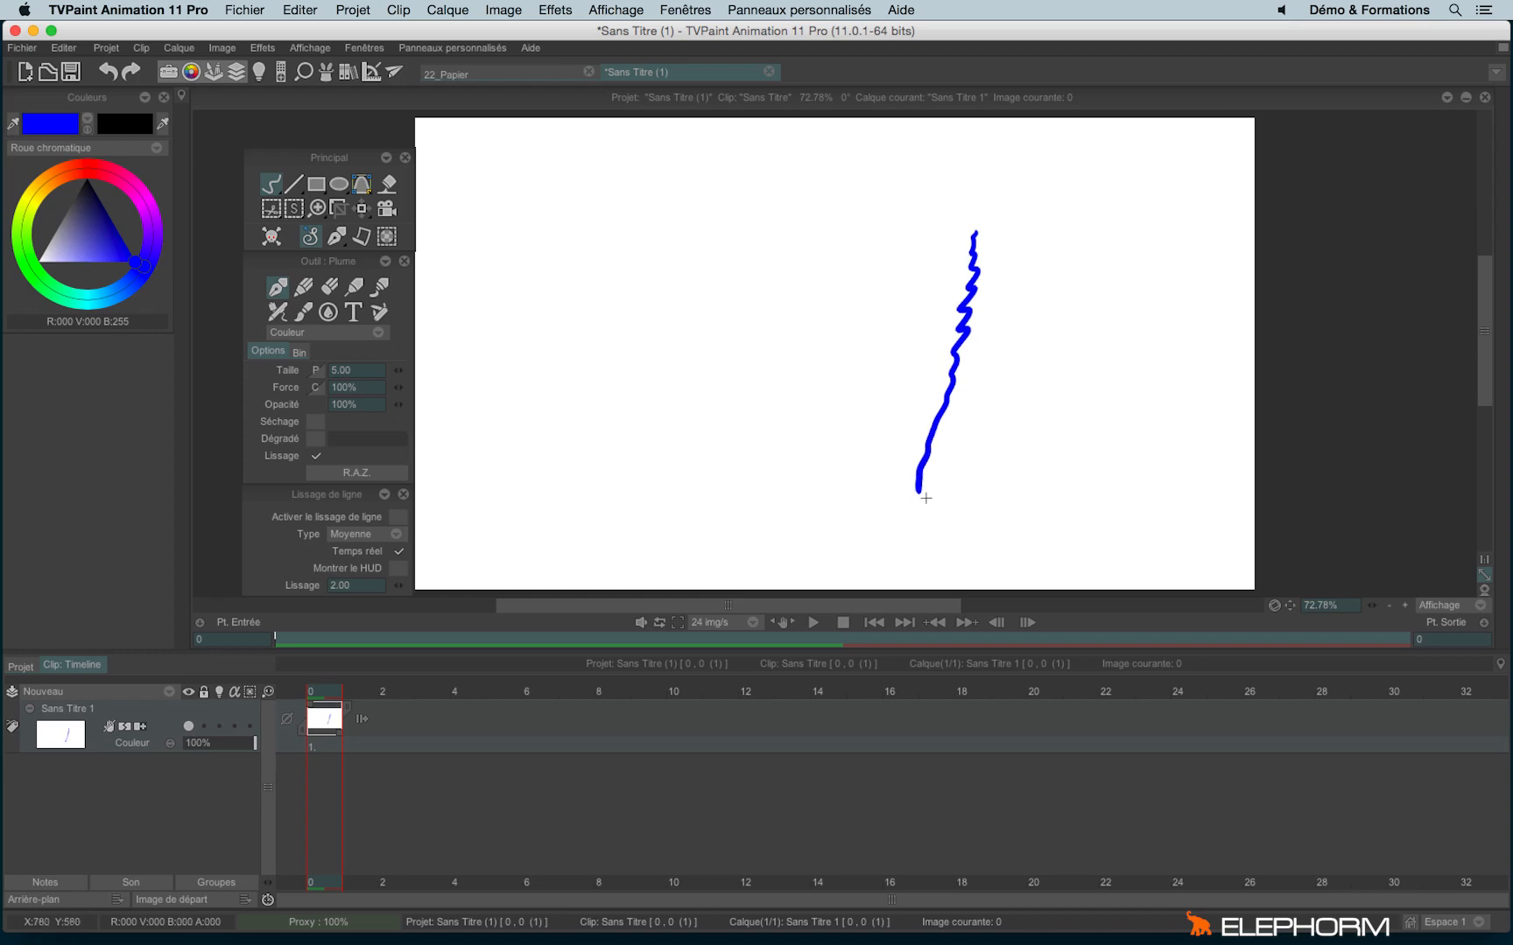
key(super+z)
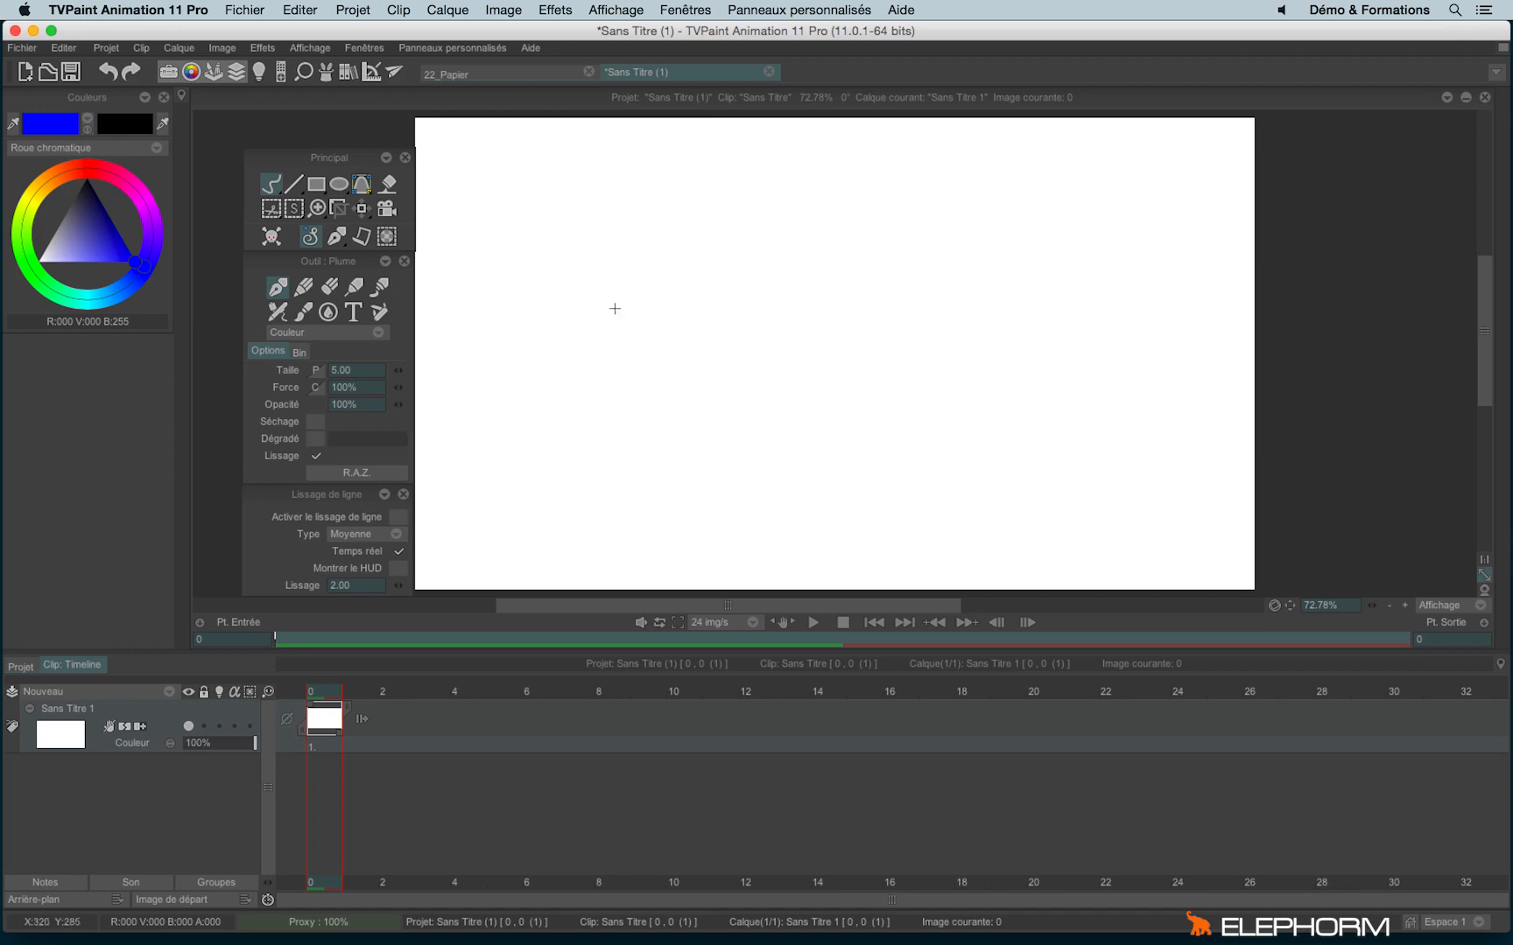
- Dock the Outil and Principal panels in the column with Couleurs, and move Lissage de ligne beside the canvas's upper corner
drag(284, 263, 90, 366)
drag(300, 155, 77, 103)
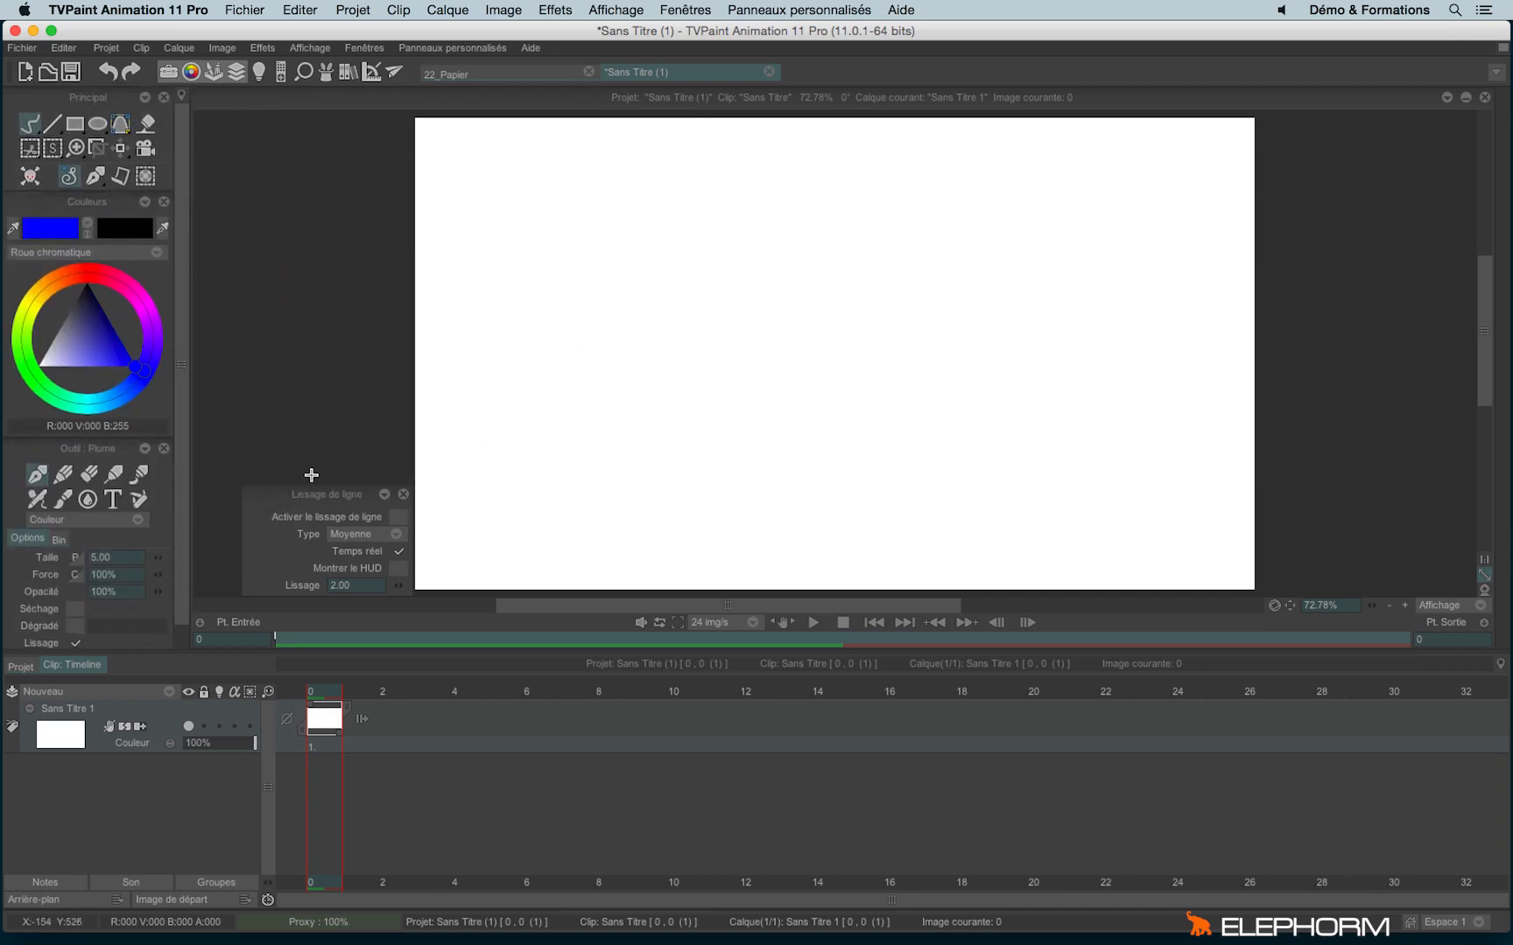
drag(304, 493, 289, 133)
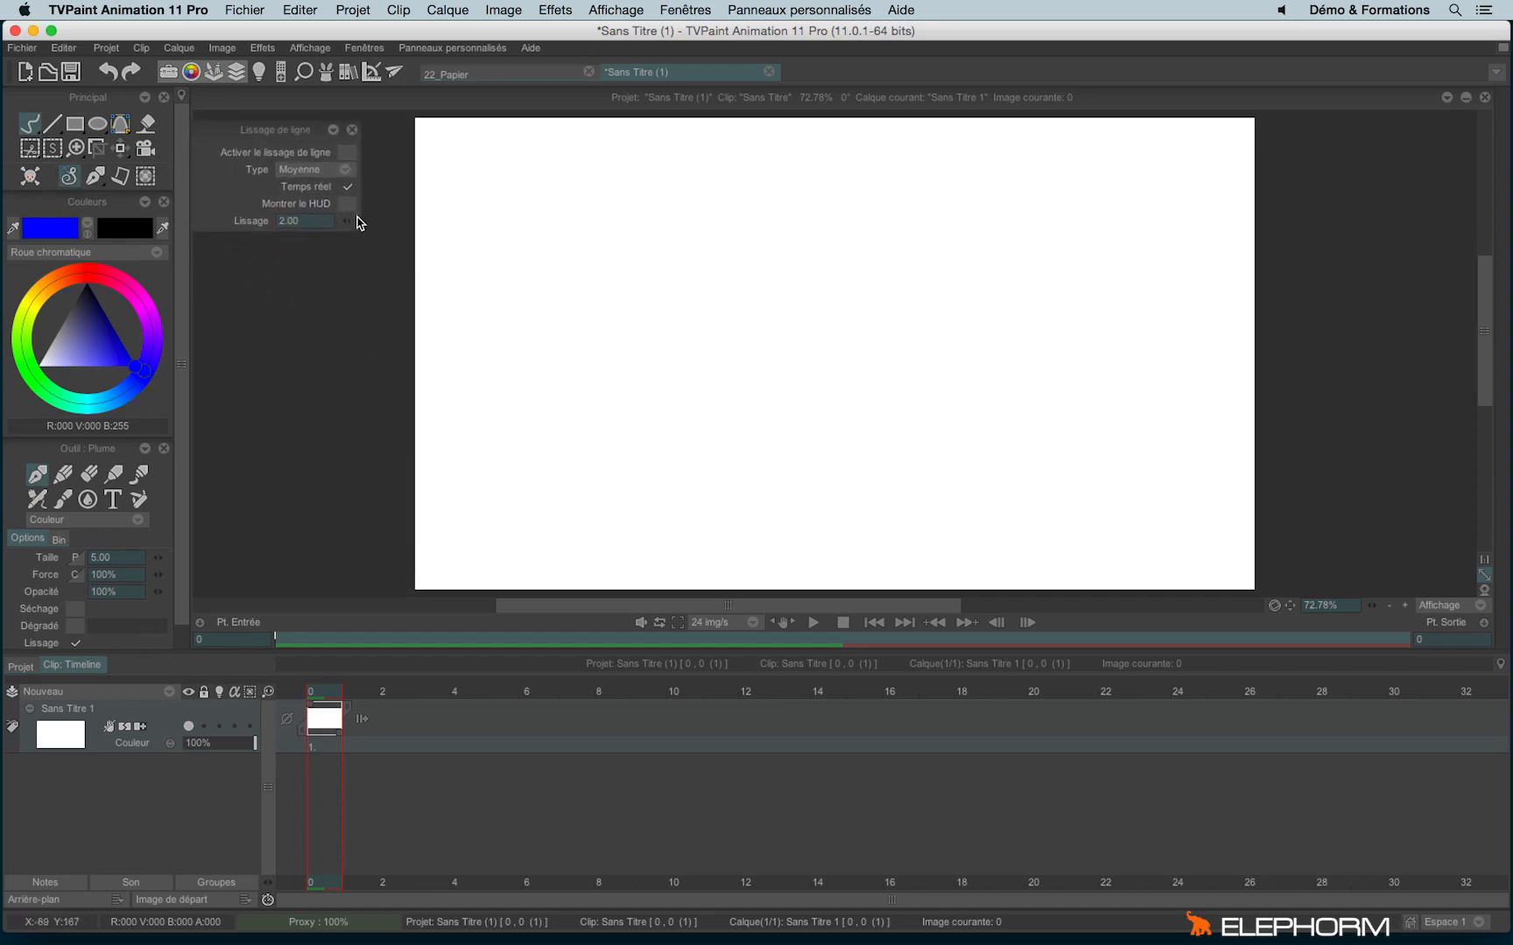
- Activate line smoothing with its HUD shown and set Lissage to 93
click(346, 153)
click(347, 205)
drag(357, 227, 407, 238)
- Draw one long looping stroke on the canvas using the Moyenne smoothing type
mouse_move(499, 177)
mouse_down()
mouse_move(466, 243)
mouse_move(479, 295)
mouse_up()
mouse_move(498, 315)
mouse_down()
mouse_move(566, 309)
mouse_move(579, 270)
mouse_move(554, 246)
mouse_move(507, 256)
mouse_move(495, 224)
mouse_move(550, 194)
mouse_move(581, 207)
mouse_move(615, 263)
mouse_move(576, 368)
mouse_up()
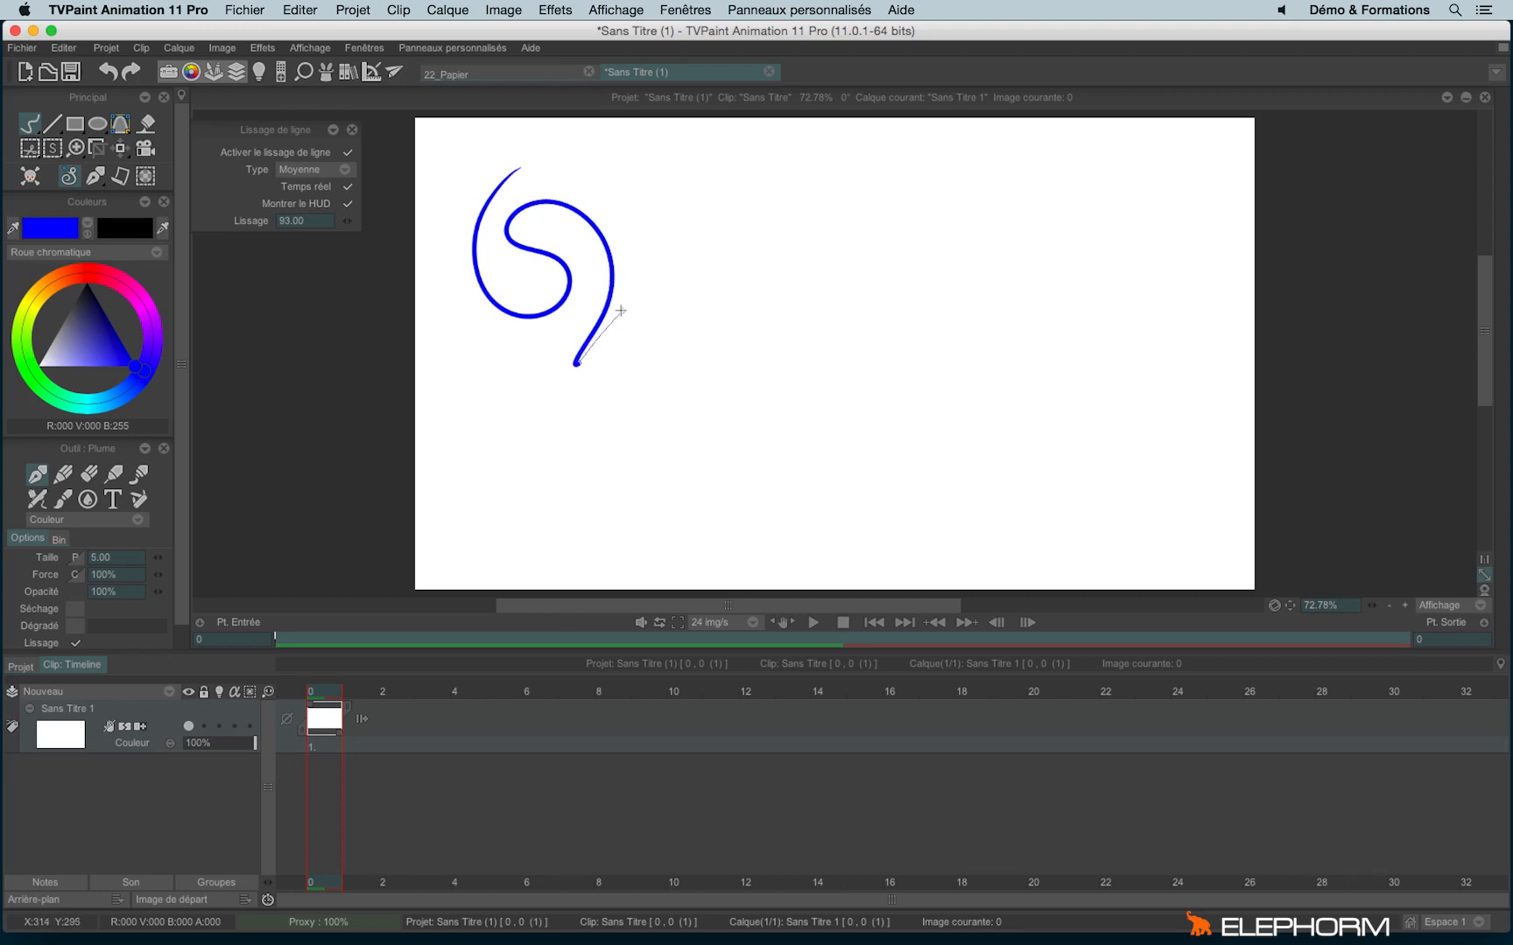
mouse_move(639, 277)
mouse_down()
mouse_move(660, 255)
mouse_move(686, 259)
mouse_move(700, 303)
mouse_move(658, 292)
mouse_up()
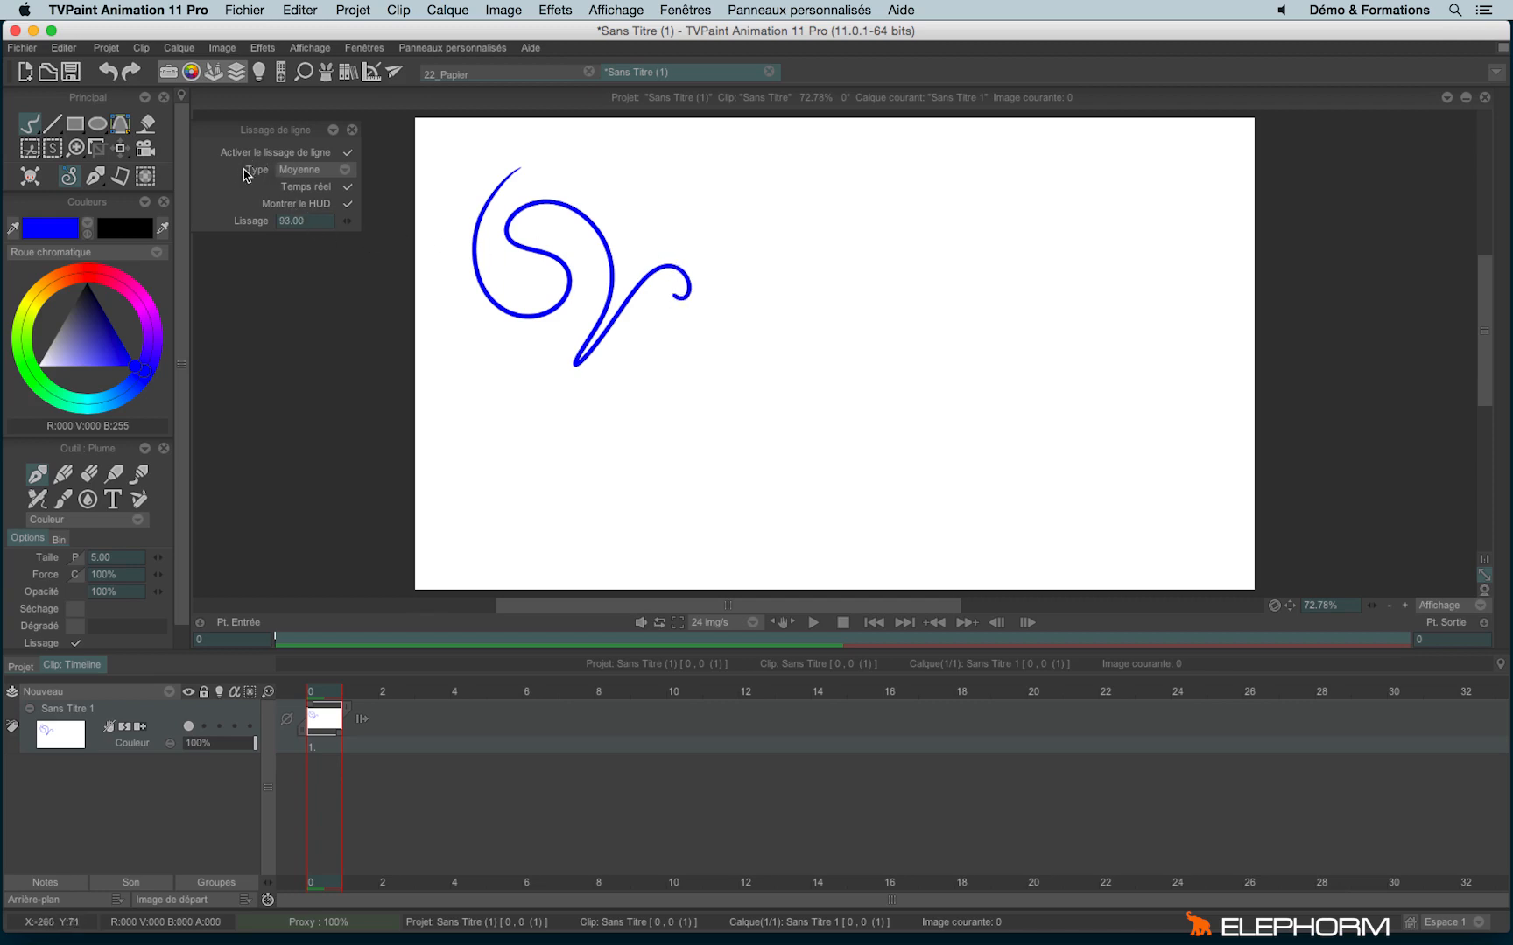
- Set the smoothing type to Tiré and draw a long stroke alternating sharp corners and curves
click(311, 169)
click(324, 186)
mouse_move(747, 340)
mouse_down()
mouse_move(802, 236)
mouse_move(896, 150)
mouse_move(849, 201)
mouse_move(805, 297)
mouse_move(813, 338)
mouse_move(849, 354)
mouse_move(902, 344)
mouse_move(928, 302)
mouse_move(923, 240)
mouse_move(885, 197)
mouse_move(852, 186)
mouse_move(911, 231)
mouse_move(930, 272)
mouse_move(927, 372)
mouse_move(867, 434)
mouse_move(819, 429)
mouse_move(772, 382)
mouse_move(778, 317)
mouse_move(834, 281)
mouse_move(879, 300)
mouse_move(856, 285)
mouse_move(821, 299)
mouse_move(831, 353)
mouse_up()
mouse_move(870, 423)
mouse_down()
mouse_move(963, 438)
mouse_move(1028, 386)
mouse_move(1021, 306)
mouse_move(984, 449)
mouse_move(919, 509)
mouse_move(785, 529)
mouse_move(698, 472)
mouse_move(684, 402)
mouse_move(695, 333)
mouse_move(723, 310)
mouse_move(653, 434)
mouse_move(558, 436)
mouse_move(541, 411)
mouse_move(586, 412)
mouse_move(672, 363)
mouse_move(708, 309)
mouse_move(737, 184)
mouse_move(731, 114)
mouse_move(758, 413)
mouse_up()
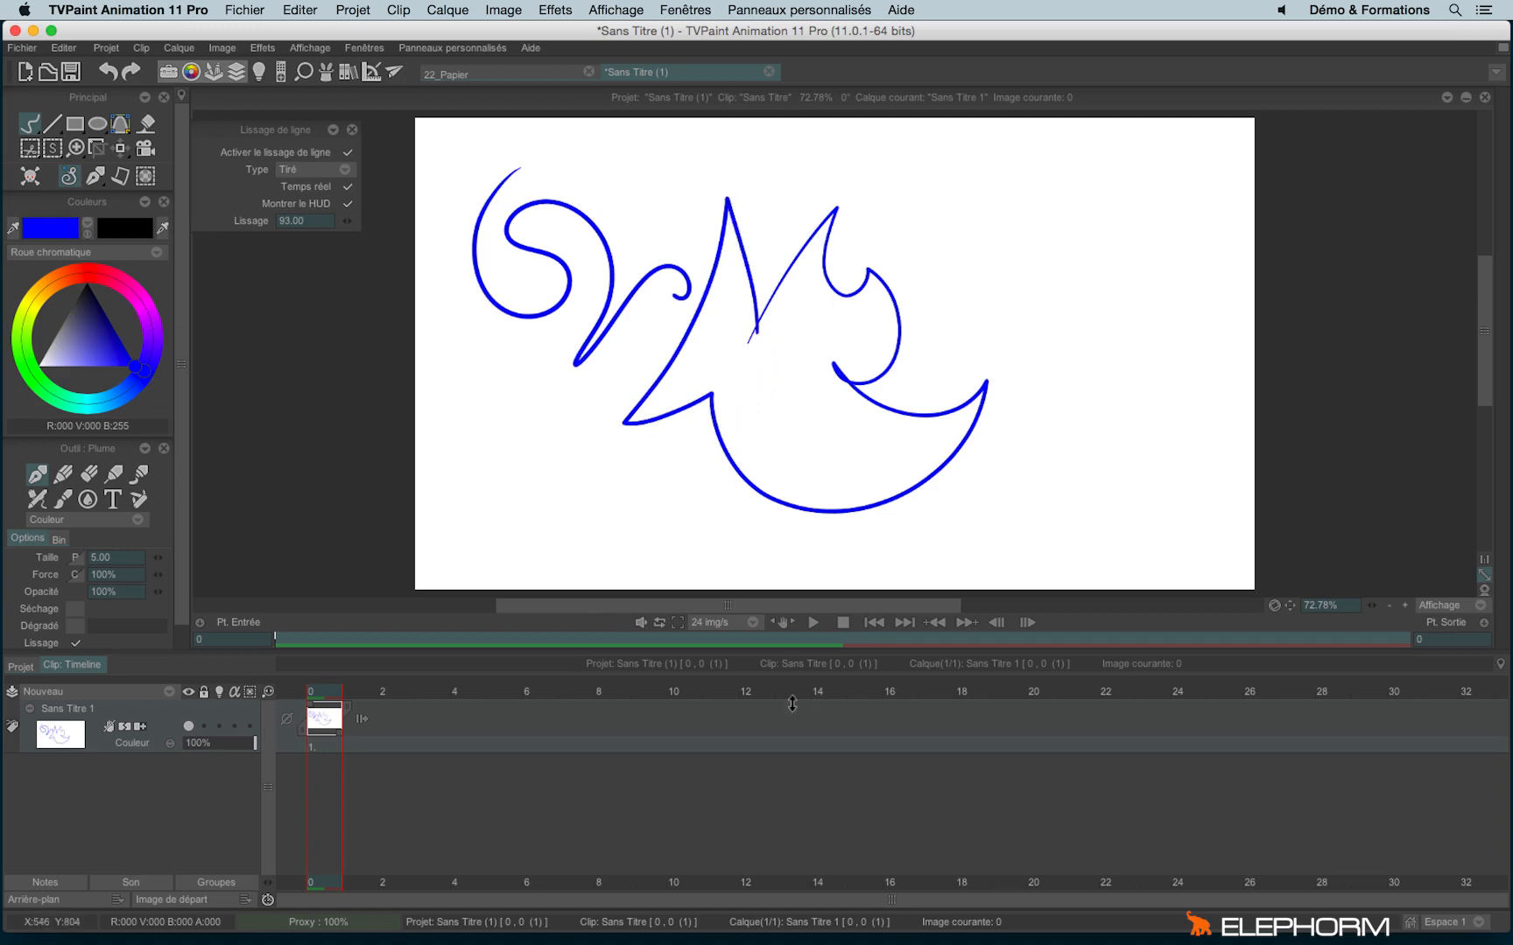